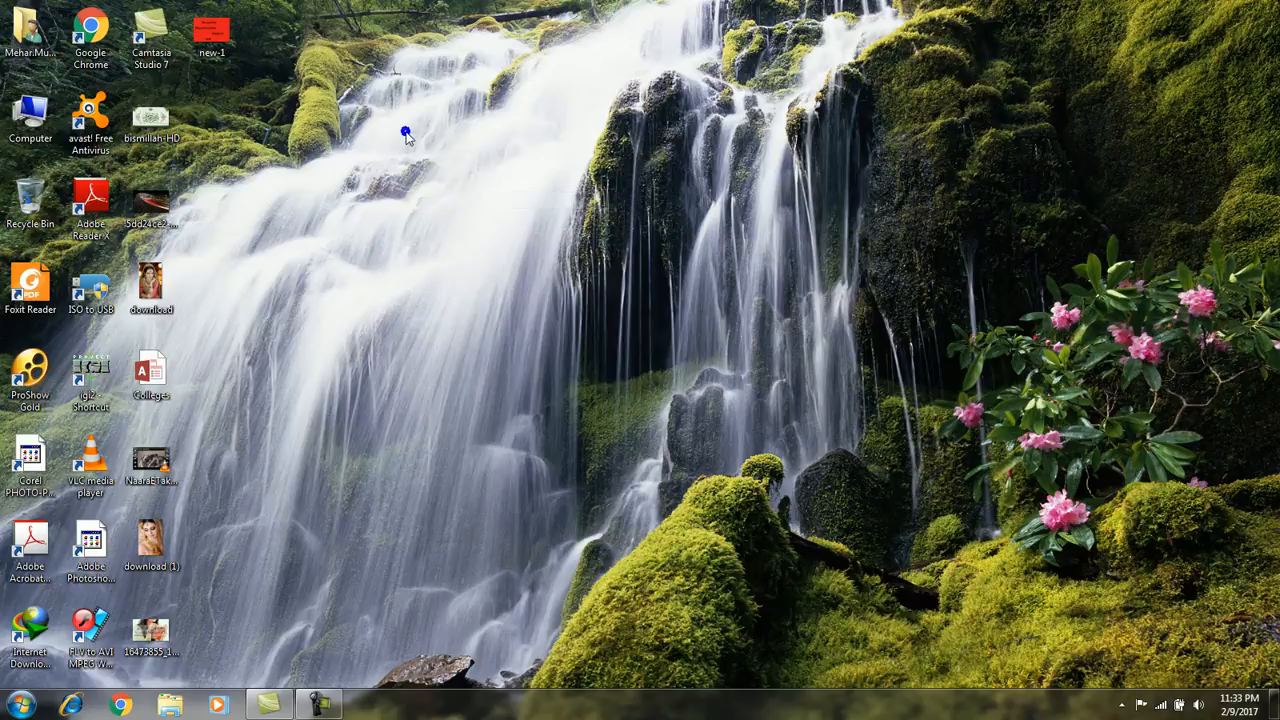
left_click(436, 184)
right_click(392, 109)
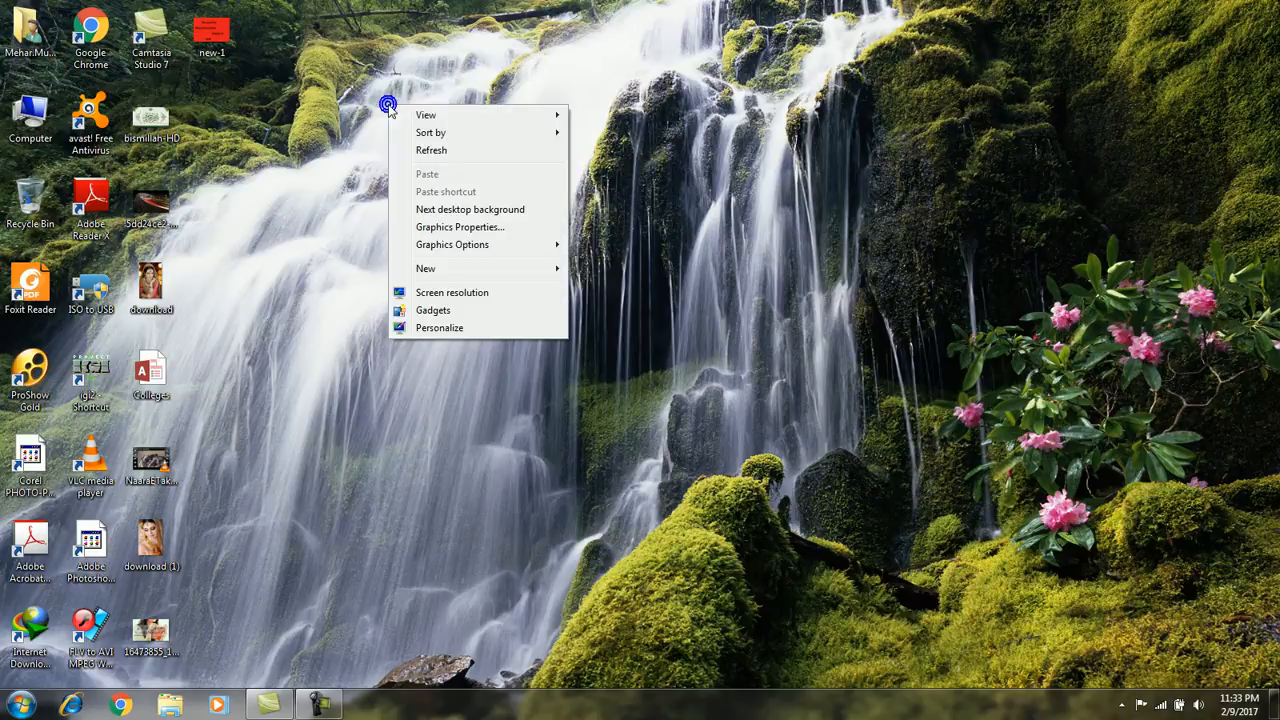
left_click(406, 124)
right_click(406, 130)
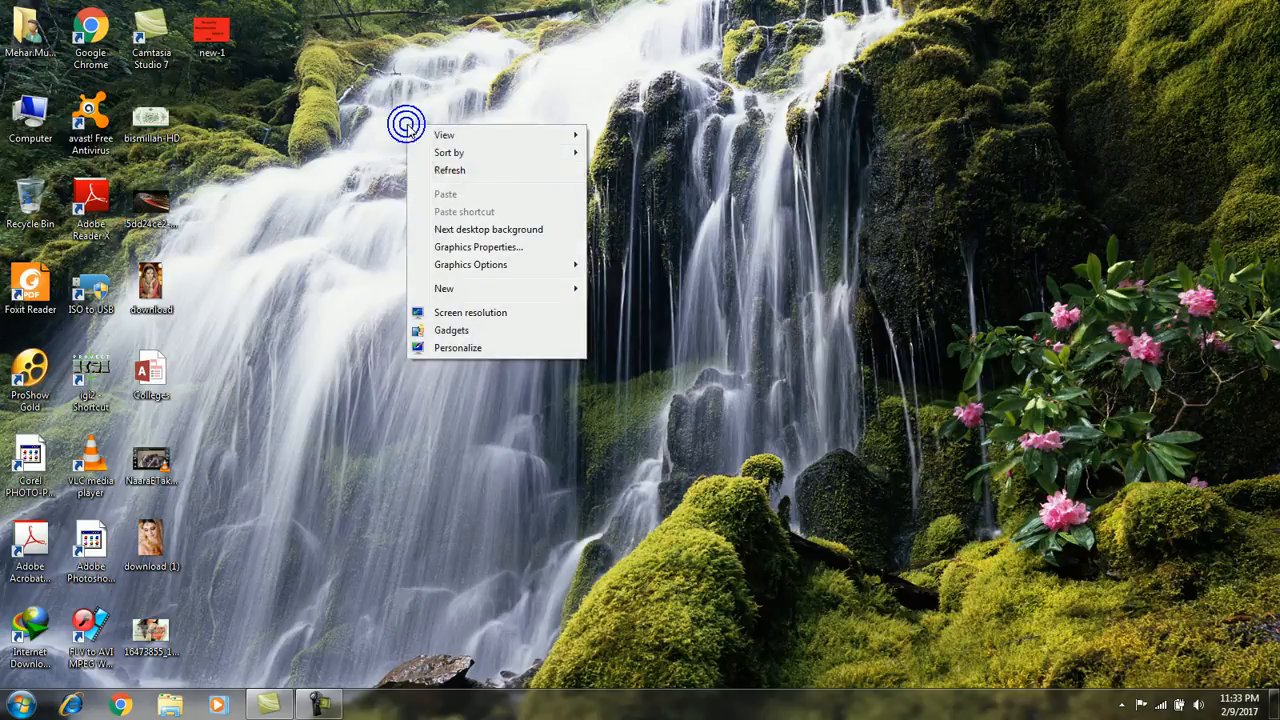
left_click(428, 166)
right_click(422, 150)
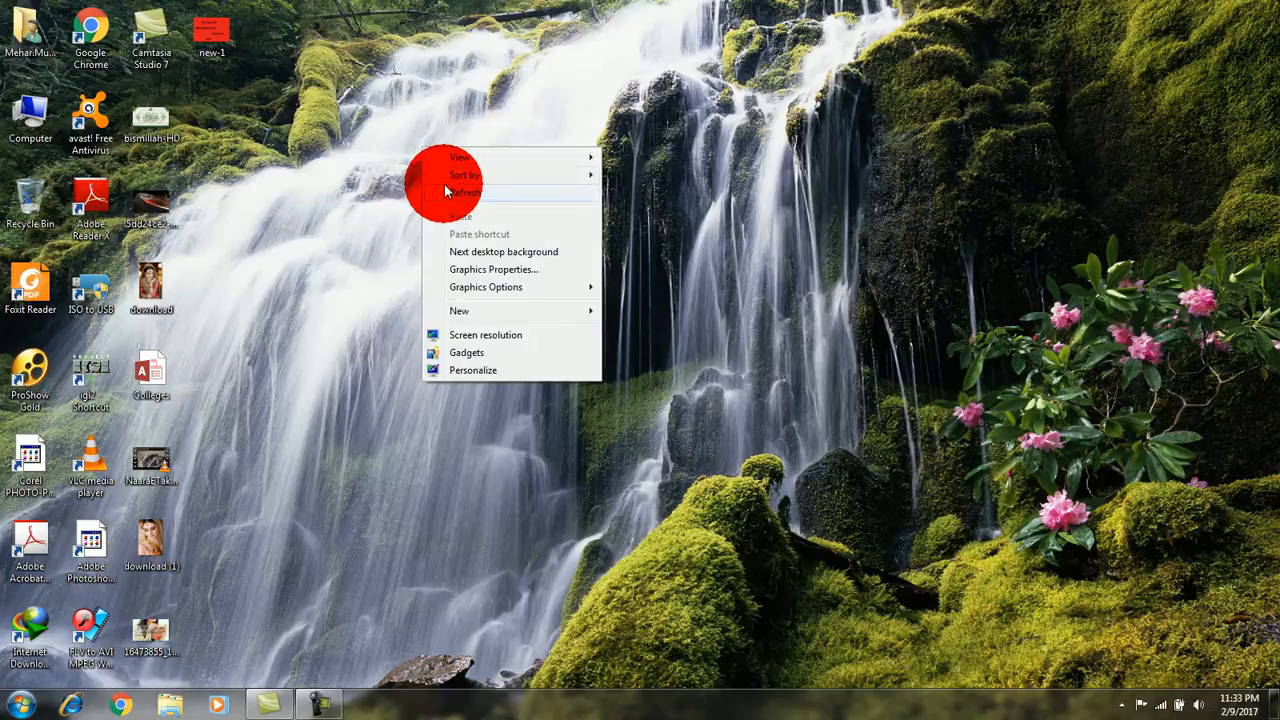
left_click(442, 192)
right_click(417, 115)
left_click(443, 160)
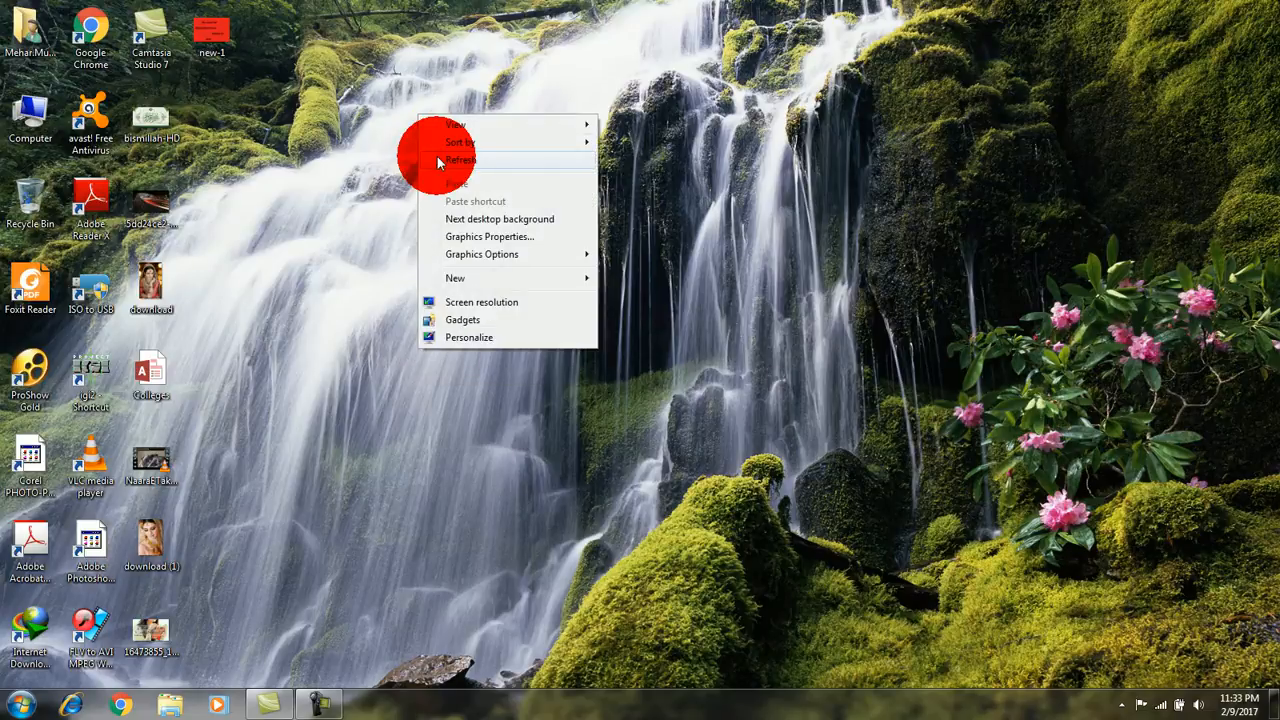
left_click(393, 166)
right_click(418, 134)
left_click(444, 174)
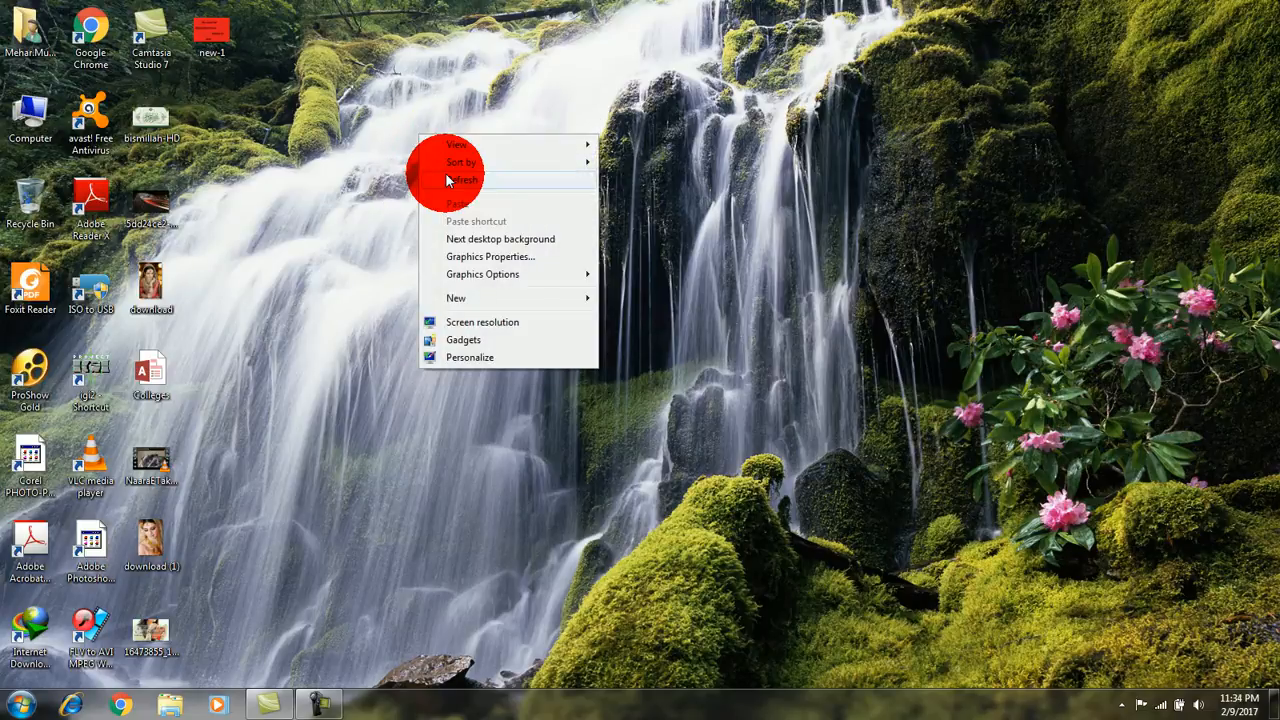
left_click(275, 212)
right_click(392, 104)
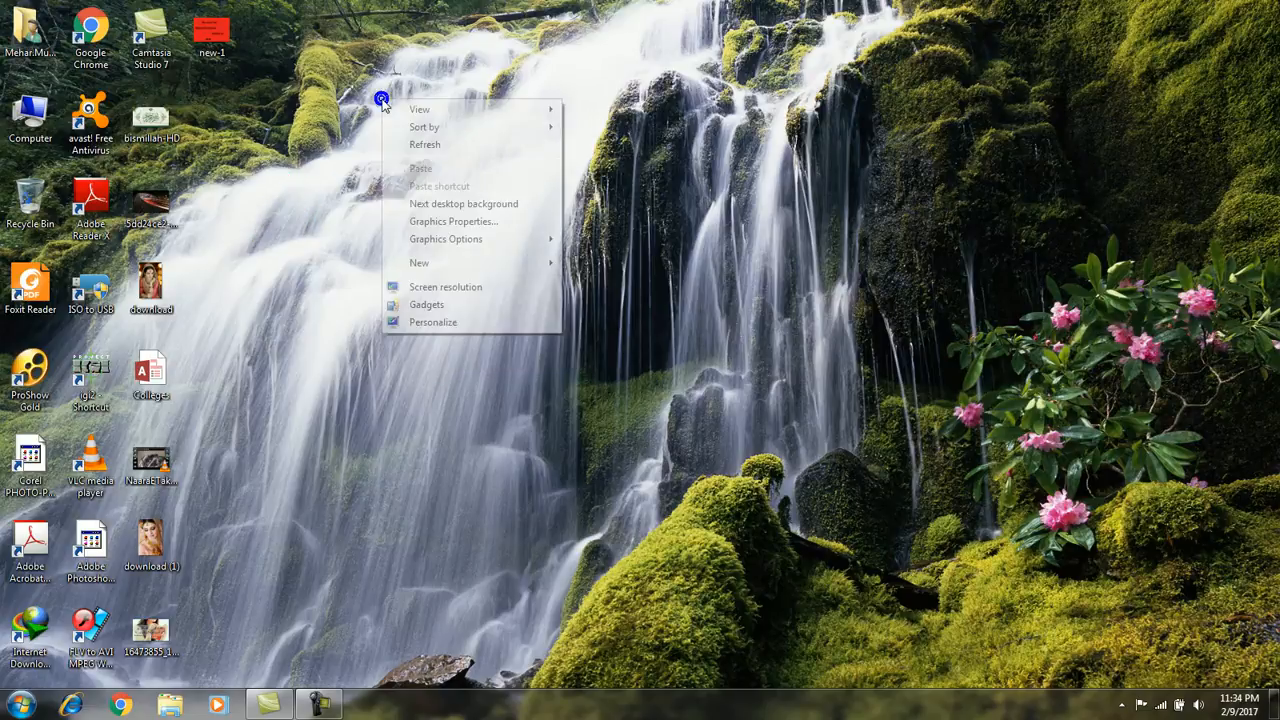
left_click(408, 143)
left_click(215, 174)
double_click(30, 118)
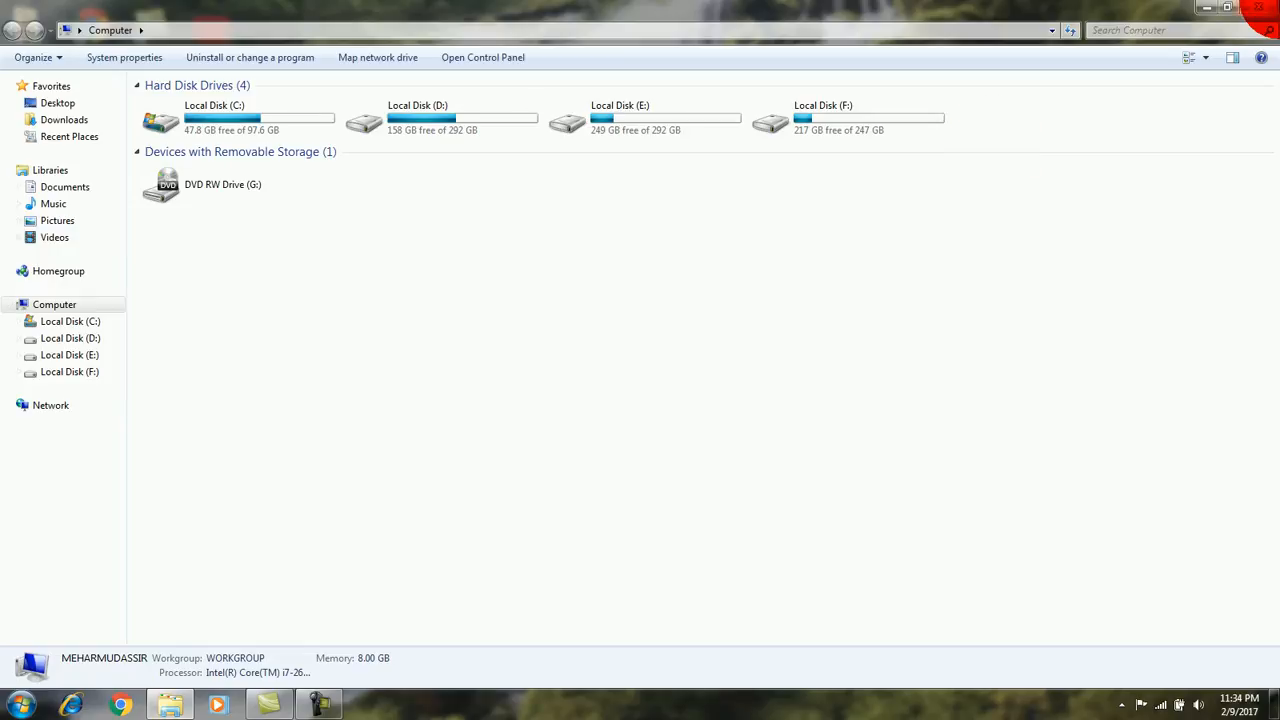
left_click(1258, 7)
left_click(765, 278)
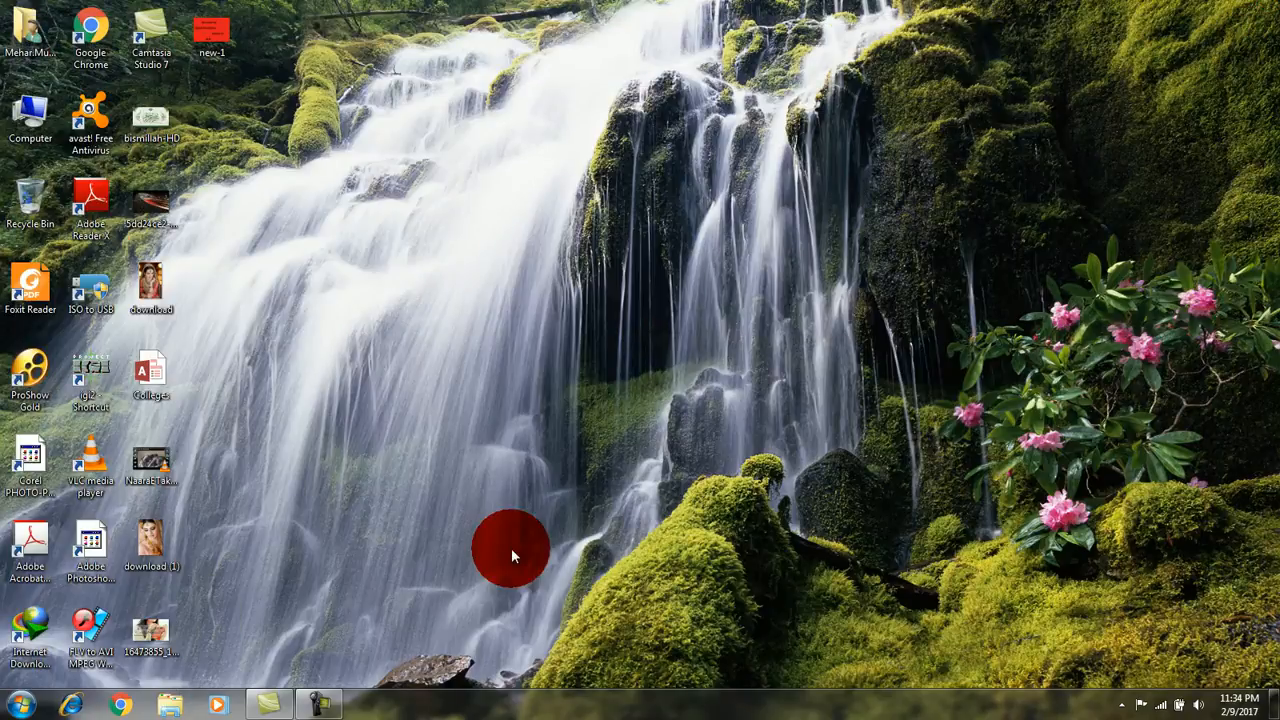
left_click(317, 700)
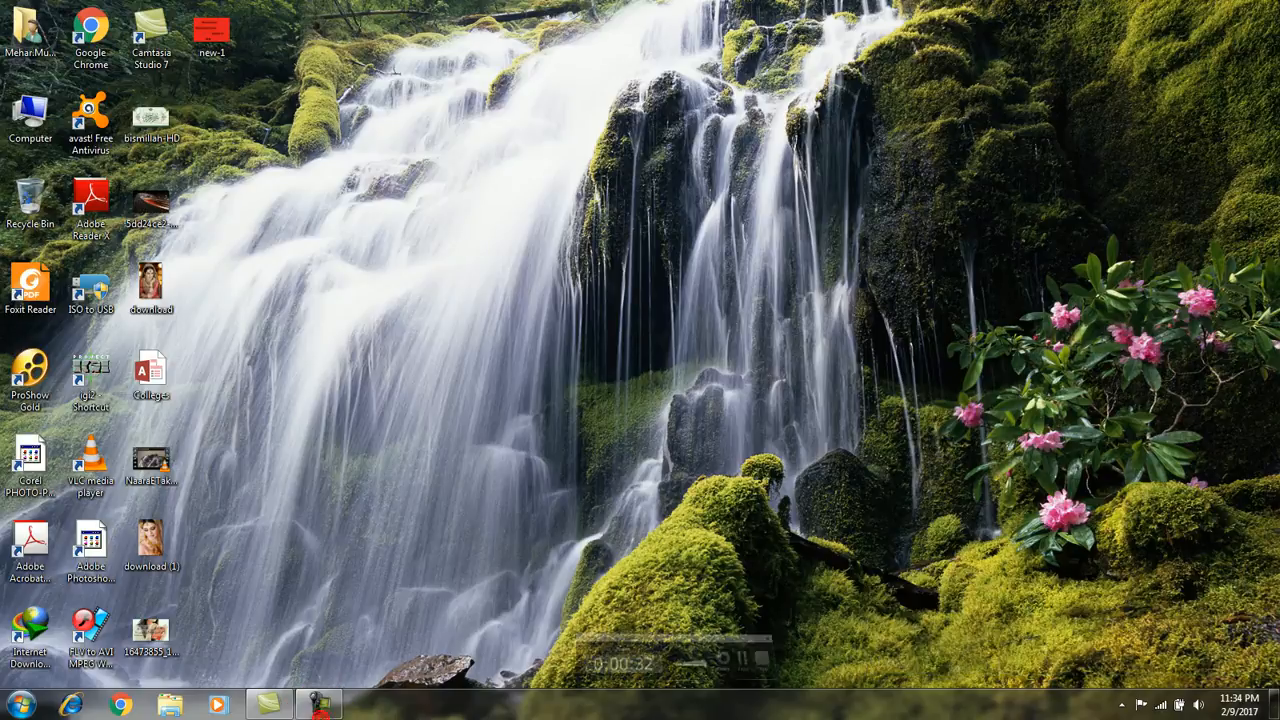
left_click(20, 704)
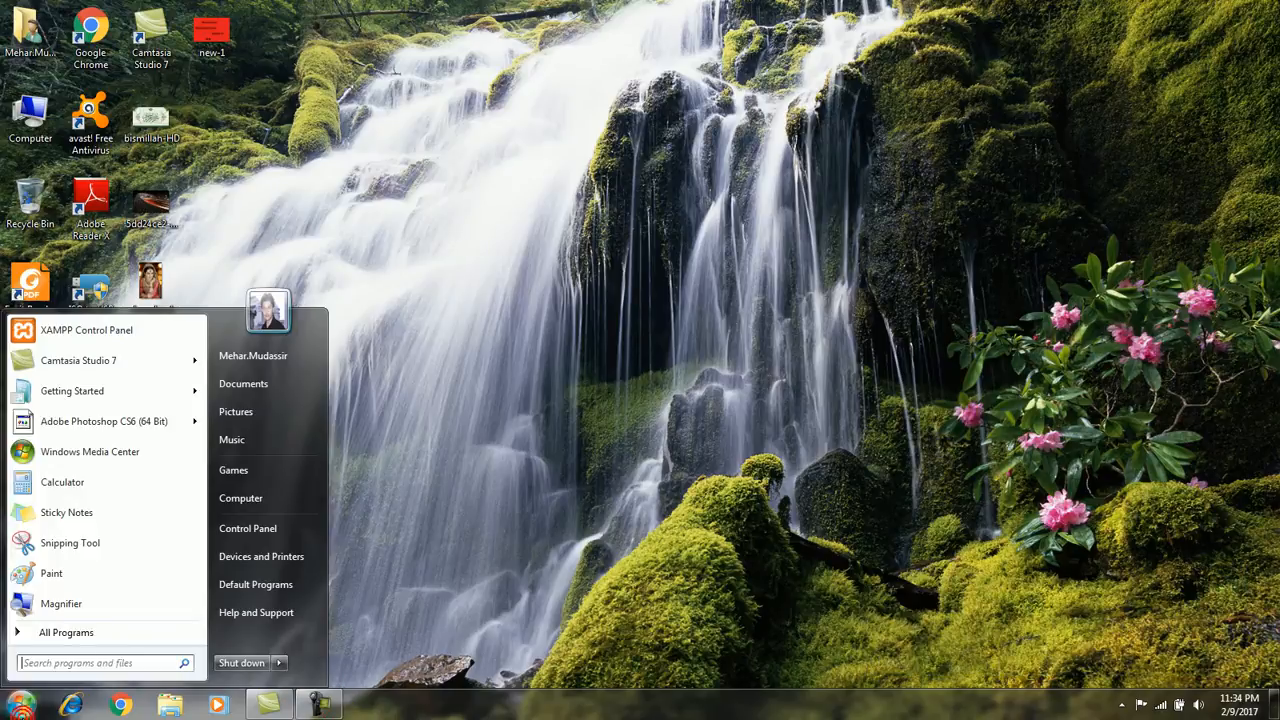
left_click(85, 632)
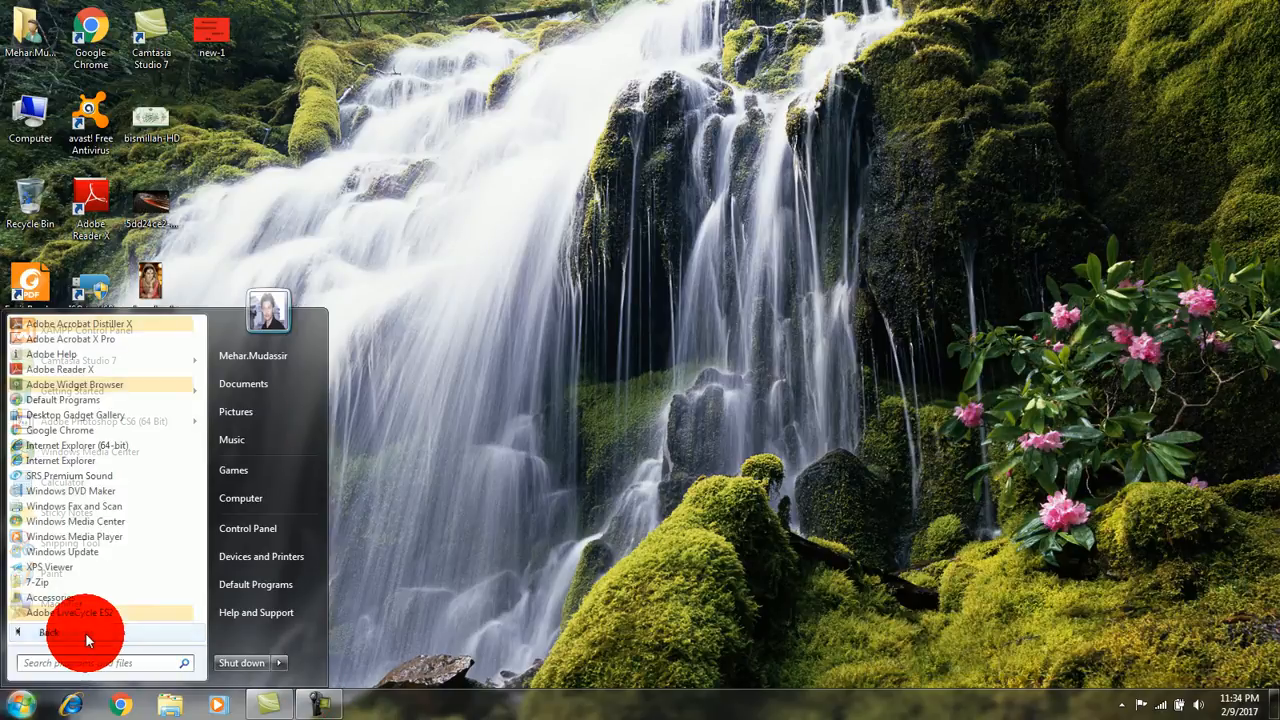
left_click(85, 635)
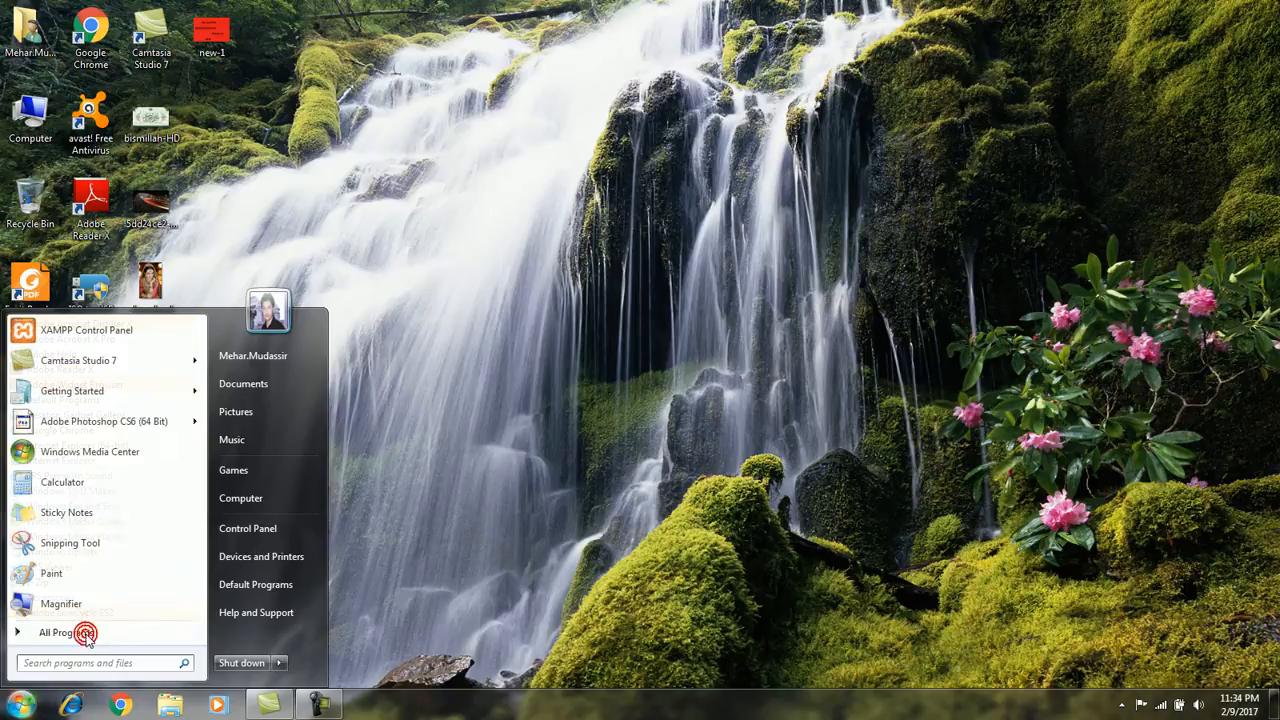
left_click(330, 453)
left_click(371, 453)
Step: Launch Excel with the Run command excel and create a blank workbook
key("super+r")
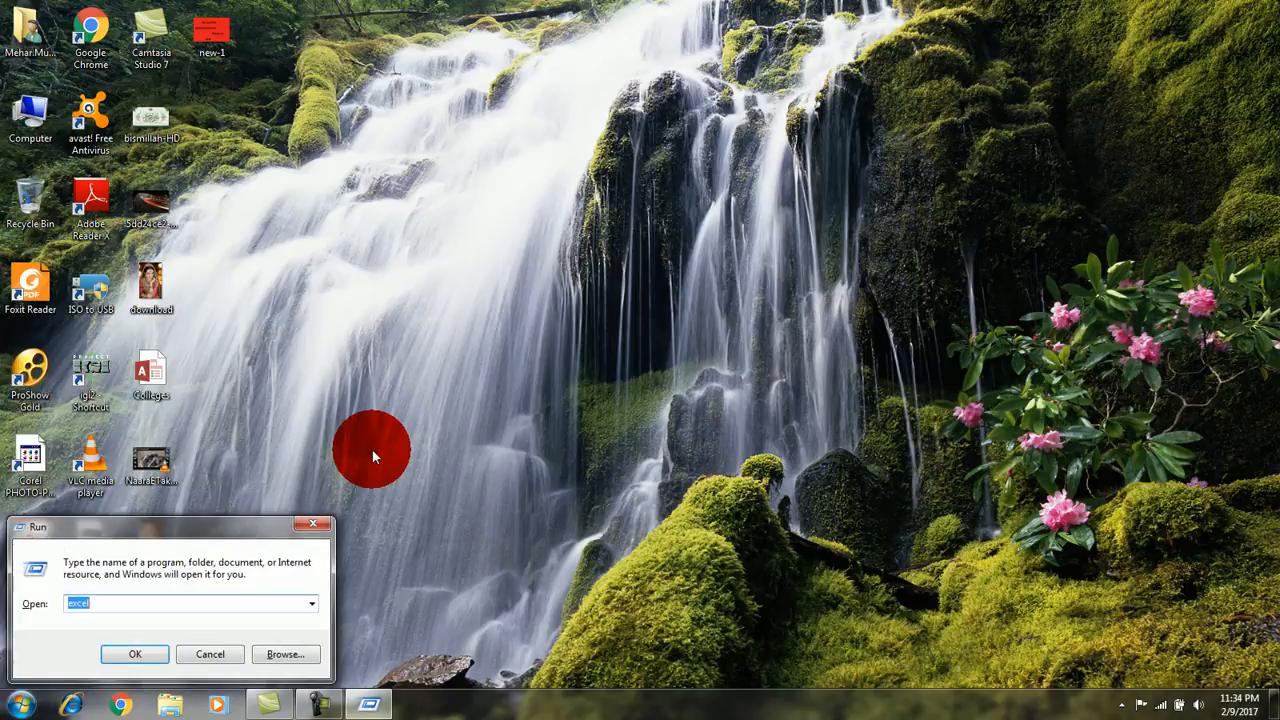
key("Return")
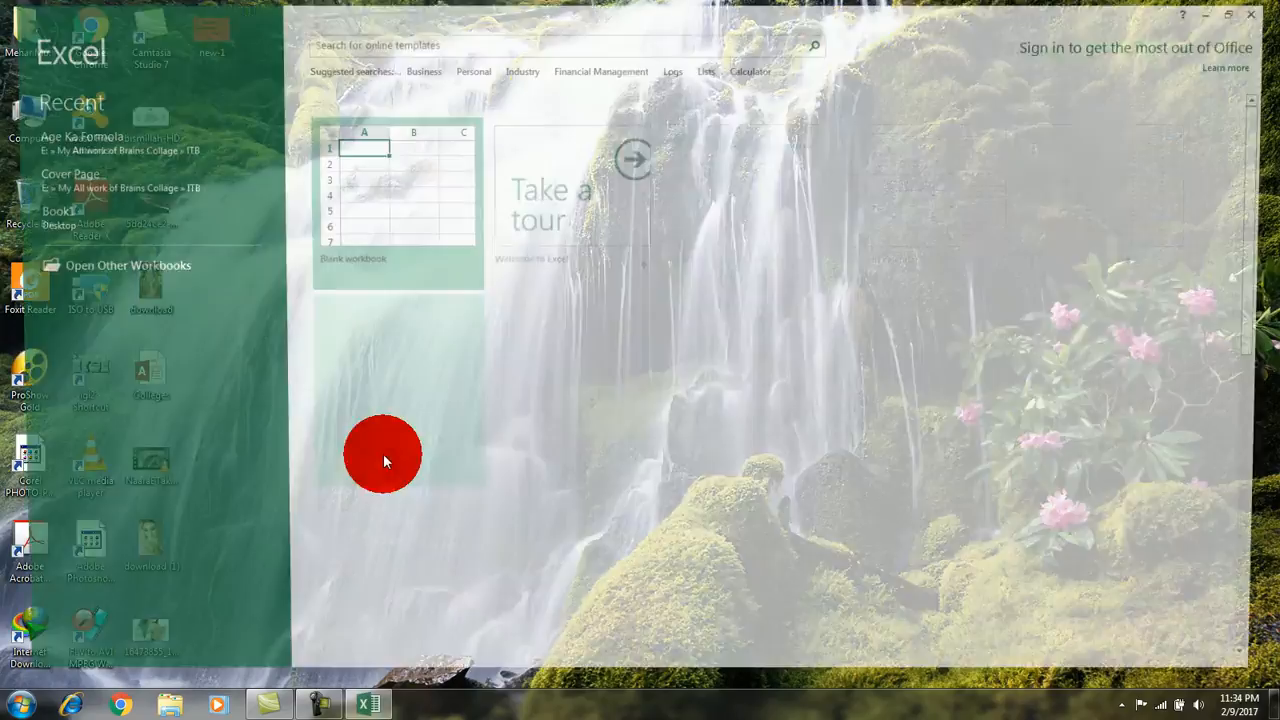
left_click(394, 162)
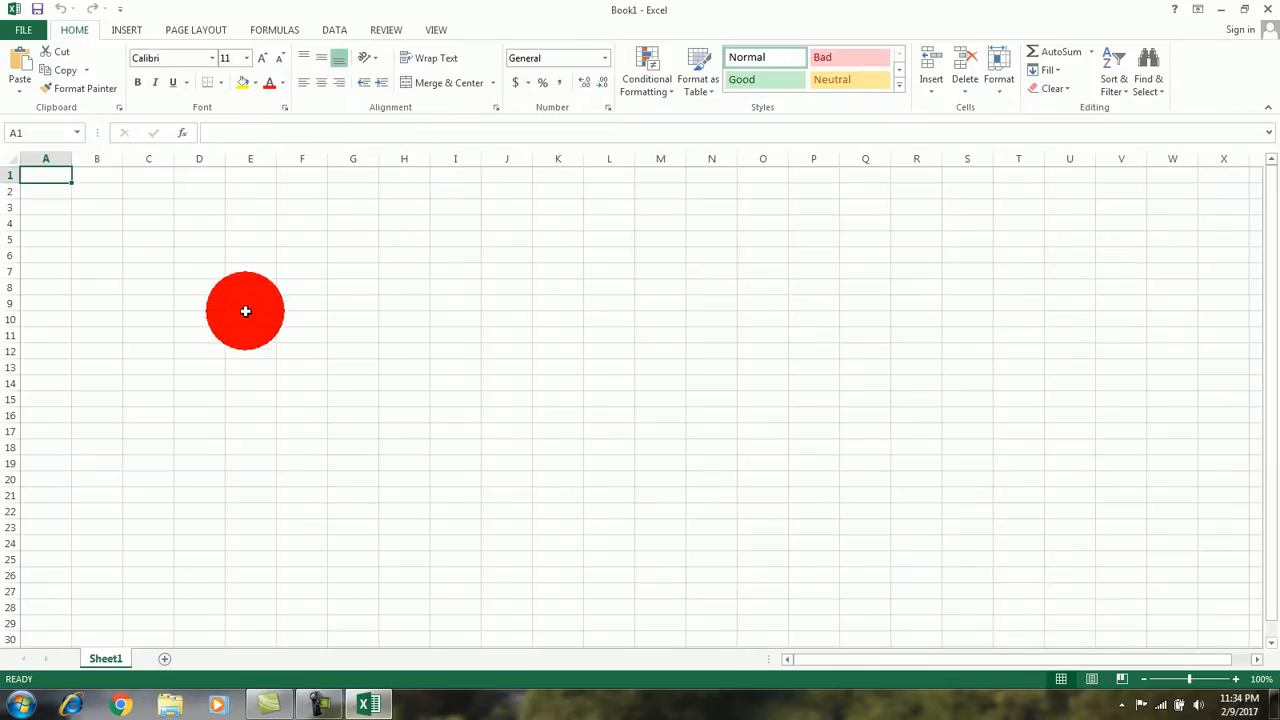
Step: Enter the column headings SR: in cell A6 and Name in cell B6
left_click(49, 252)
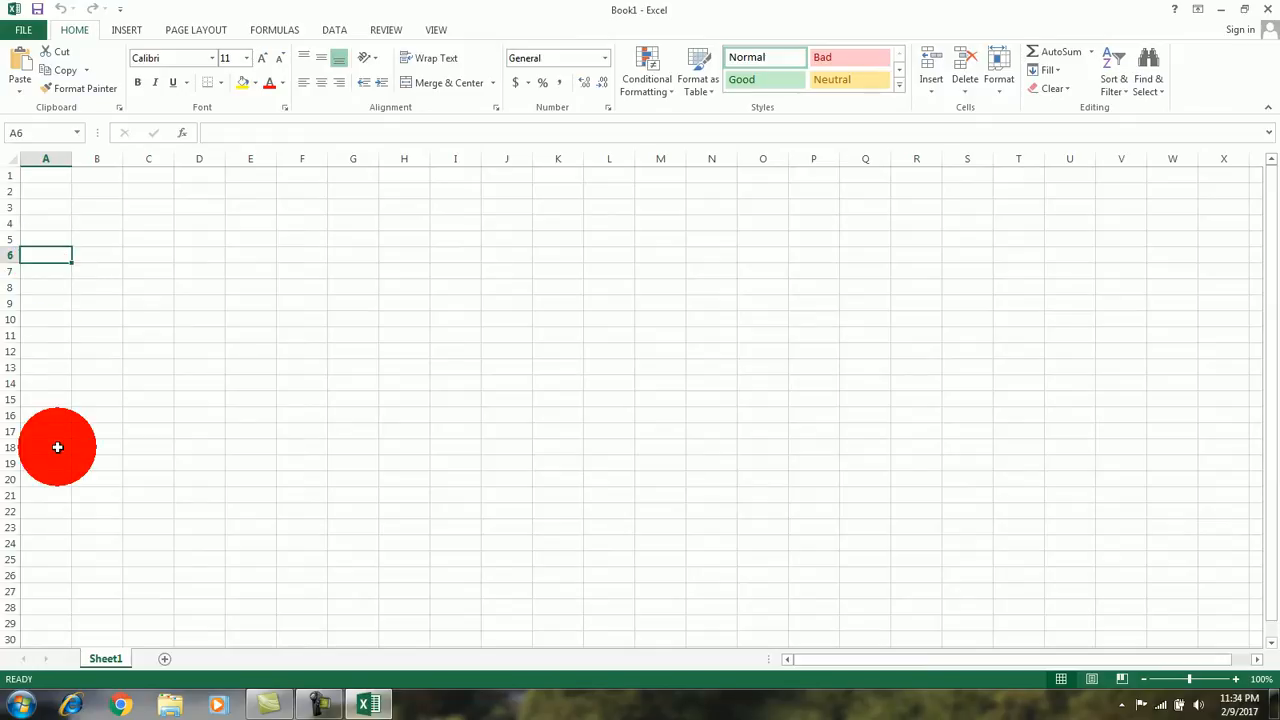
type("SR")
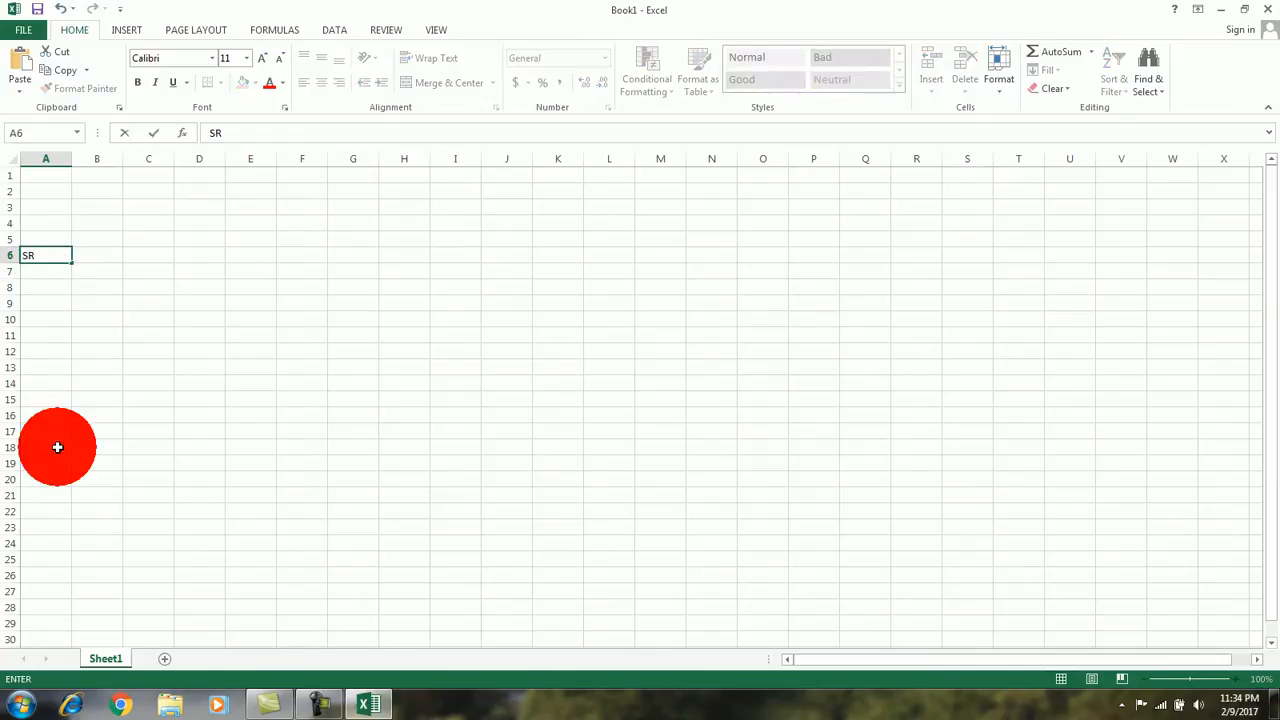
type(":")
key("Return")
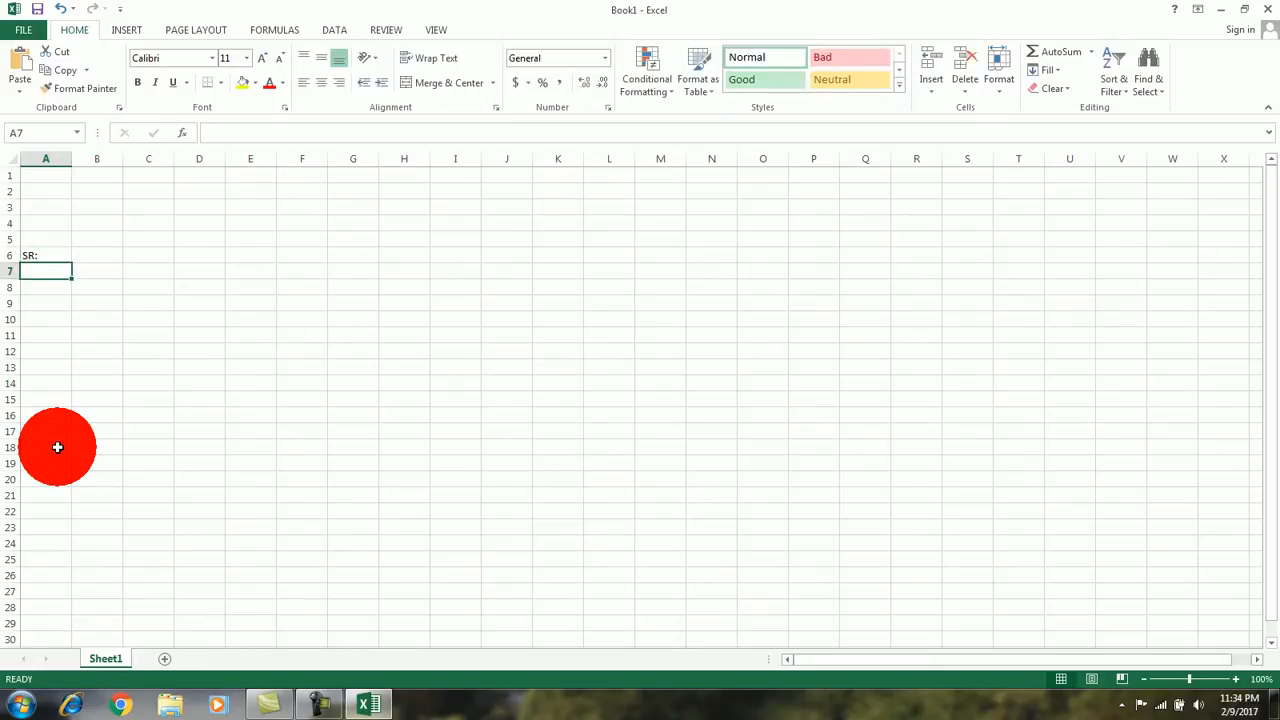
key("Right")
key("Up")
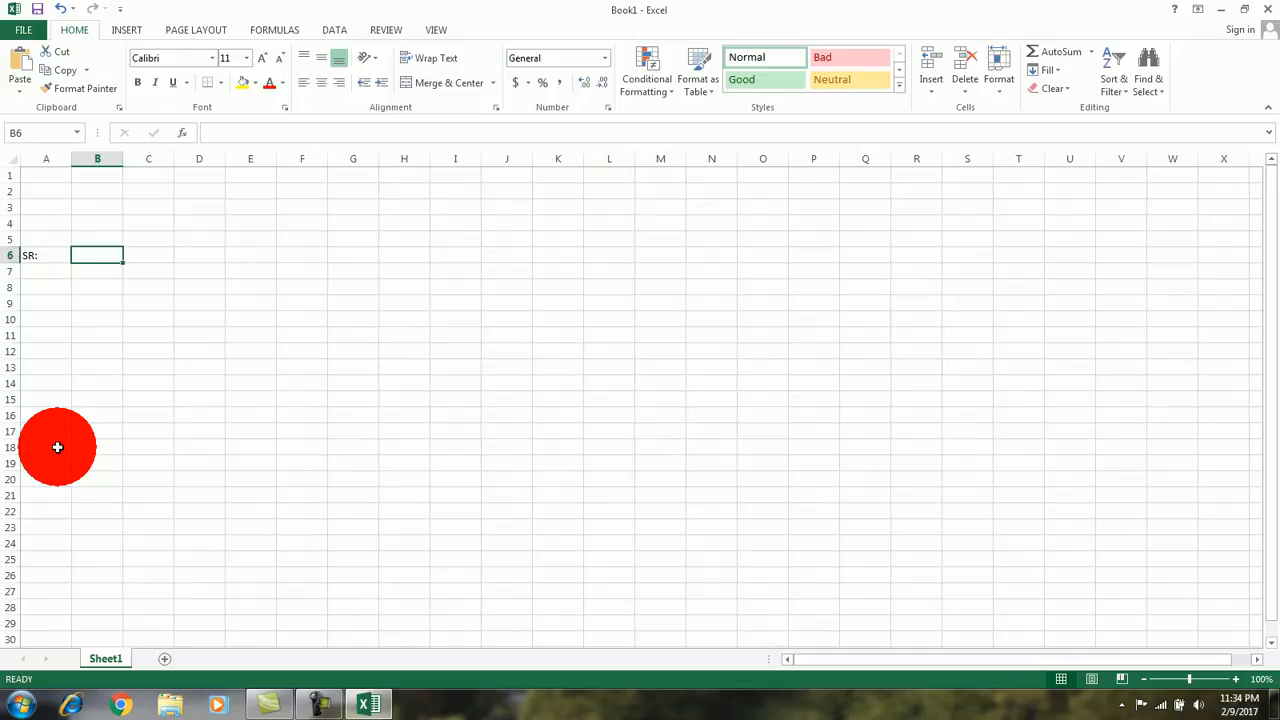
type("Name")
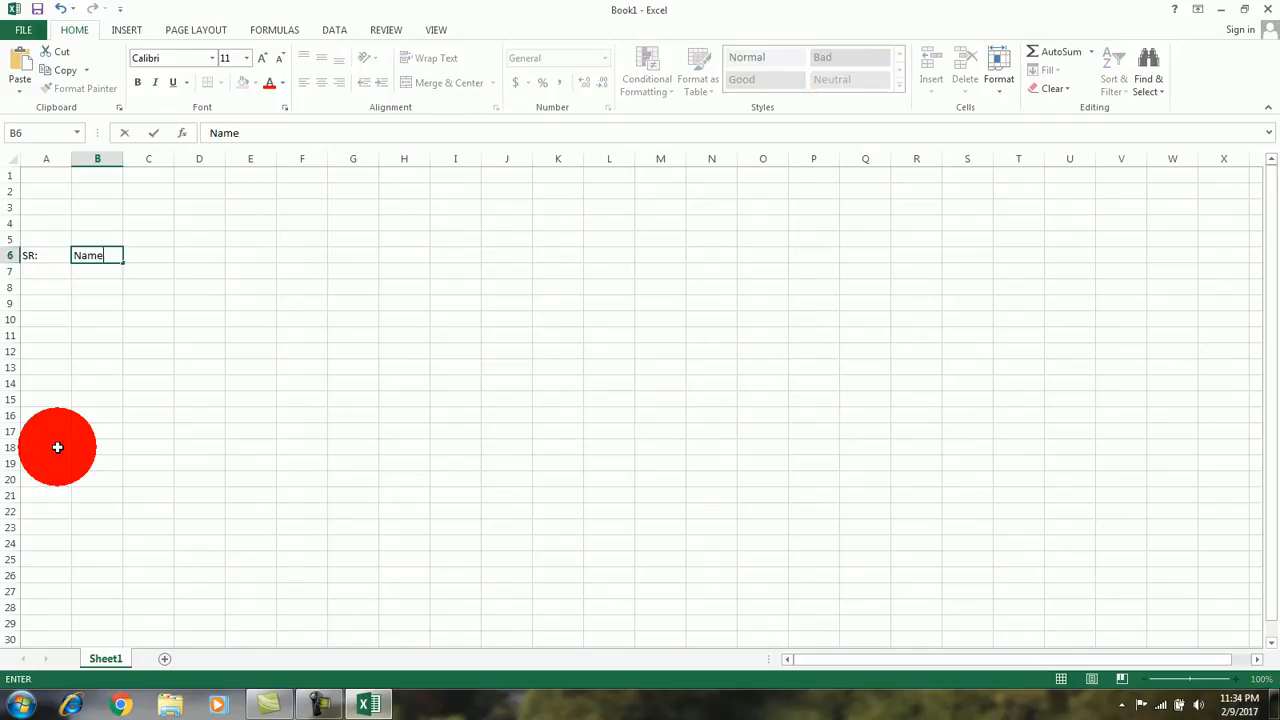
key("Tab")
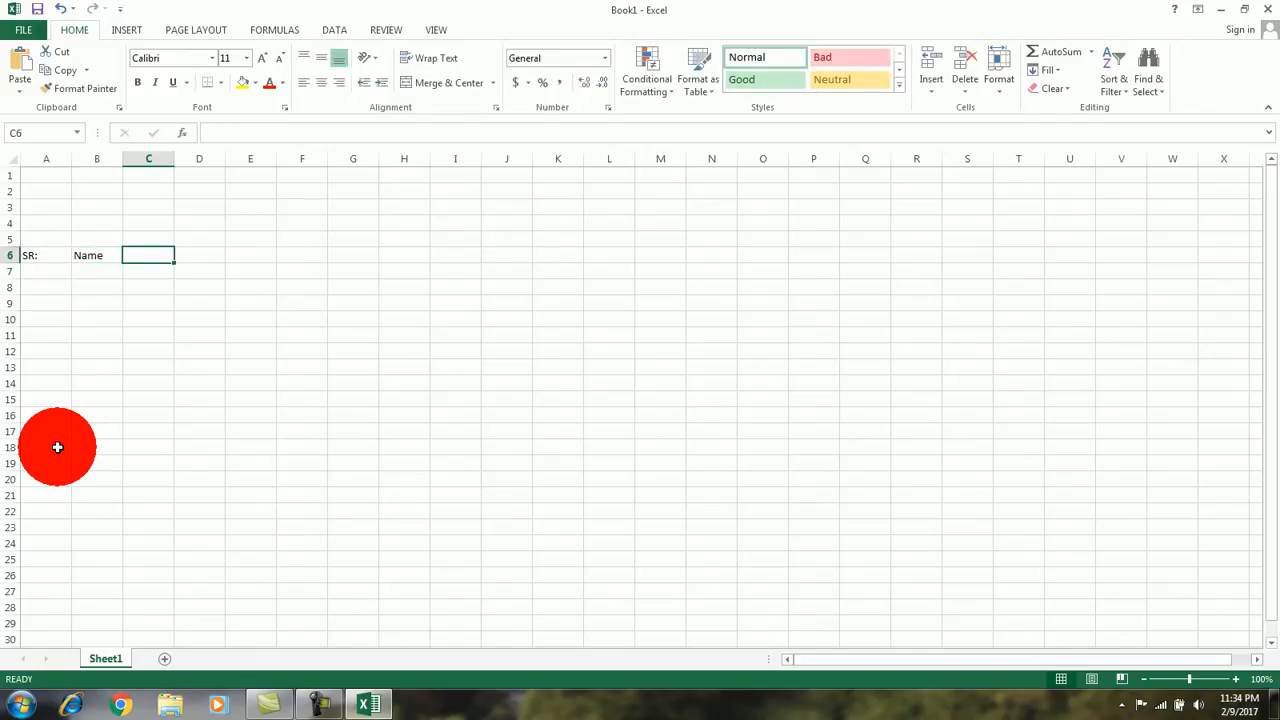
Step: Enter the column headings Roll Num in cell C6 and Class in cell D6
type("Roll Num")
key("Tab")
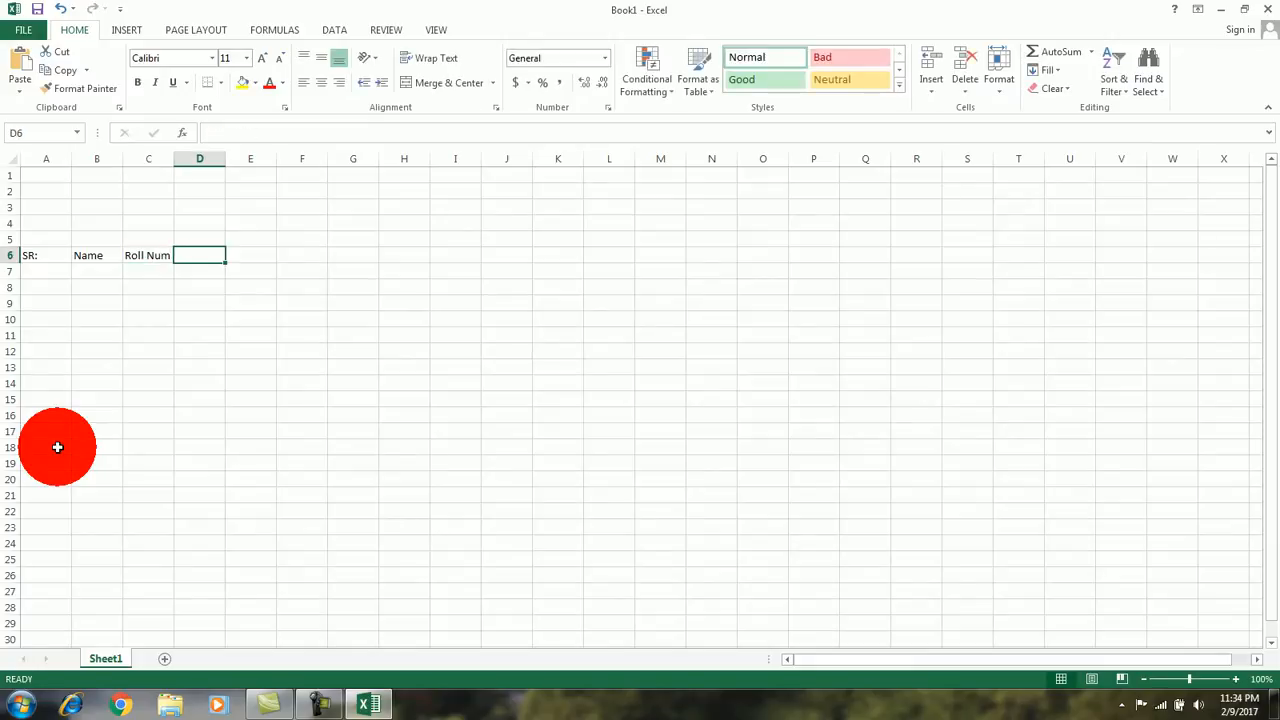
type("Class")
key("Tab")
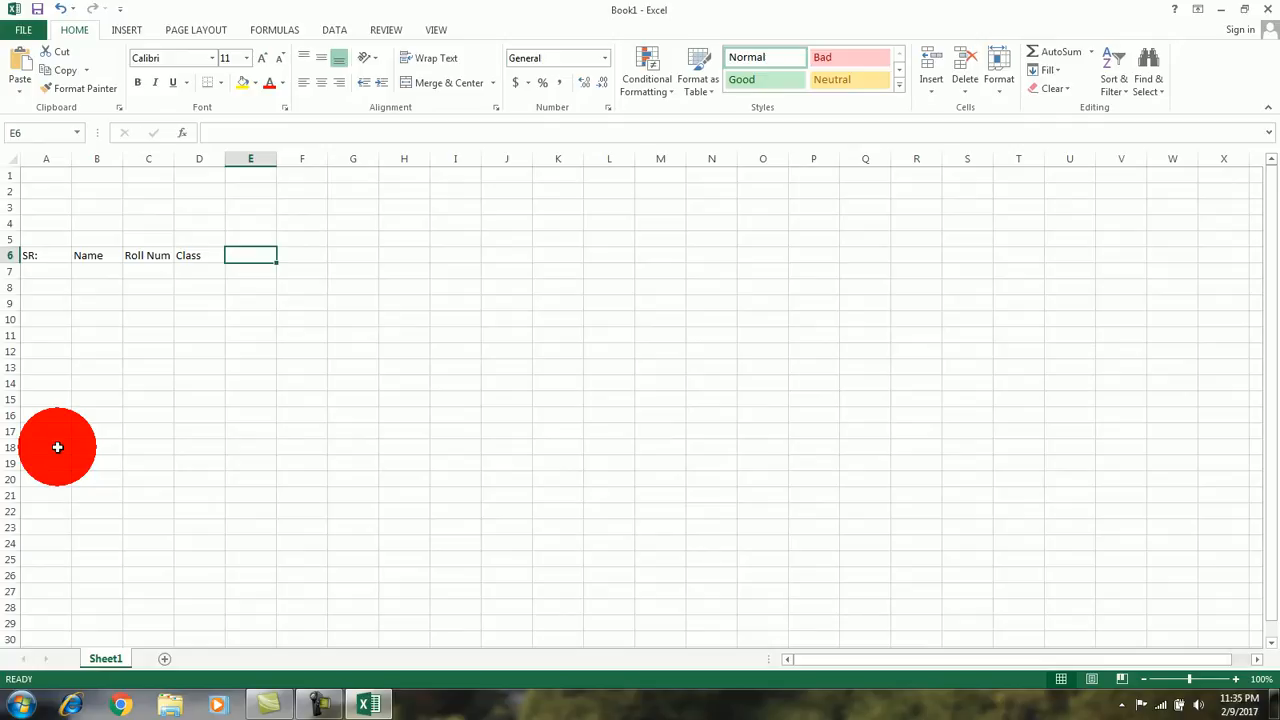
Step: Re-enter the heading Class in cell D6
key("Left")
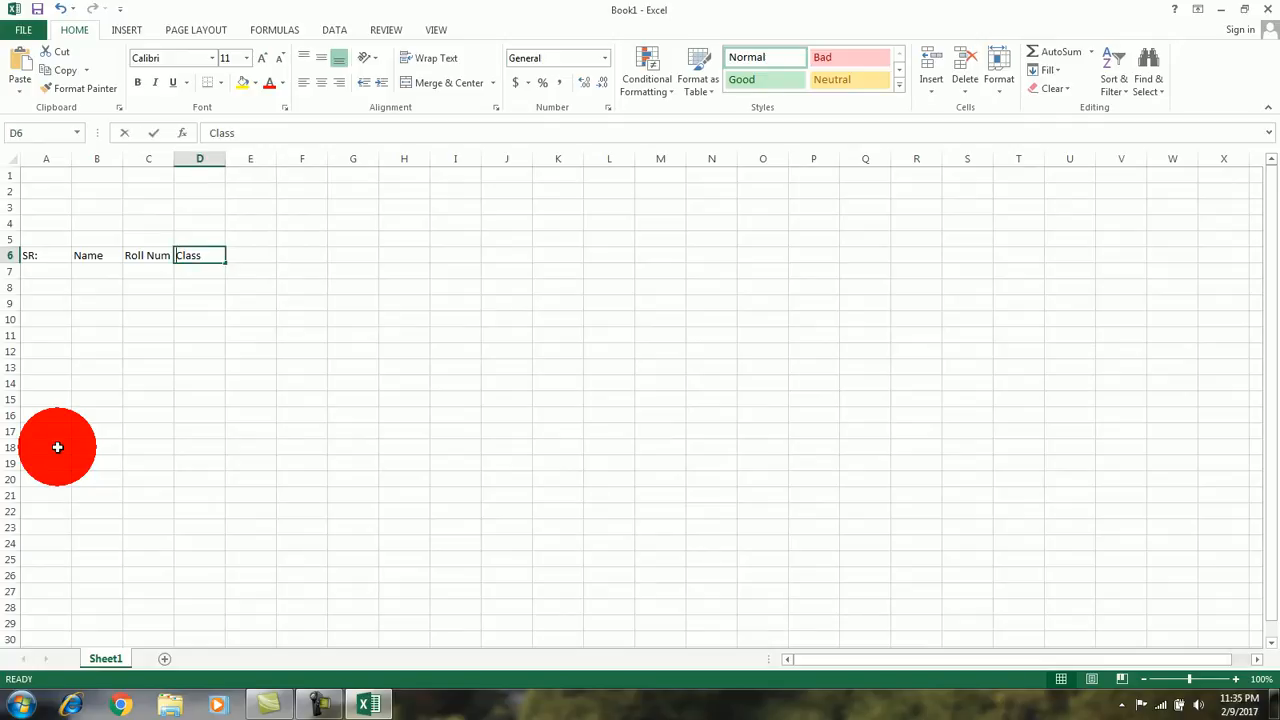
type("Cllas")
key("BackSpace")
key("BackSpace")
key("BackSpace")
type("ass")
key("Tab")
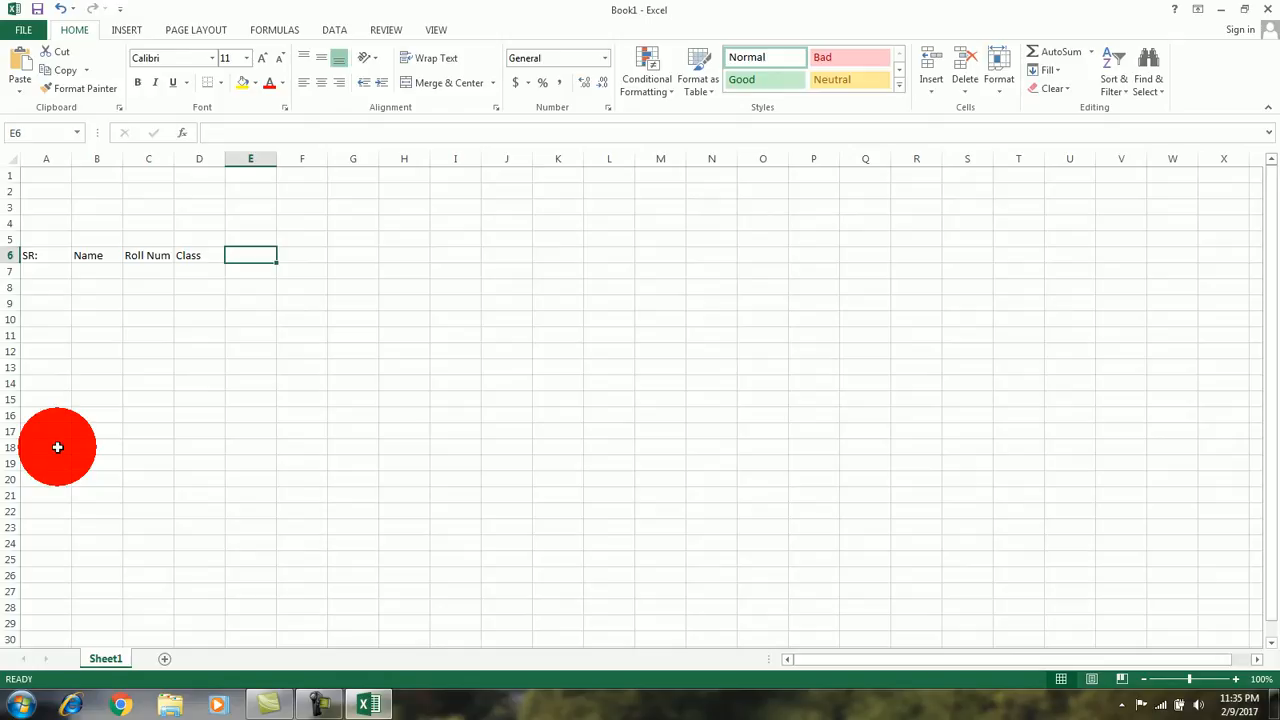
Step: Enter the subject headings Eng, udru and Maths in cells E6, F6 and G6
type("Eng")
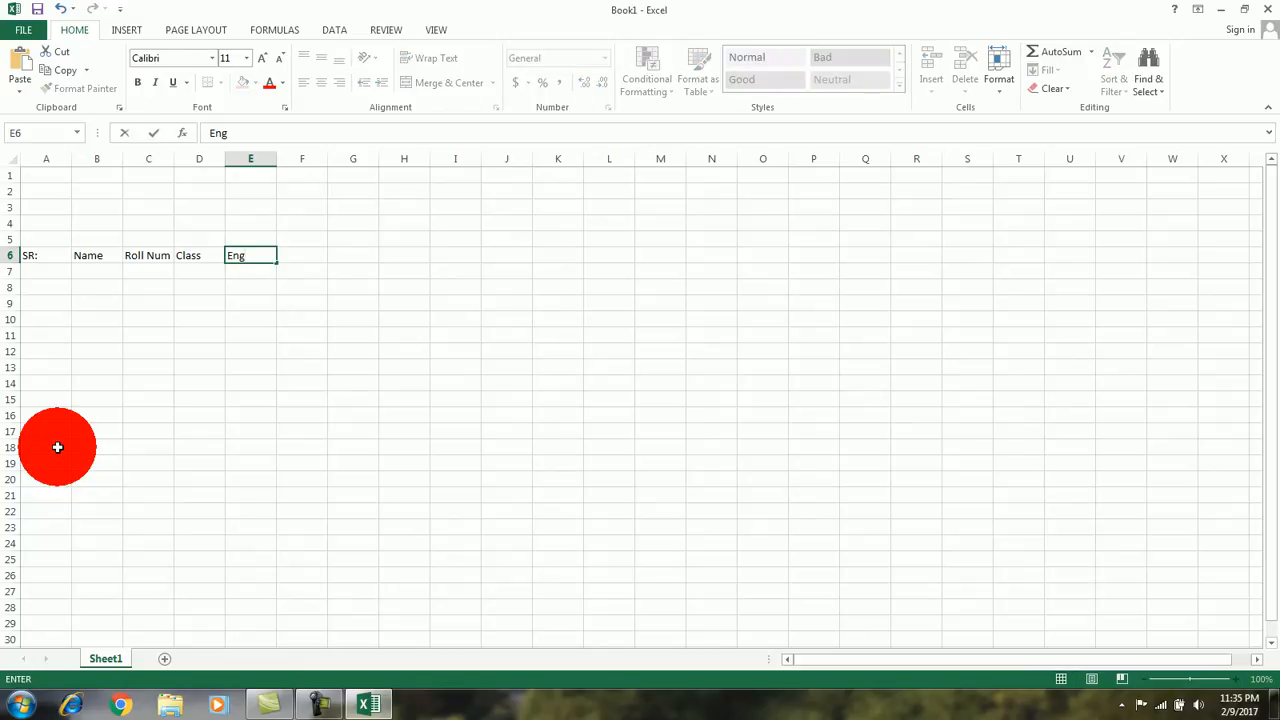
key("Tab")
type("udru")
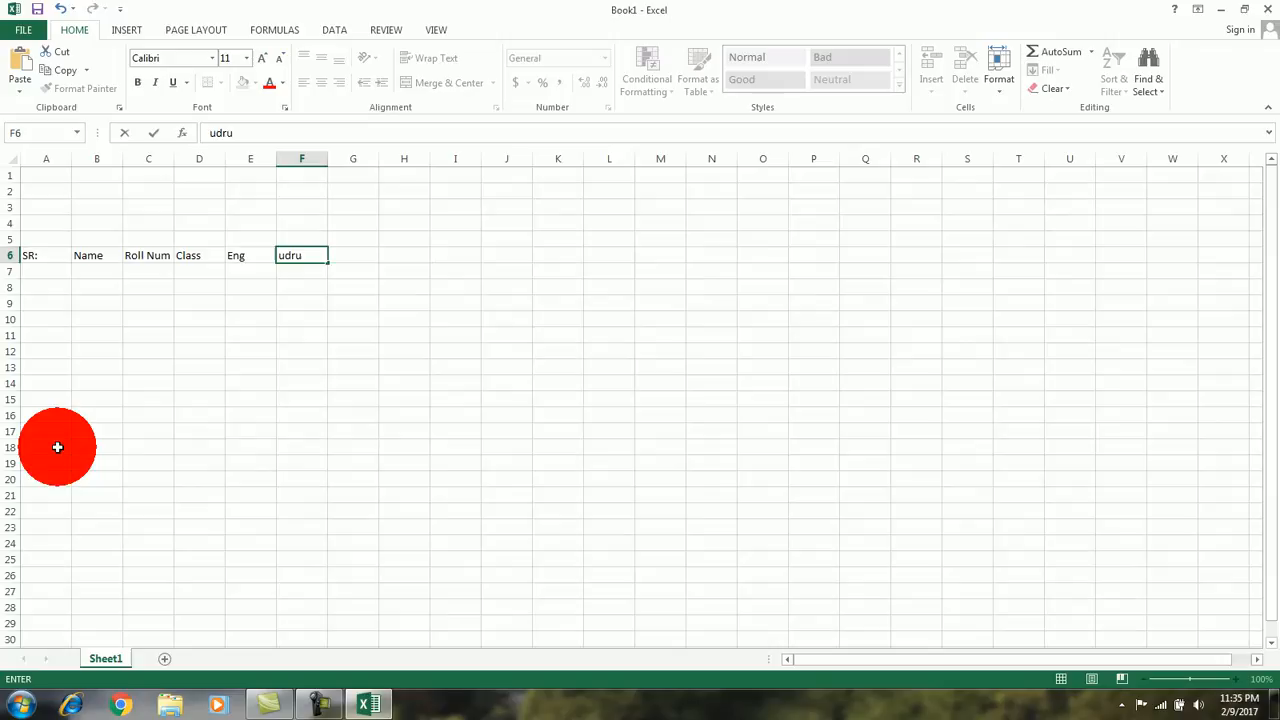
key("Tab")
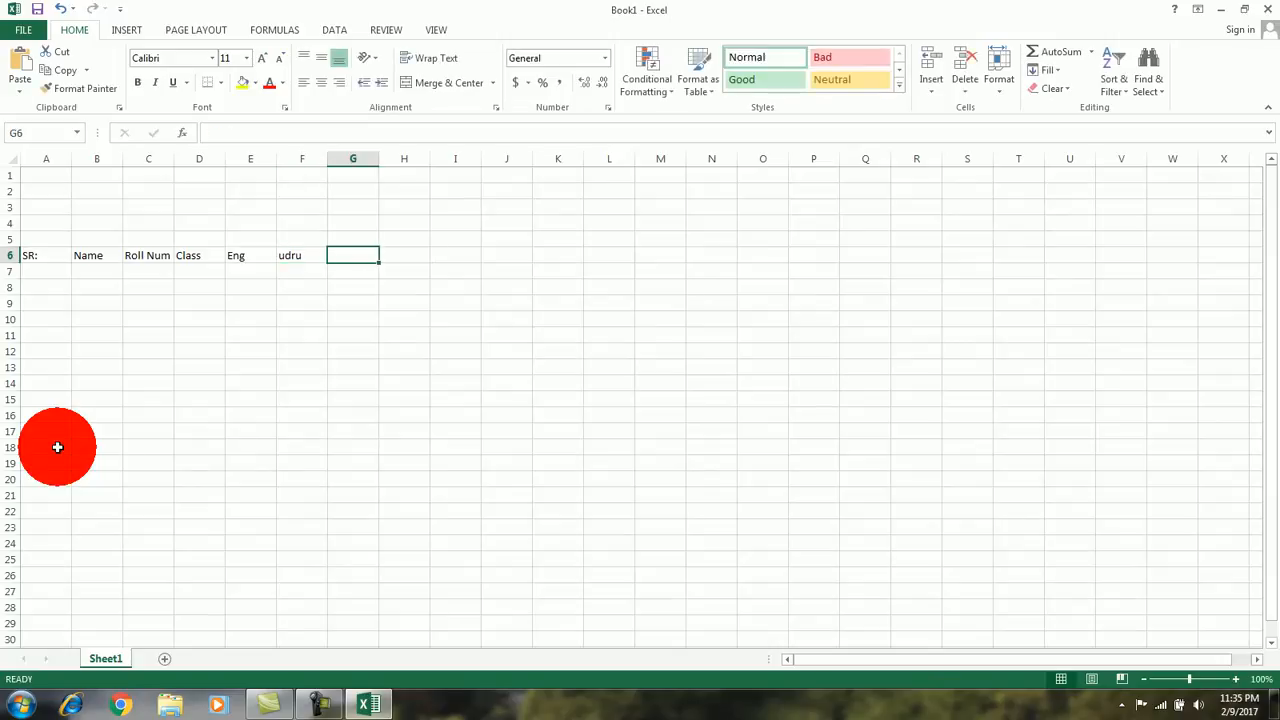
type("Maths")
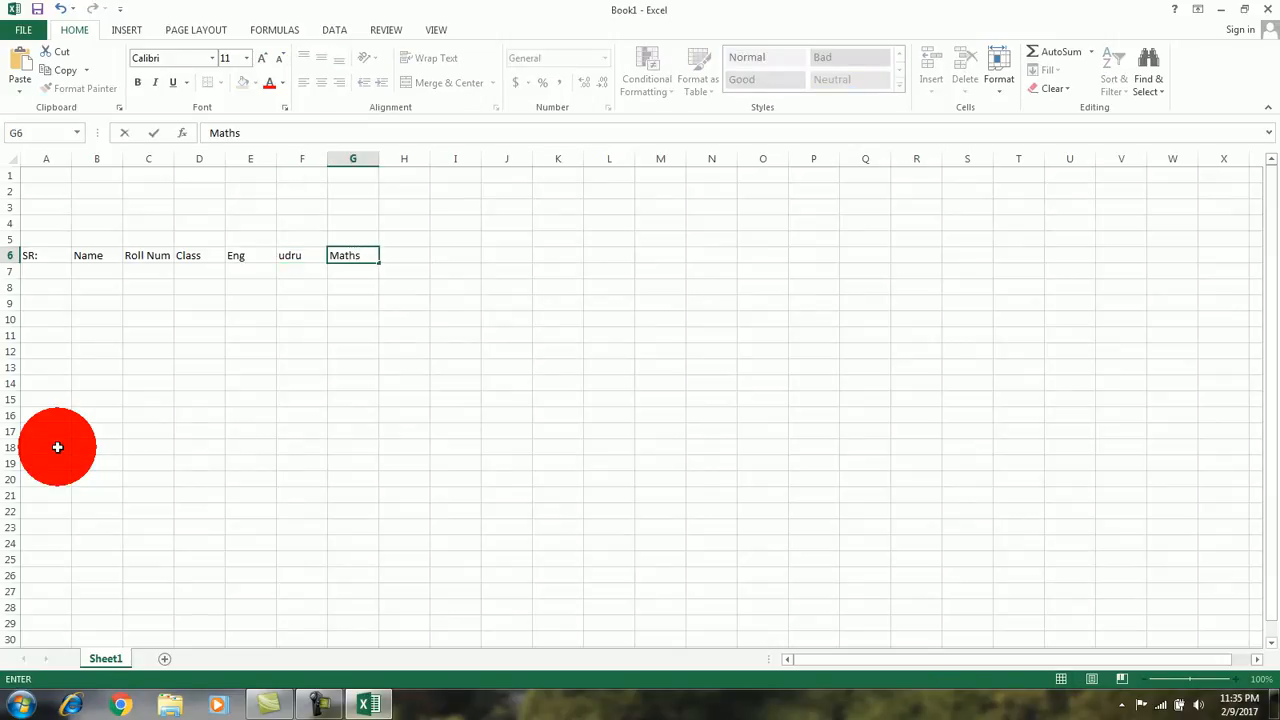
key("Tab")
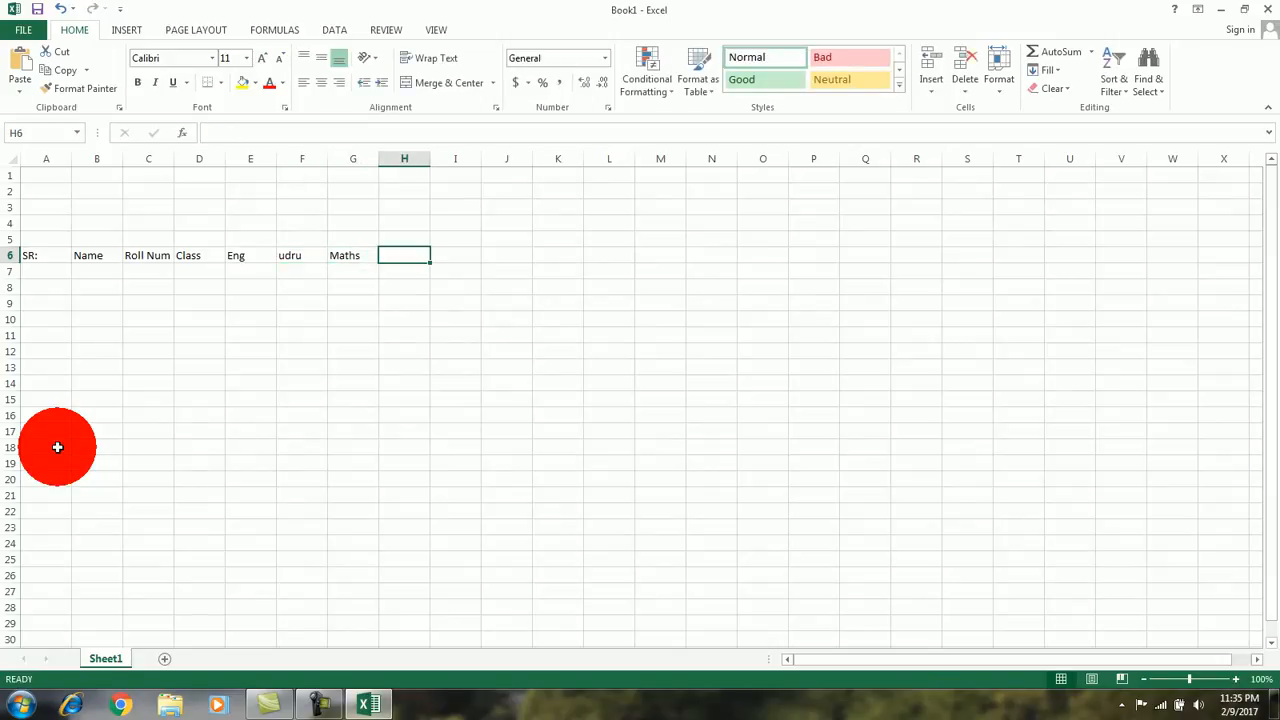
Step: Enter the subject heading Isl *Comp) in cell H6
type("I")
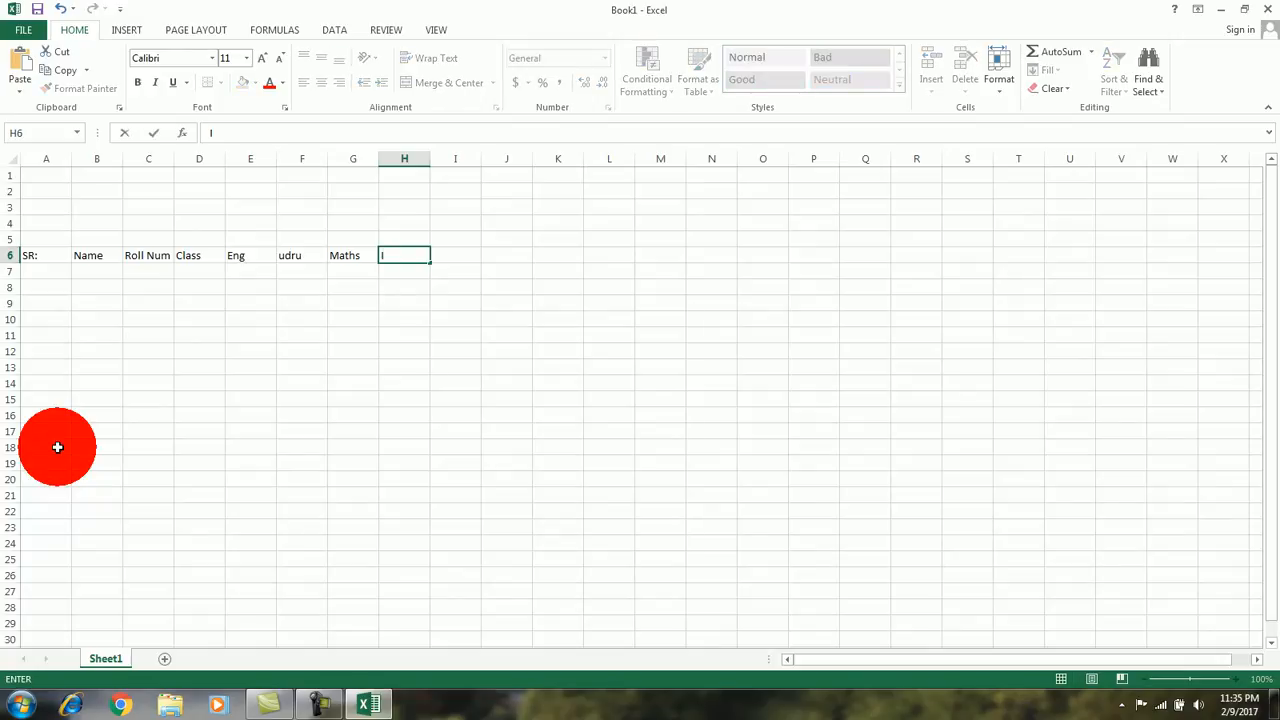
type("sl *Comp)")
key("Left")
key("Left")
key("Right")
key("Right")
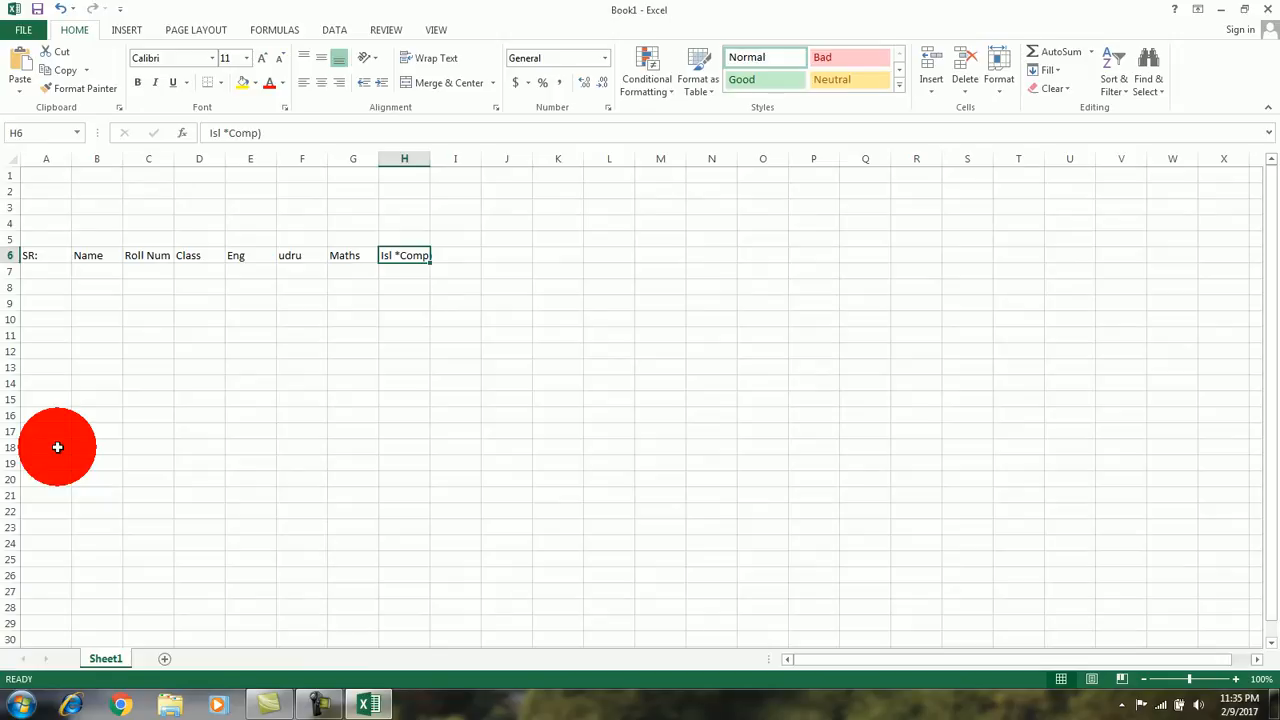
Step: Edit the heading in cell H6 to read Isl (Comp), replacing the asterisk with an opening bracket
key("F2")
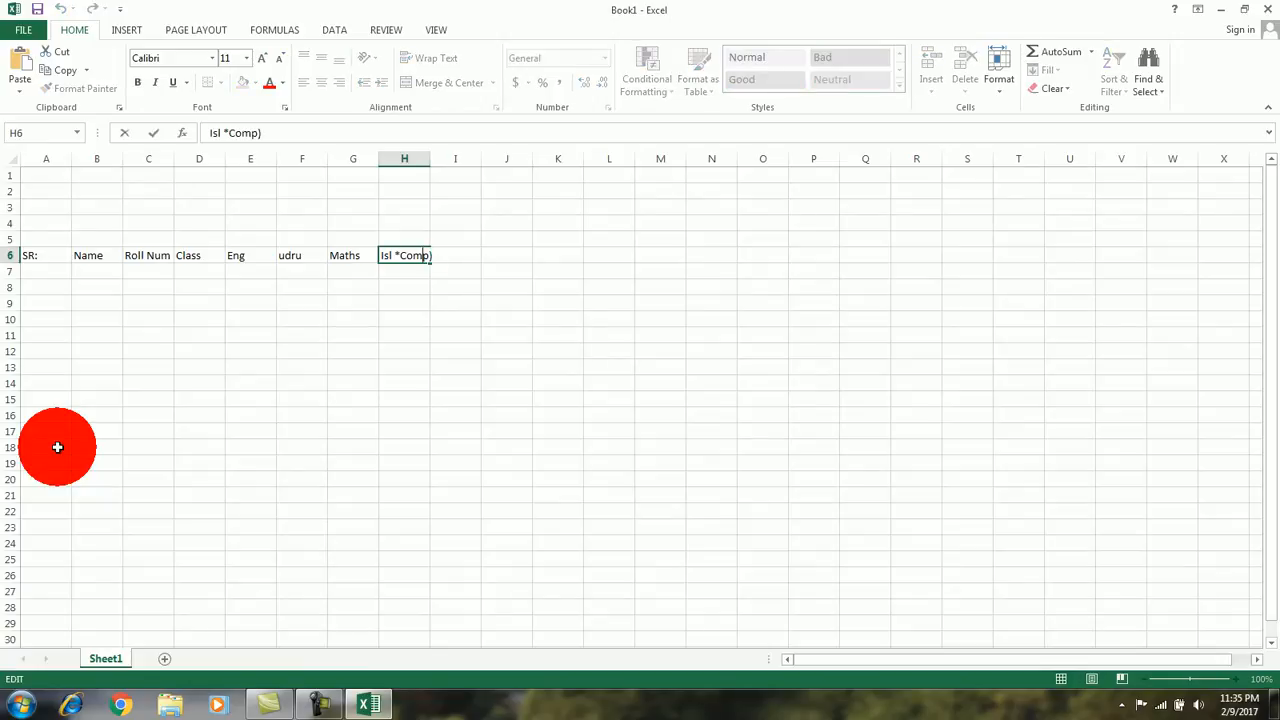
key("BackSpace")
type("(")
key("Return")
key("Up")
key("Right")
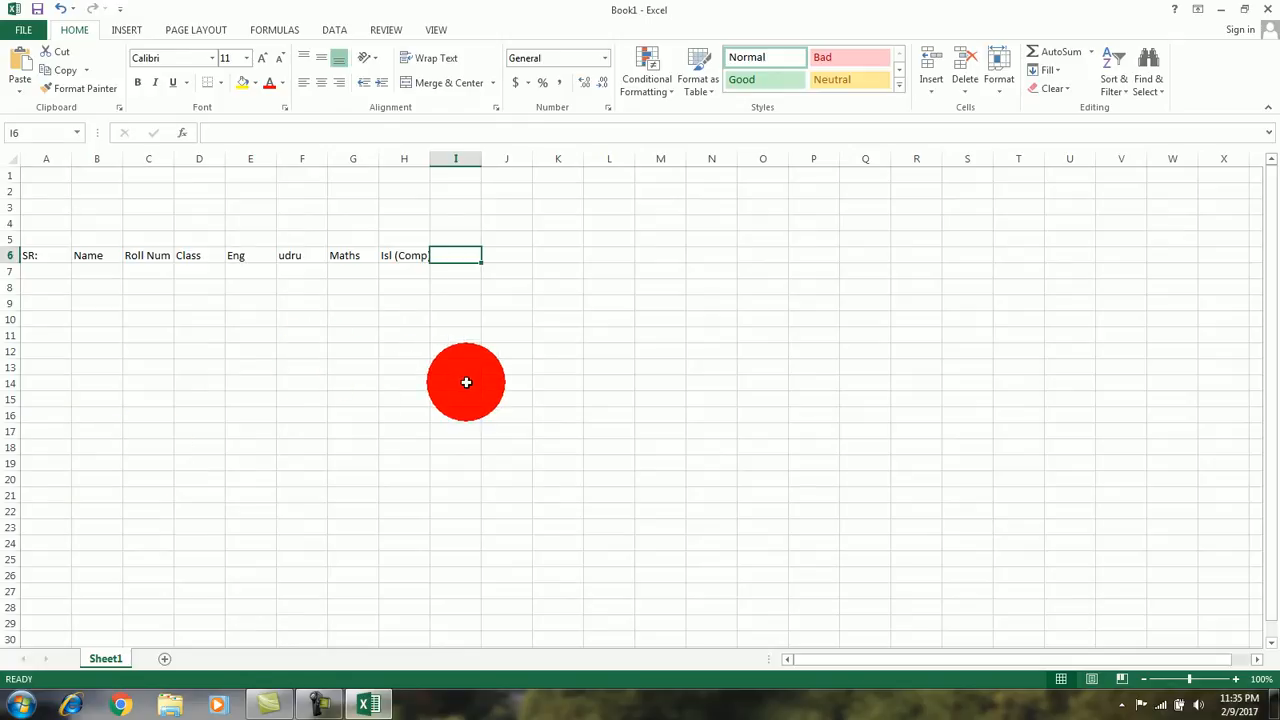
Step: Enter the subject heading Punjabi in cell I6
type("Punjabi")
key("Tab")
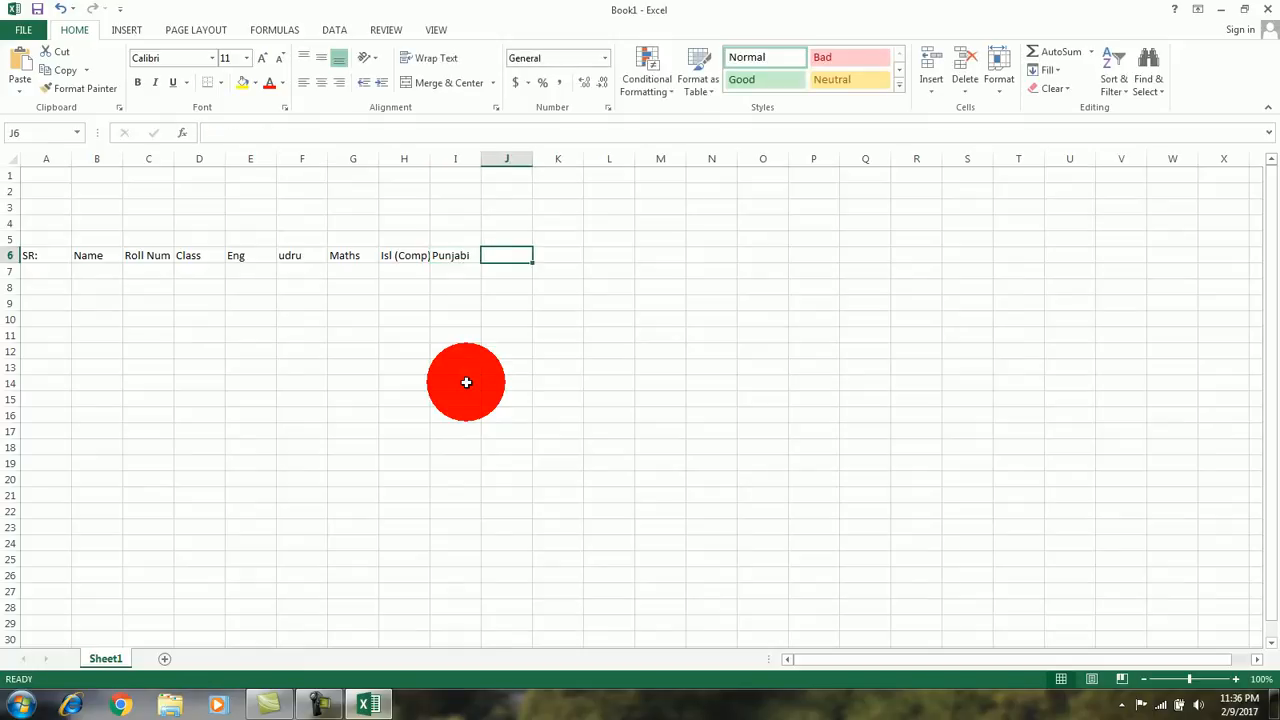
Step: Enter the subject heading Pak Study in cell J6
key("ctrl+p")
left_click(30, 26)
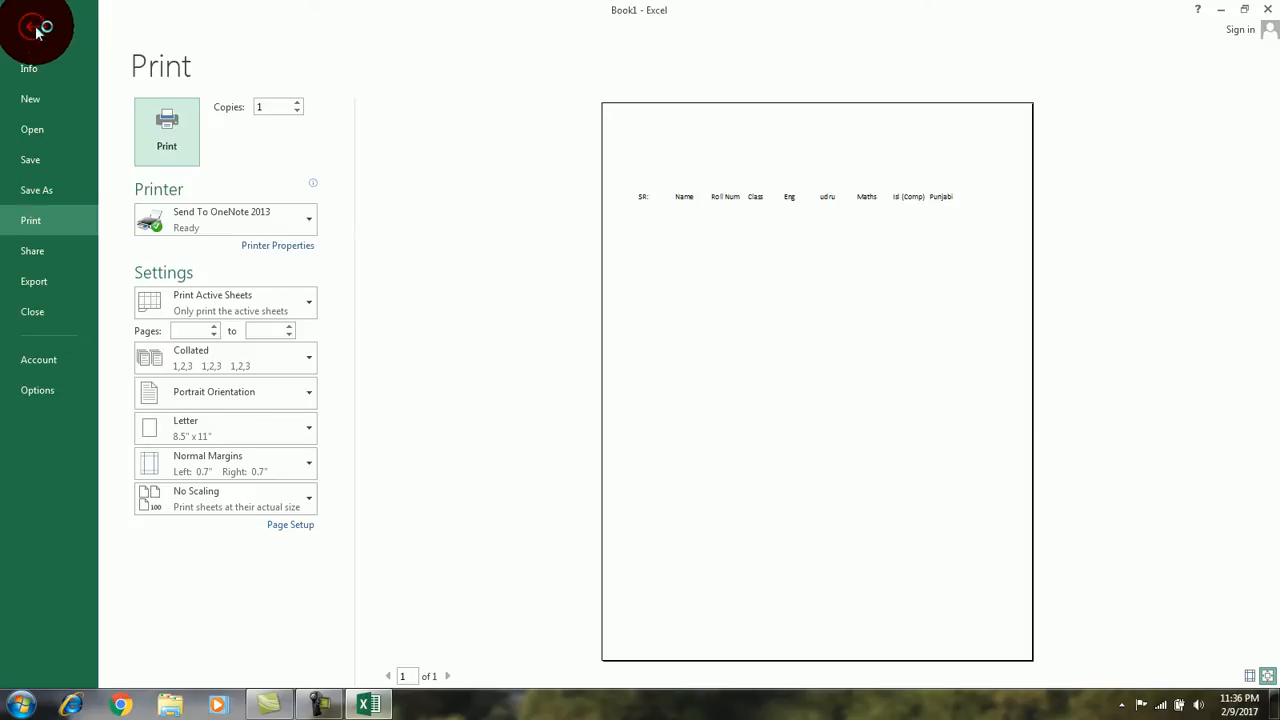
left_click(504, 258)
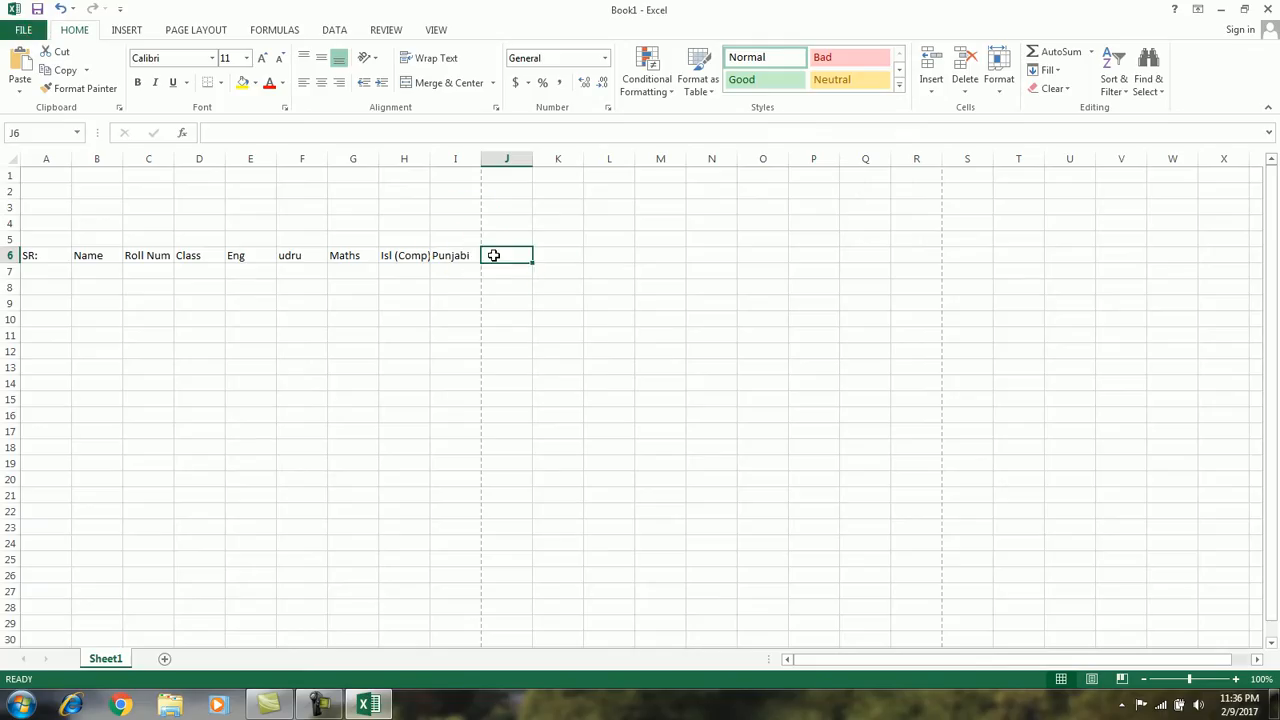
type("Pak")
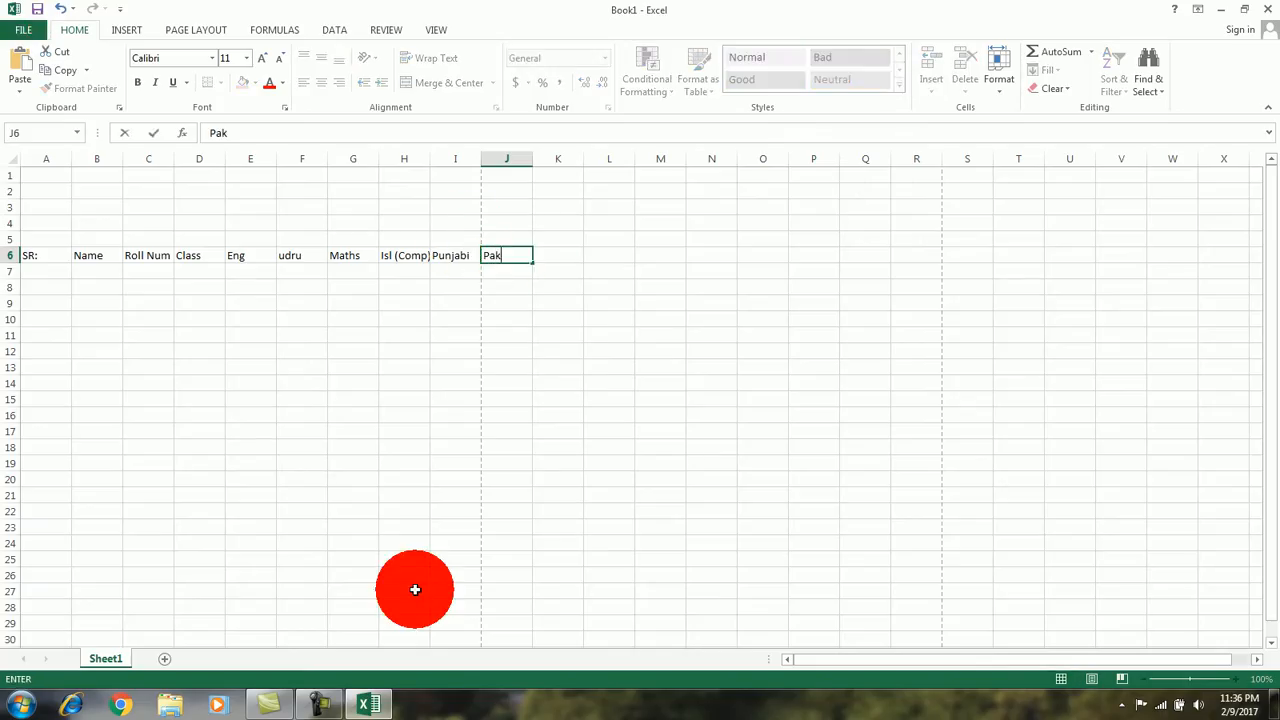
type(" Study")
key("Tab")
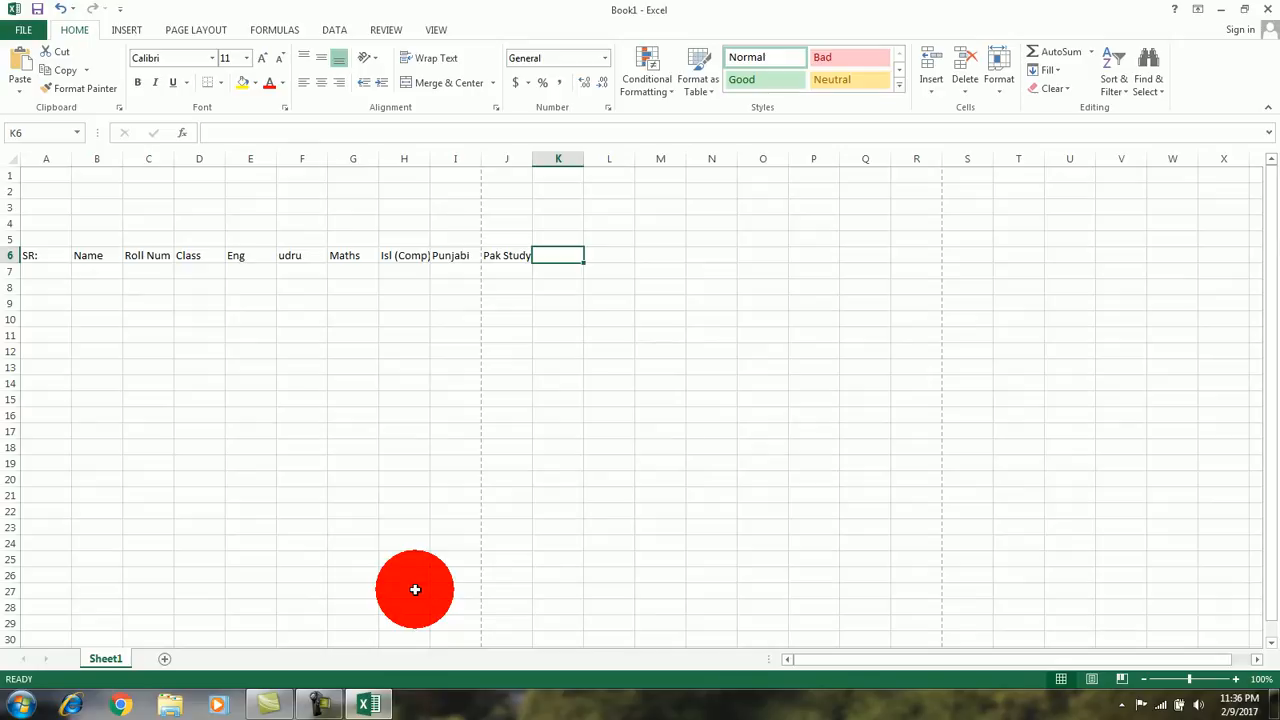
Step: Enter the heading Obtains Marks in cell K6
type("Ob")
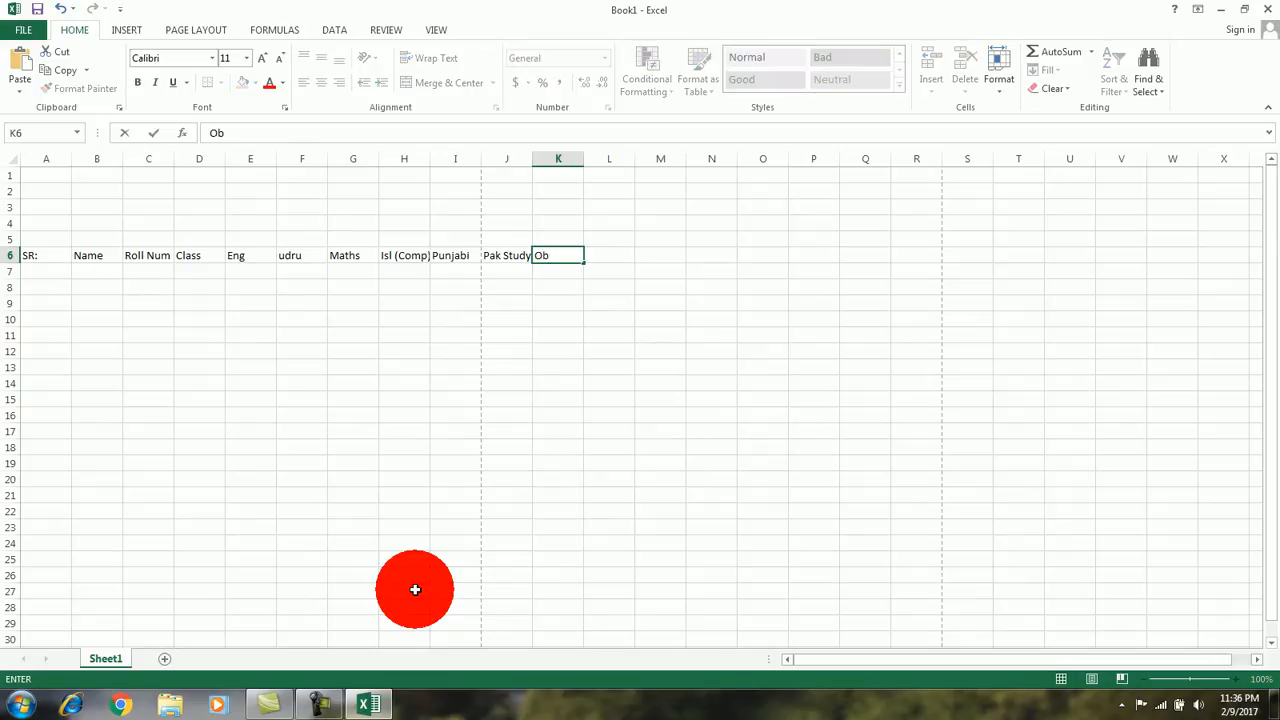
type("tains")
key("Tab")
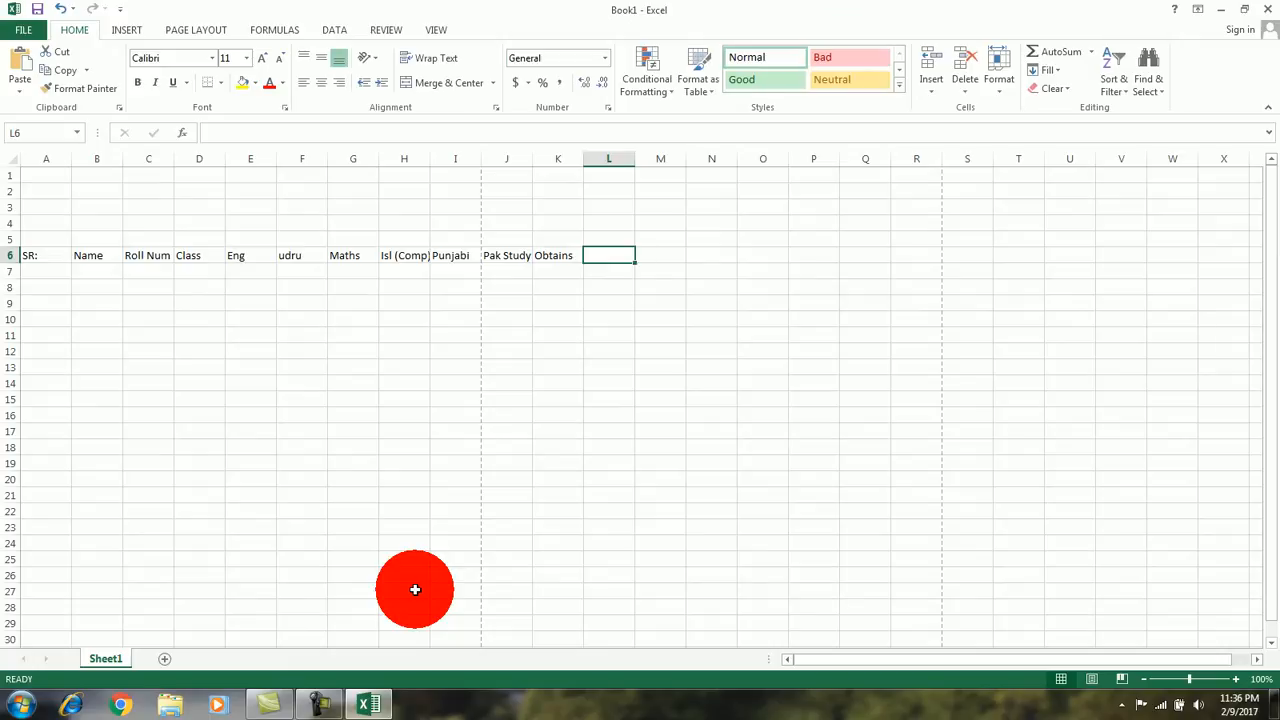
key("Left")
key("F2")
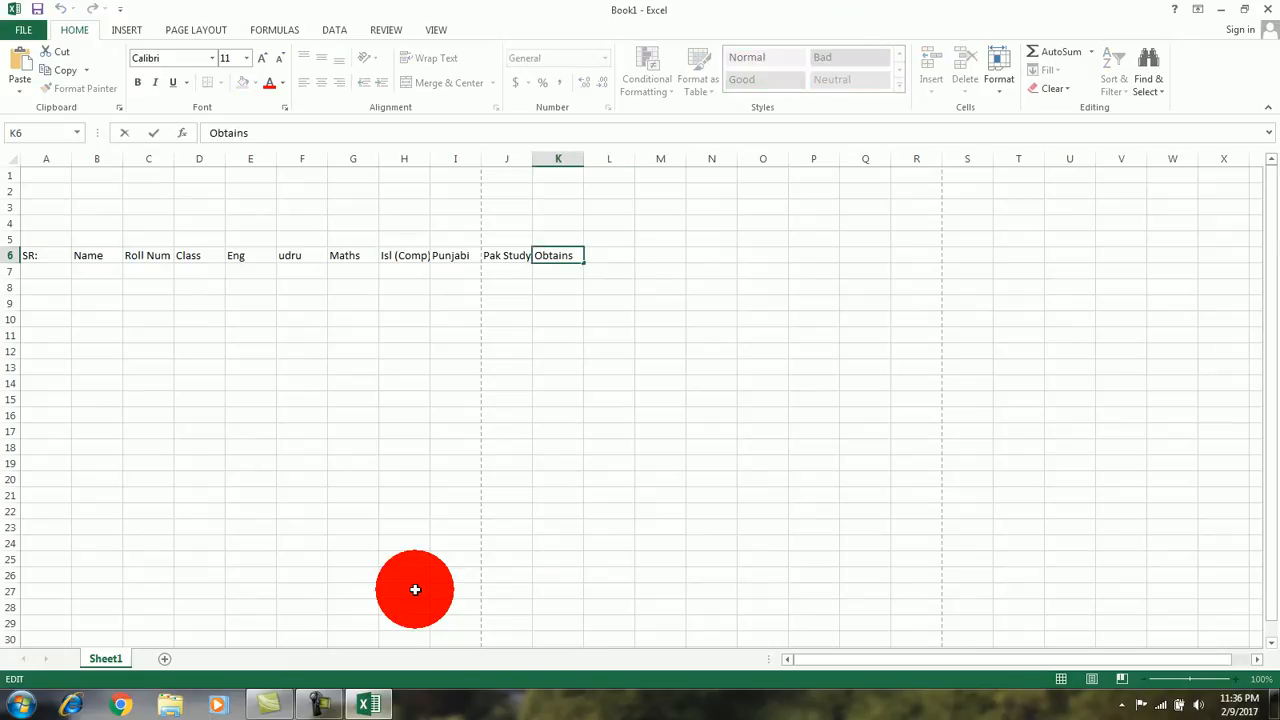
type("Marks")
key("Return")
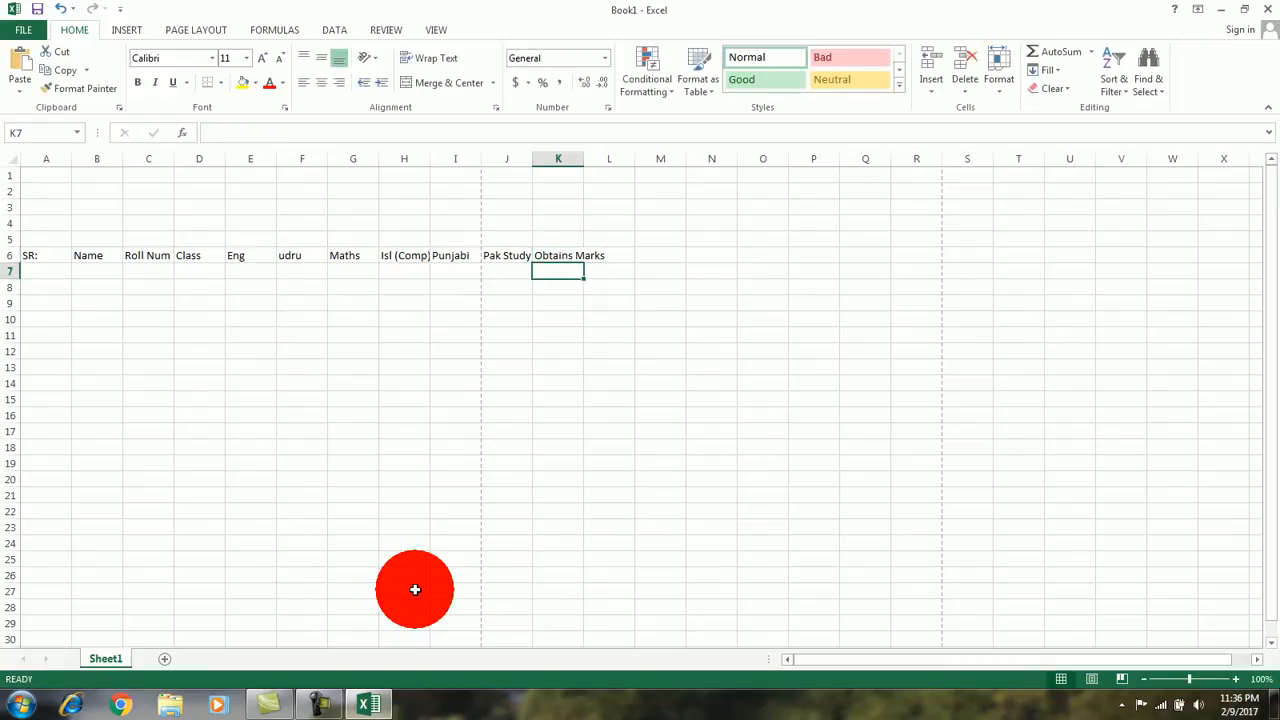
Step: Enter the heading Total Marks in cell L6
key("Up")
key("Right")
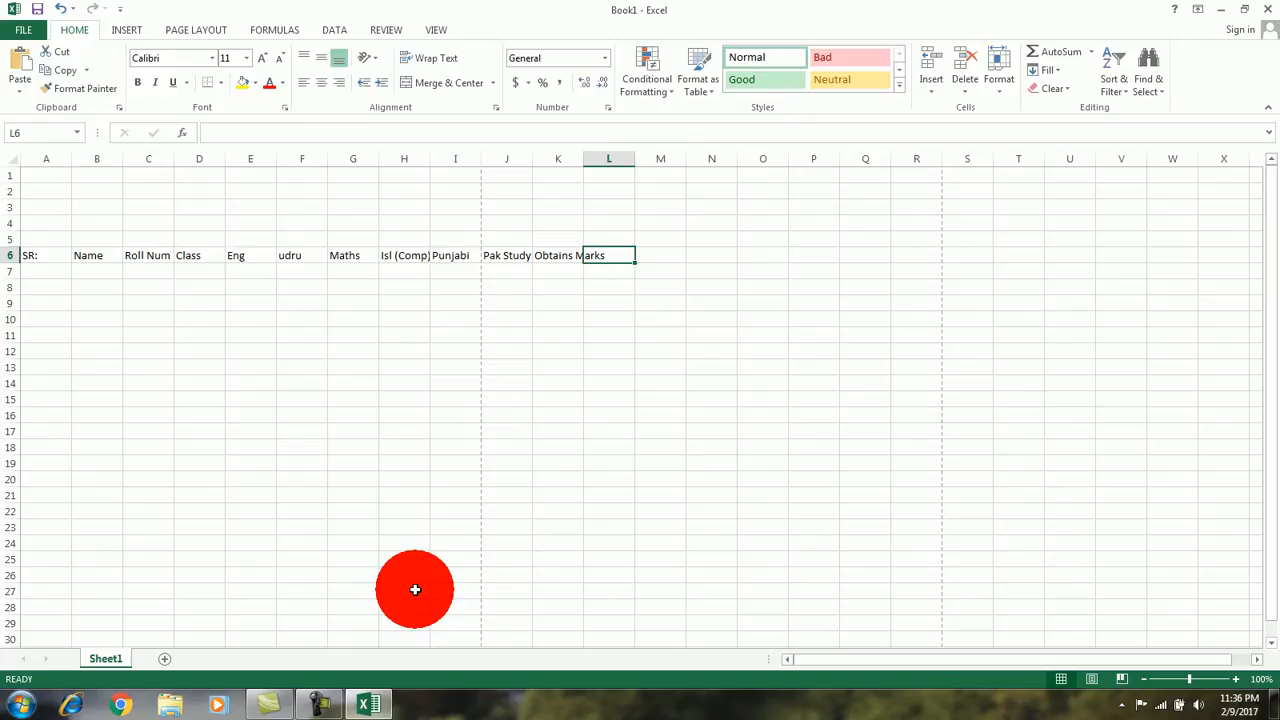
type("To")
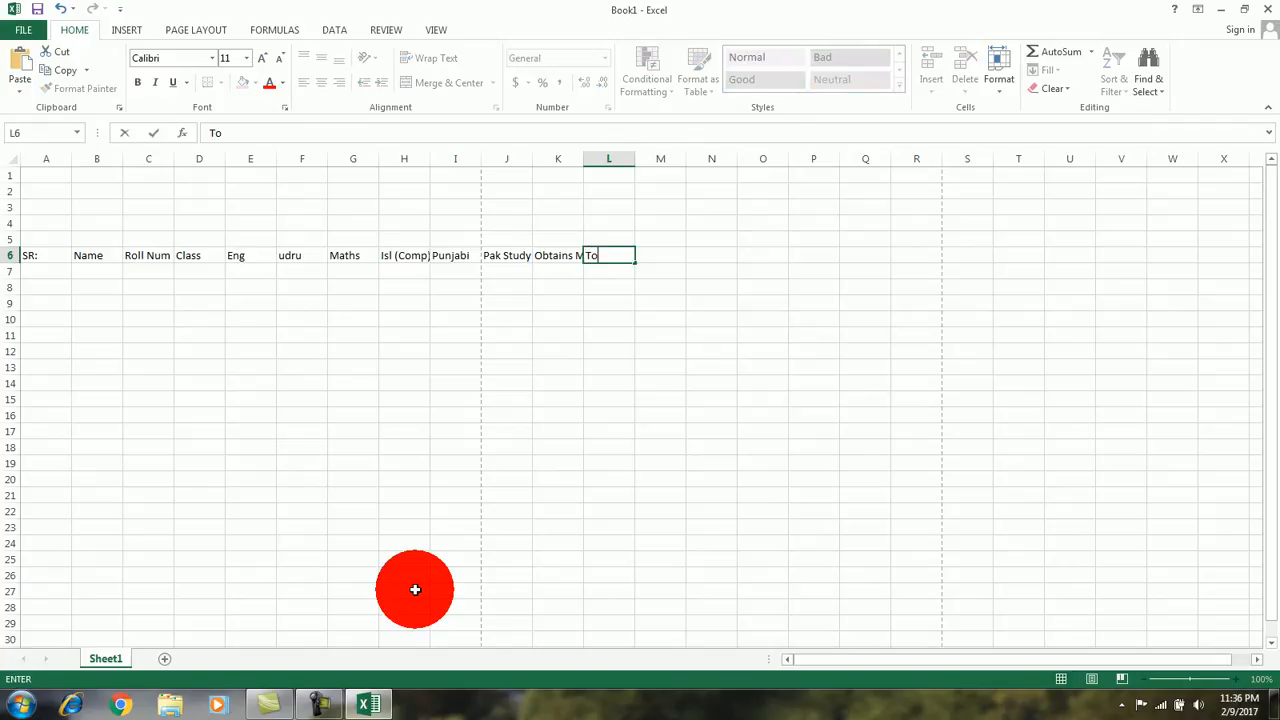
type("tal MArks")
key("Left")
key("Left")
key("Right")
key("Right")
key("Right")
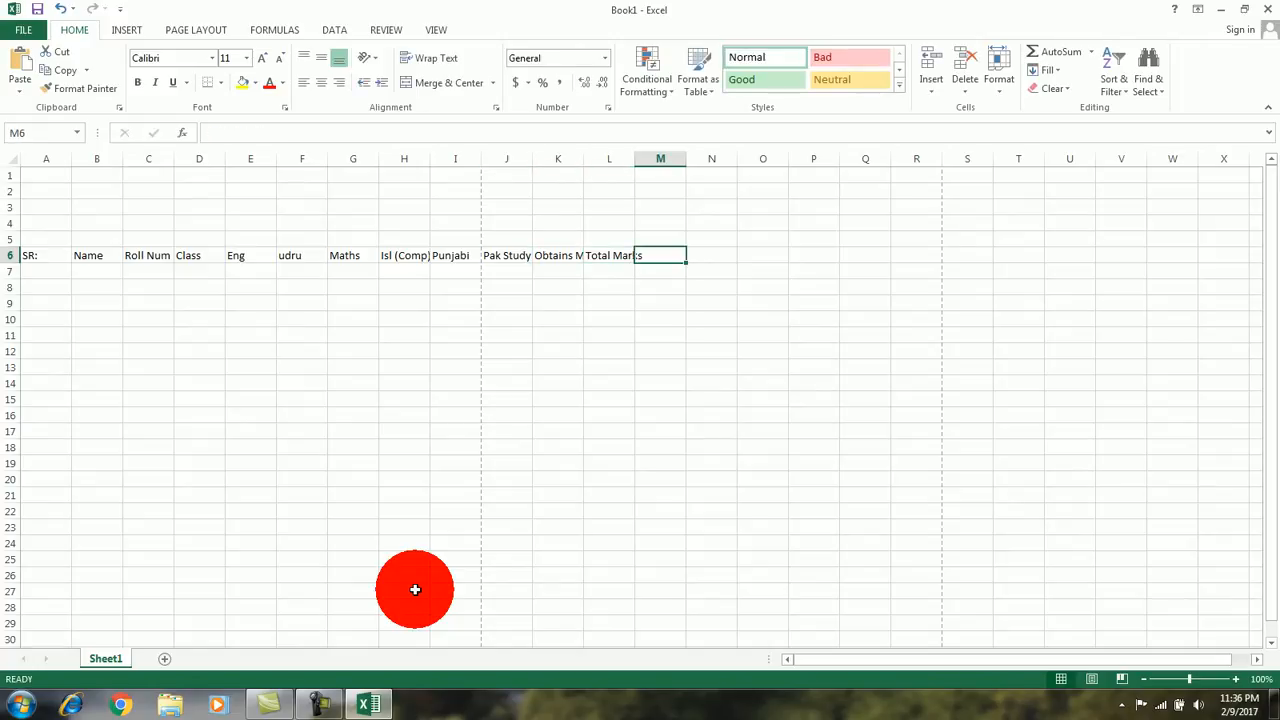
Step: Enter the headings Percentage and Remarks in cells M6 and N6
type("P")
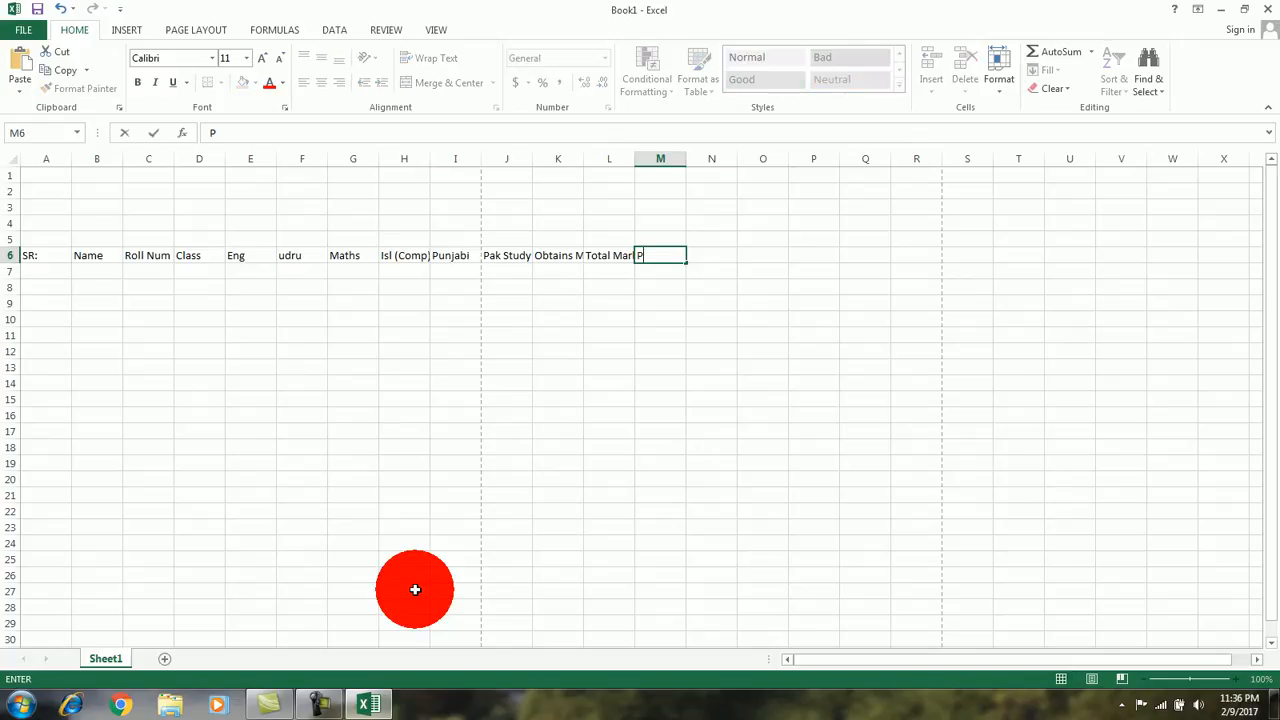
type("ercentage")
key("Tab")
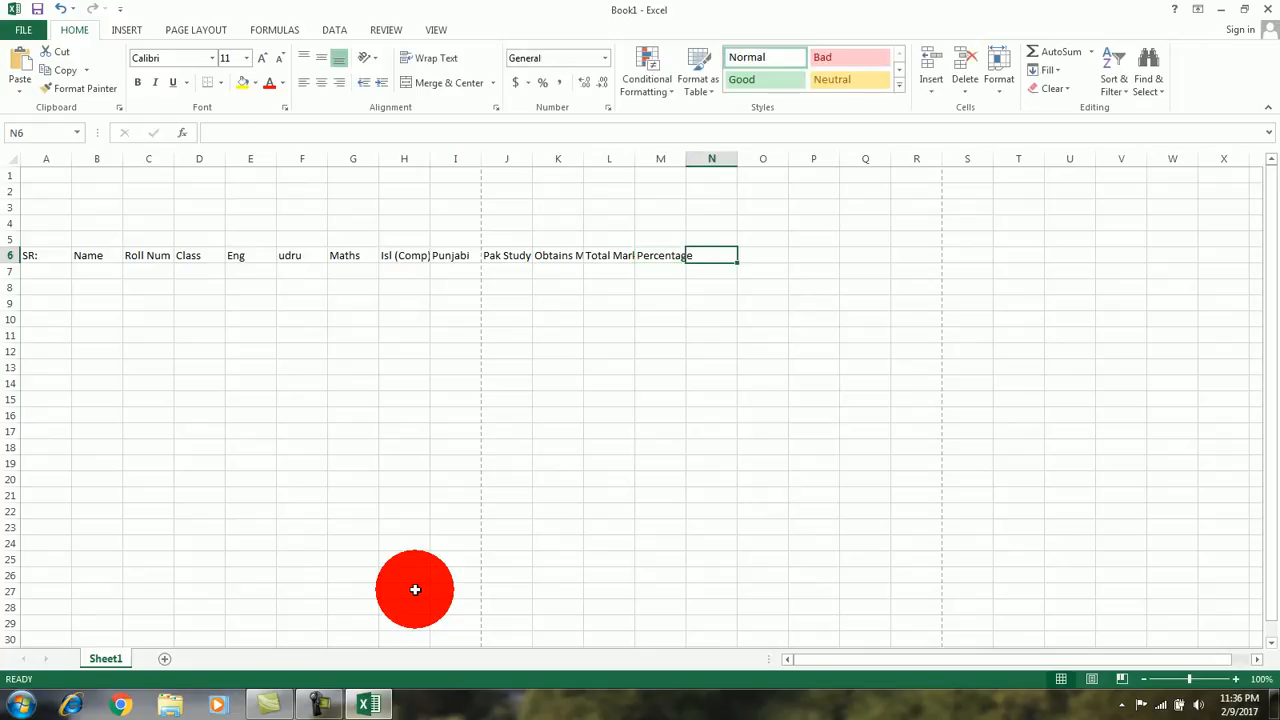
type("R")
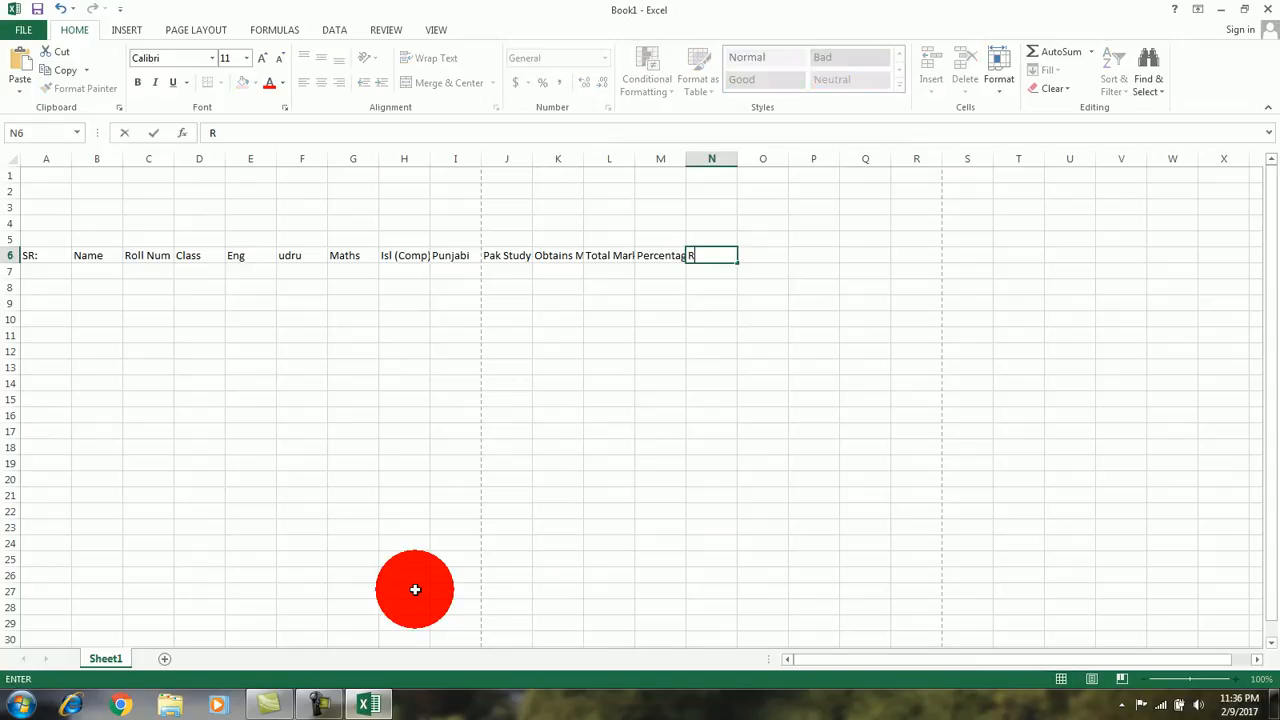
type("emarks")
key("Tab")
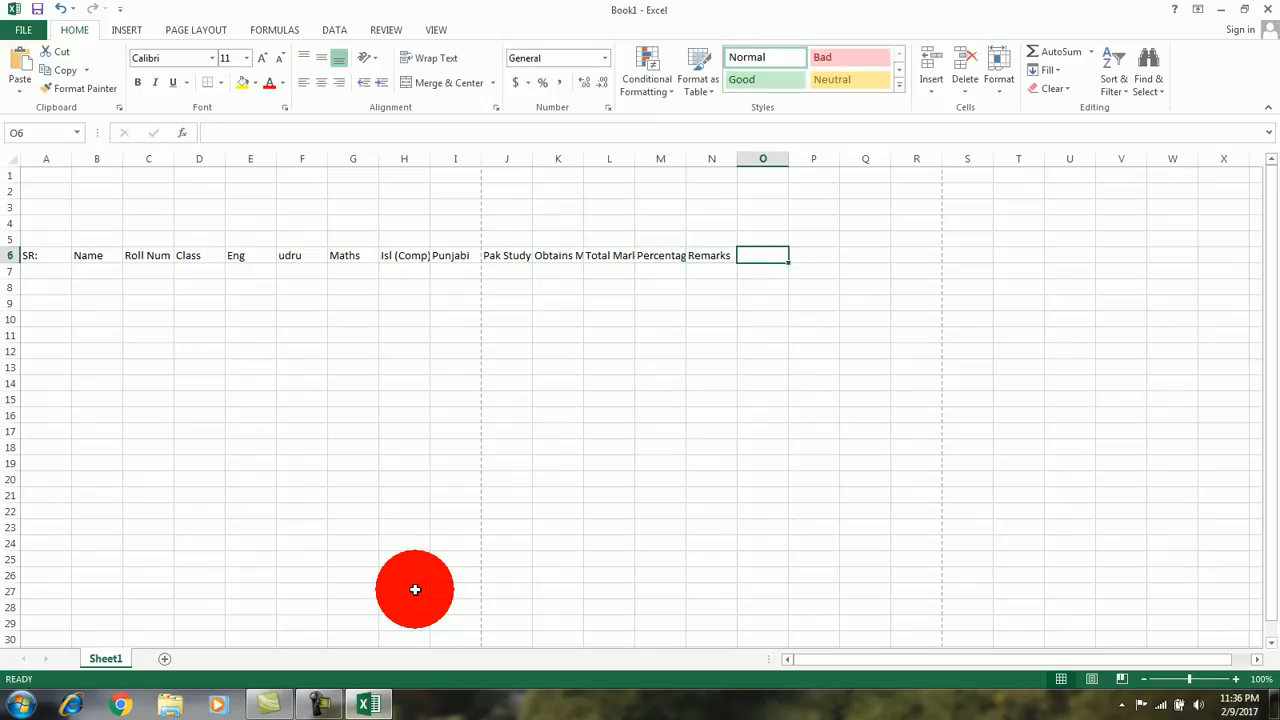
type("Grade")
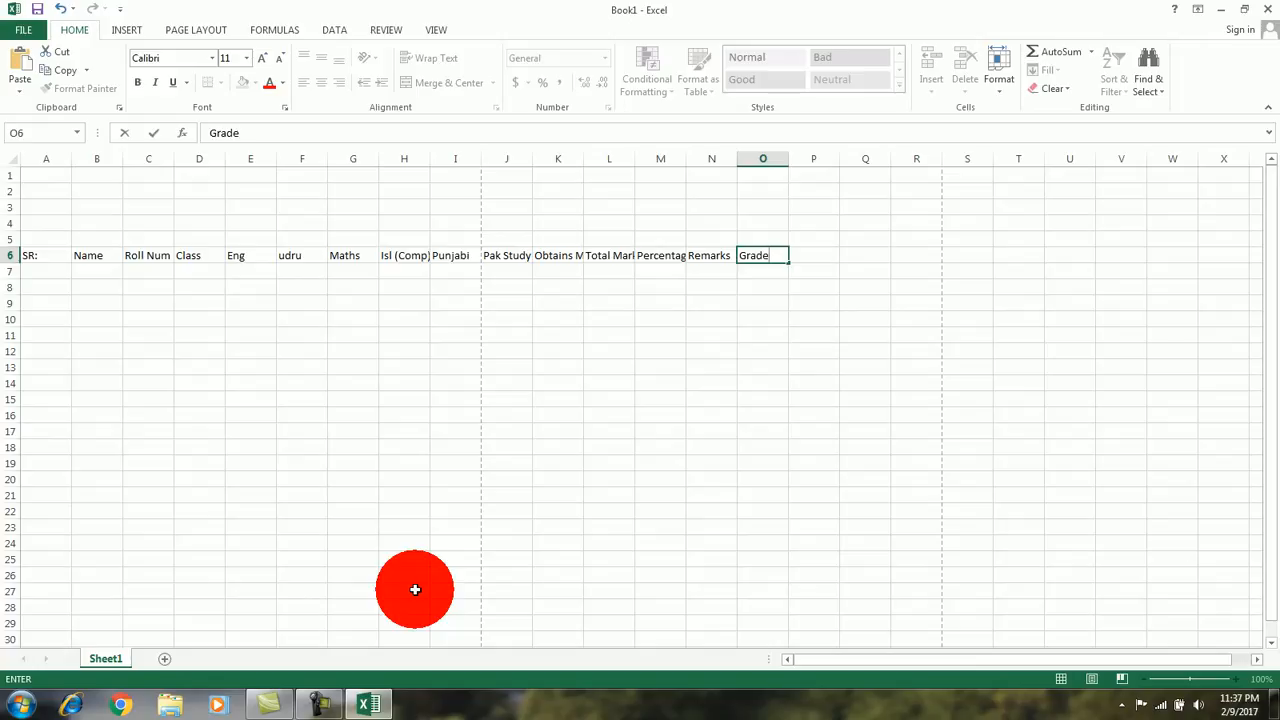
key("BackSpace")
key("BackSpace")
key("BackSpace")
key("BackSpace")
key("BackSpace")
key("Return")
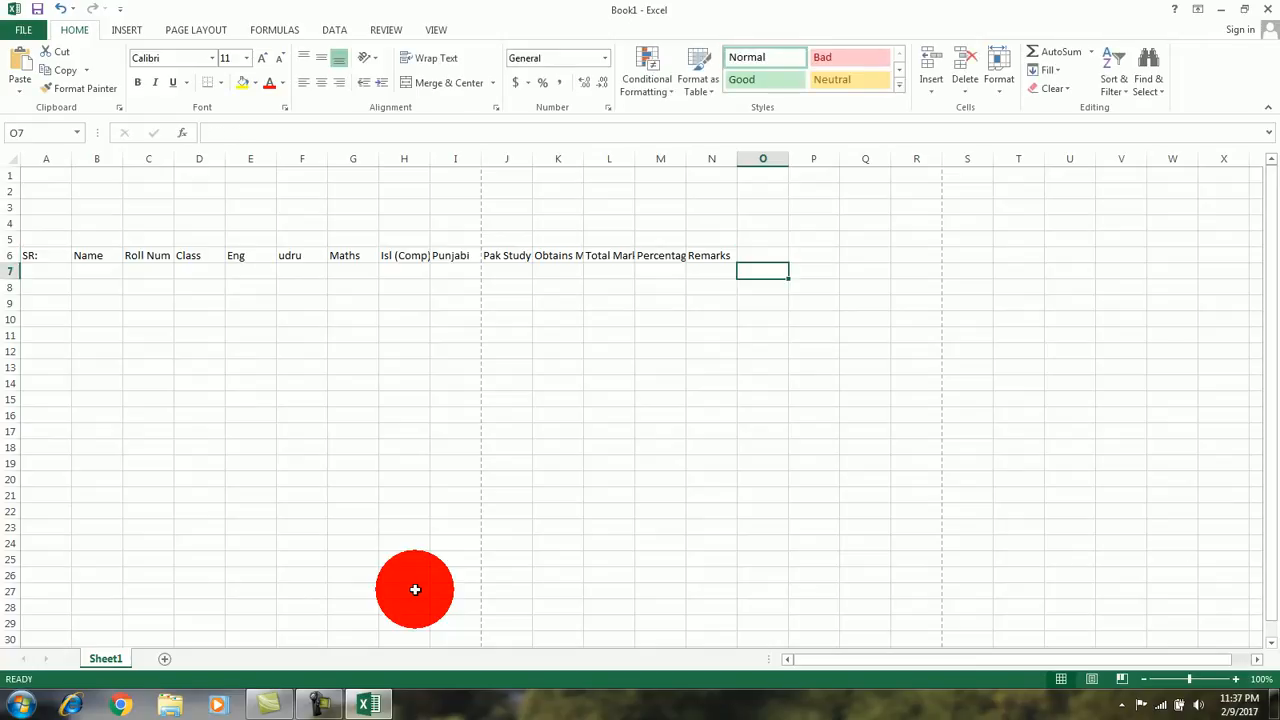
Step: Enter the first serial number, 1, in cell A7 under the SR: heading
key("Left")
key("Left")
key("Left")
key("Left")
key("Left")
key("Left")
key("Left")
key("Left")
key("Left")
key("Left")
key("Left")
key("Left")
key("Left")
key("Left")
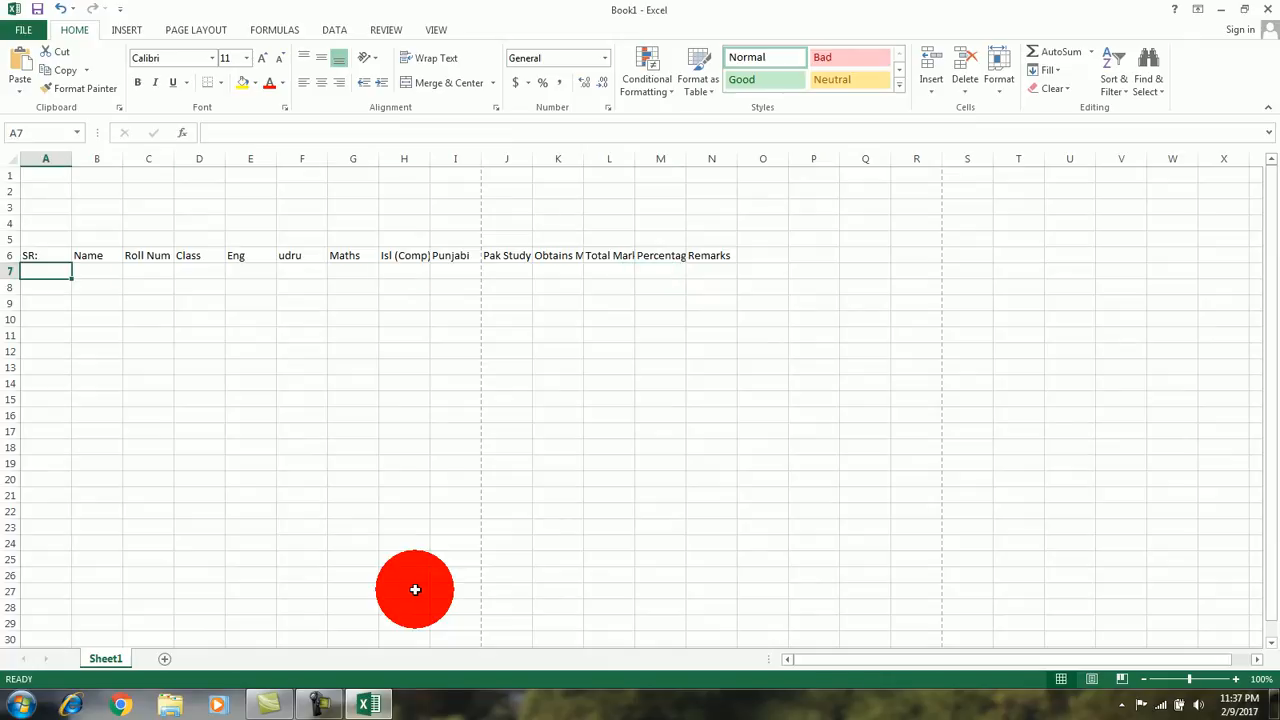
left_click(44, 255)
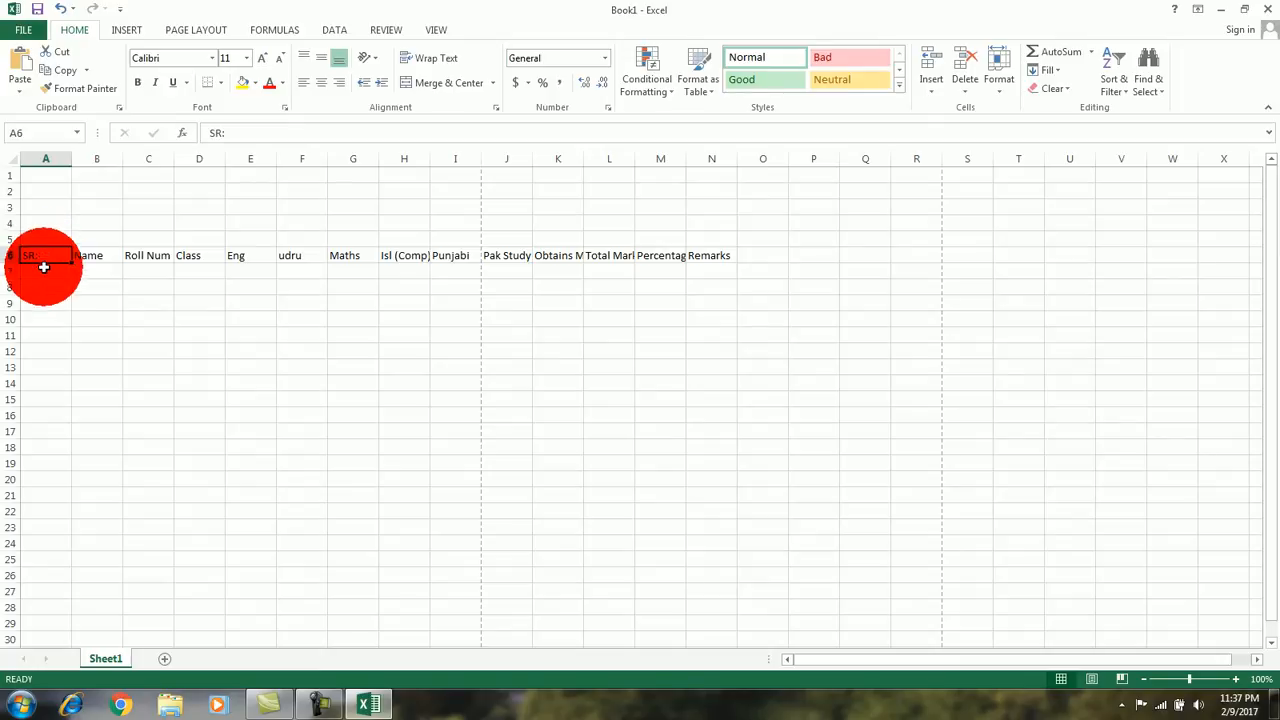
left_click(44, 271)
type("1")
key("Return")
Step: Fill the serial numbers down from A7 as a series up to 10 in cell A16
left_click(62, 272)
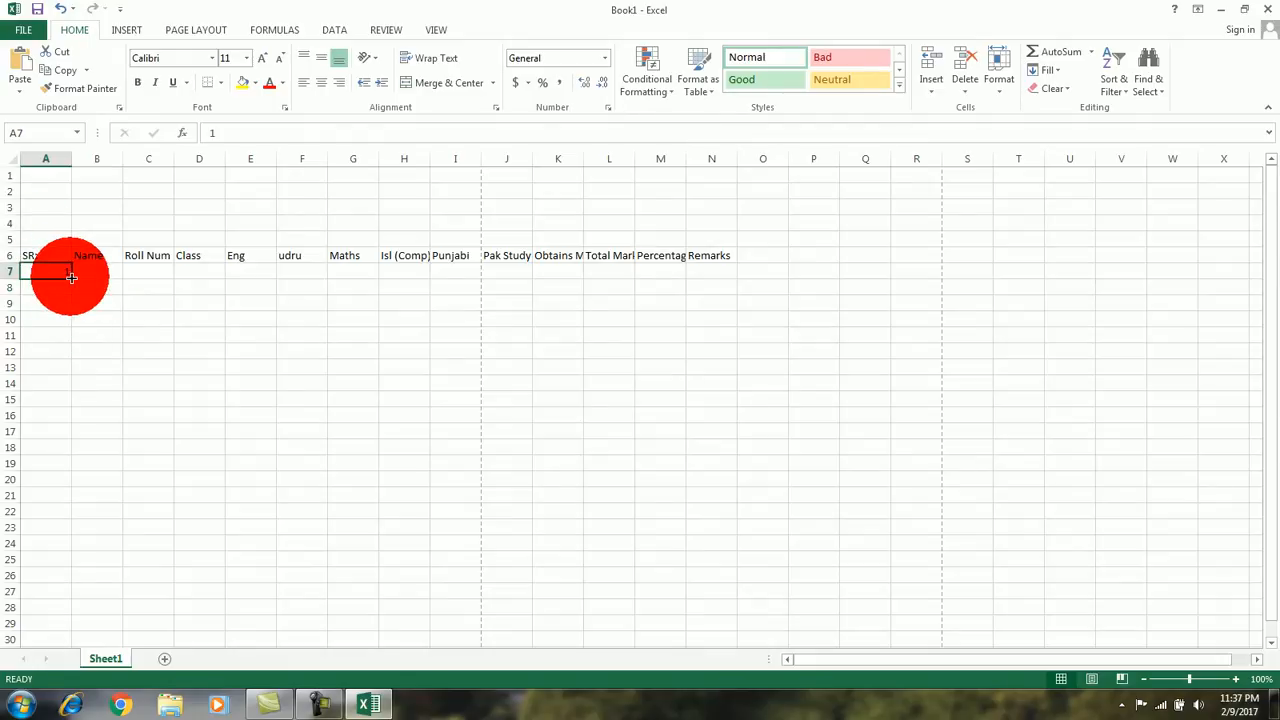
scroll(70, 277, "down", 6)
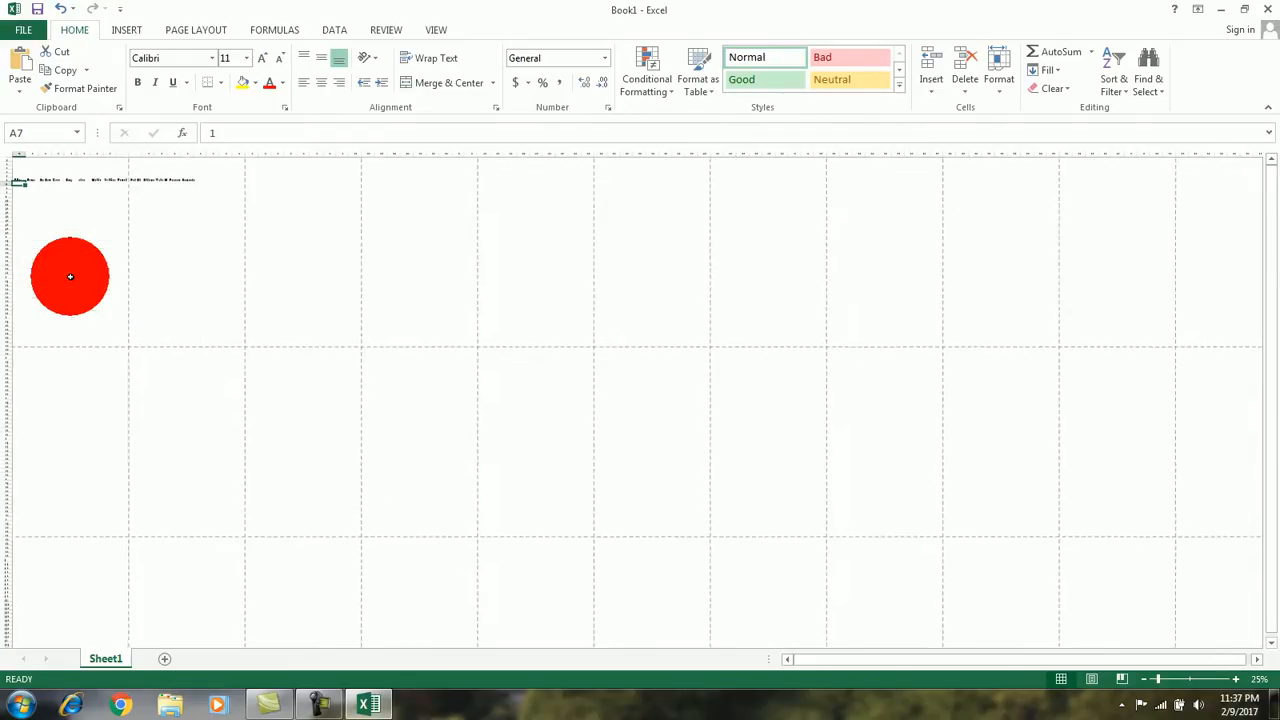
scroll(70, 277, "up", 5)
scroll(70, 277, "up", 1)
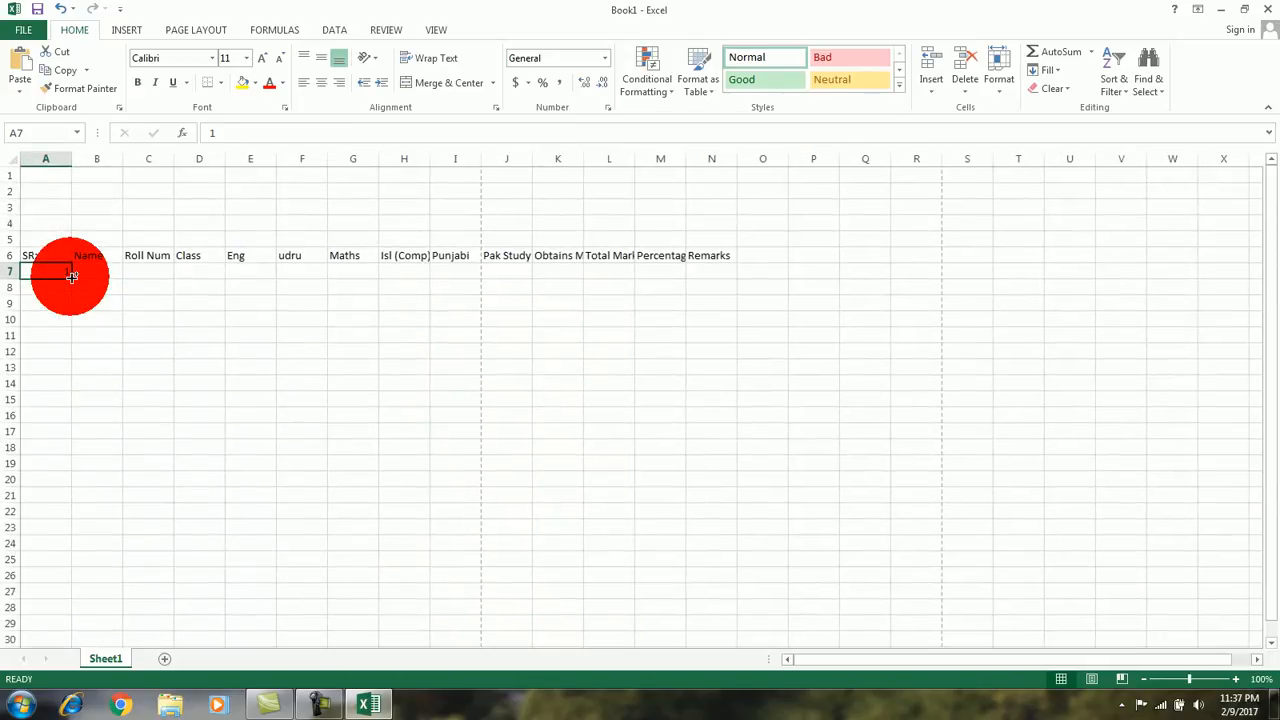
left_click_drag(71, 276, 72, 425)
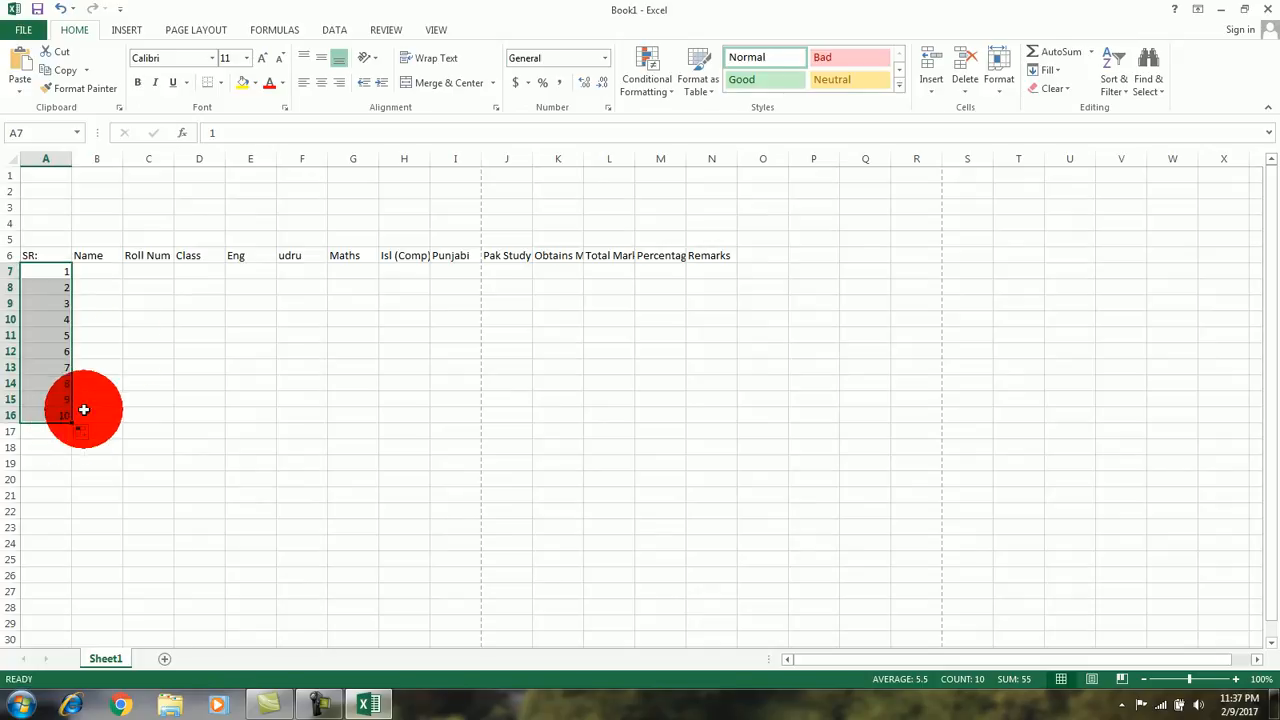
left_click(100, 271)
Step: Apply all borders and a thick box border to the table range A6:N16
left_click_drag(45, 251, 705, 418)
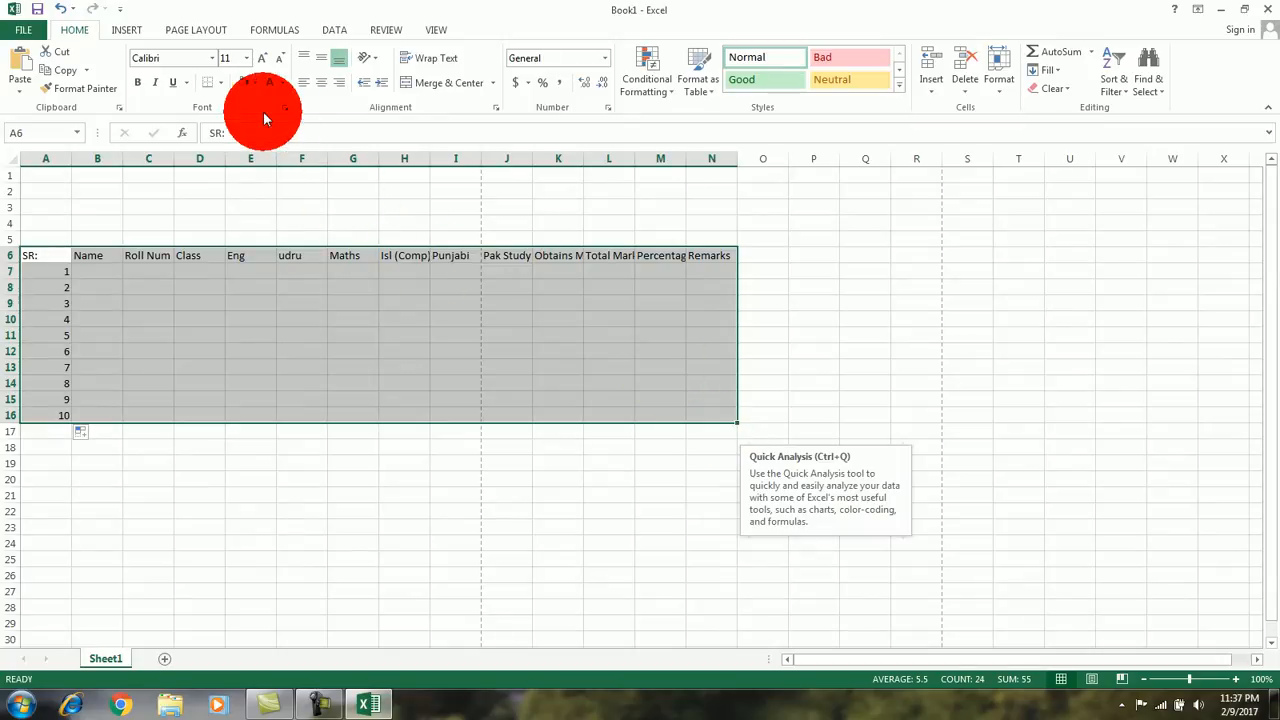
left_click(220, 84)
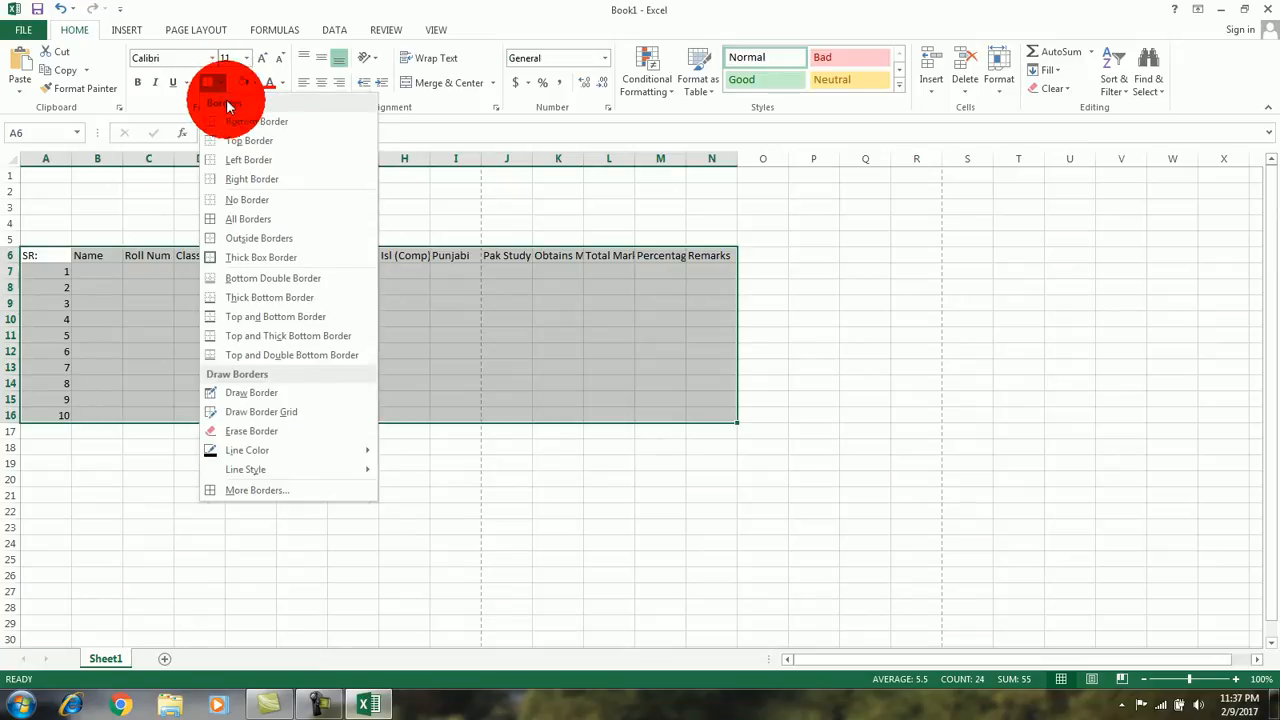
left_click(249, 210)
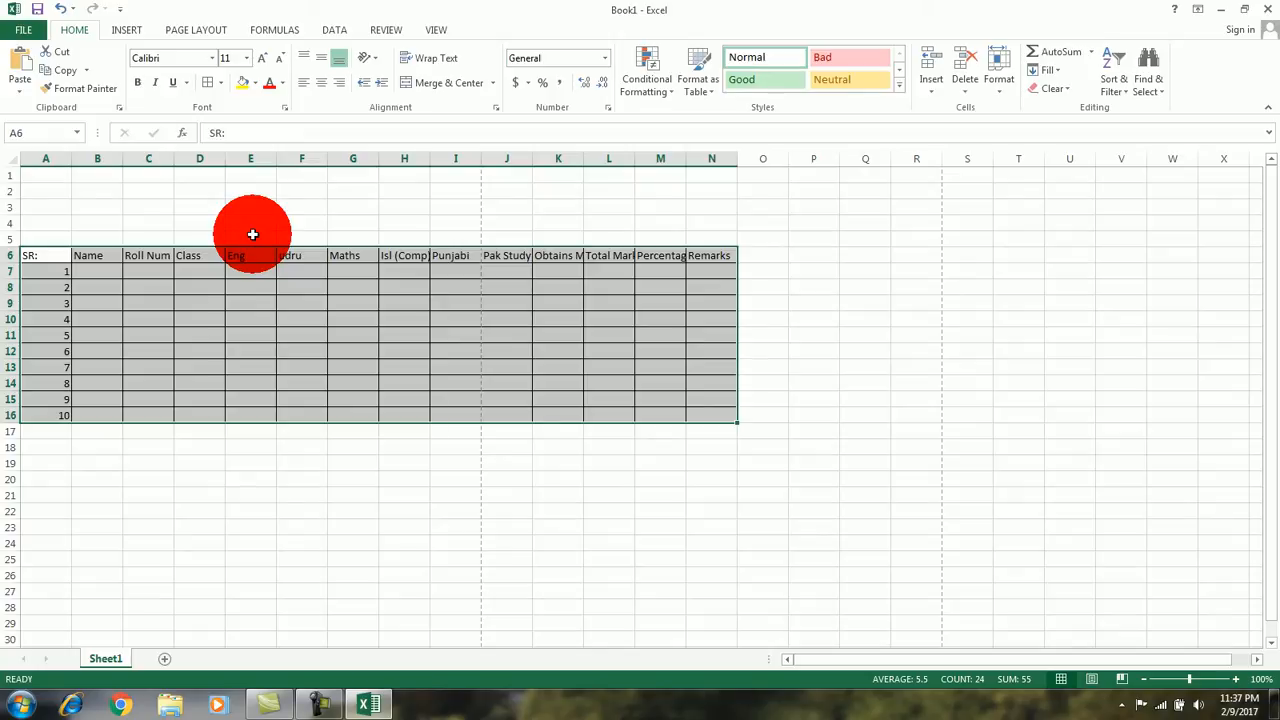
left_click(221, 86)
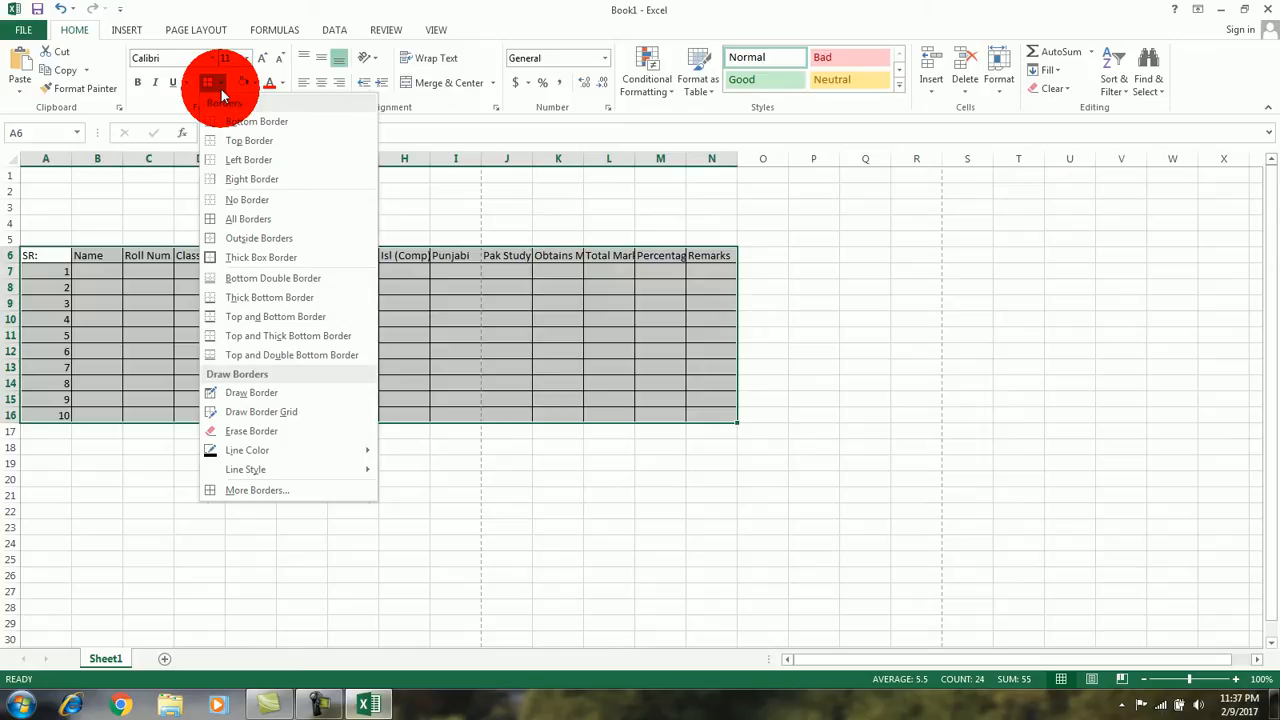
left_click(257, 257)
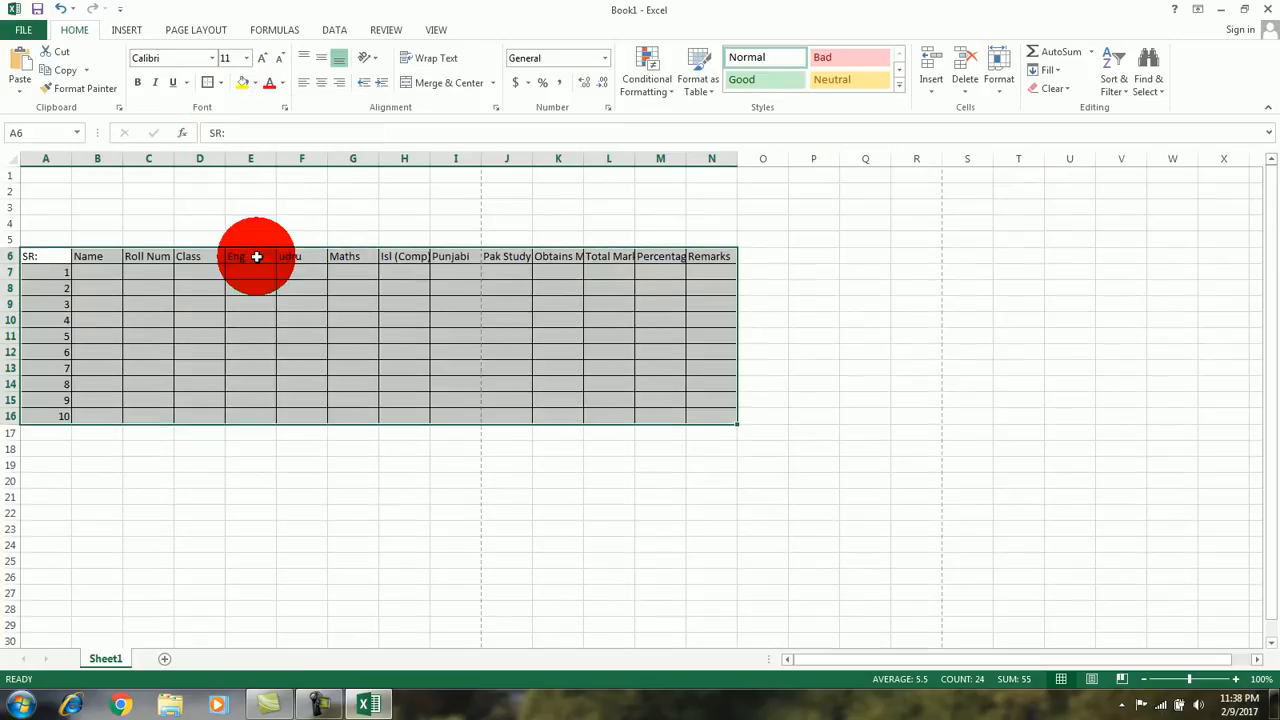
left_click(360, 430)
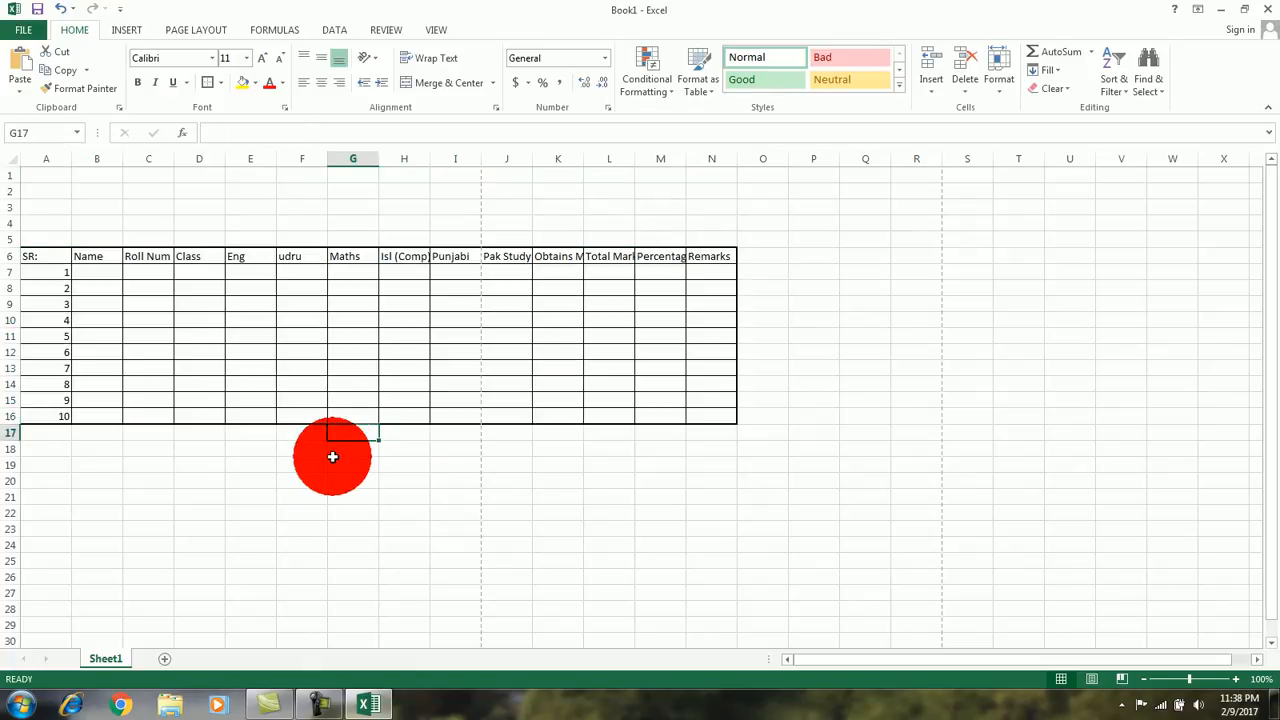
left_click(312, 428)
left_click(352, 428)
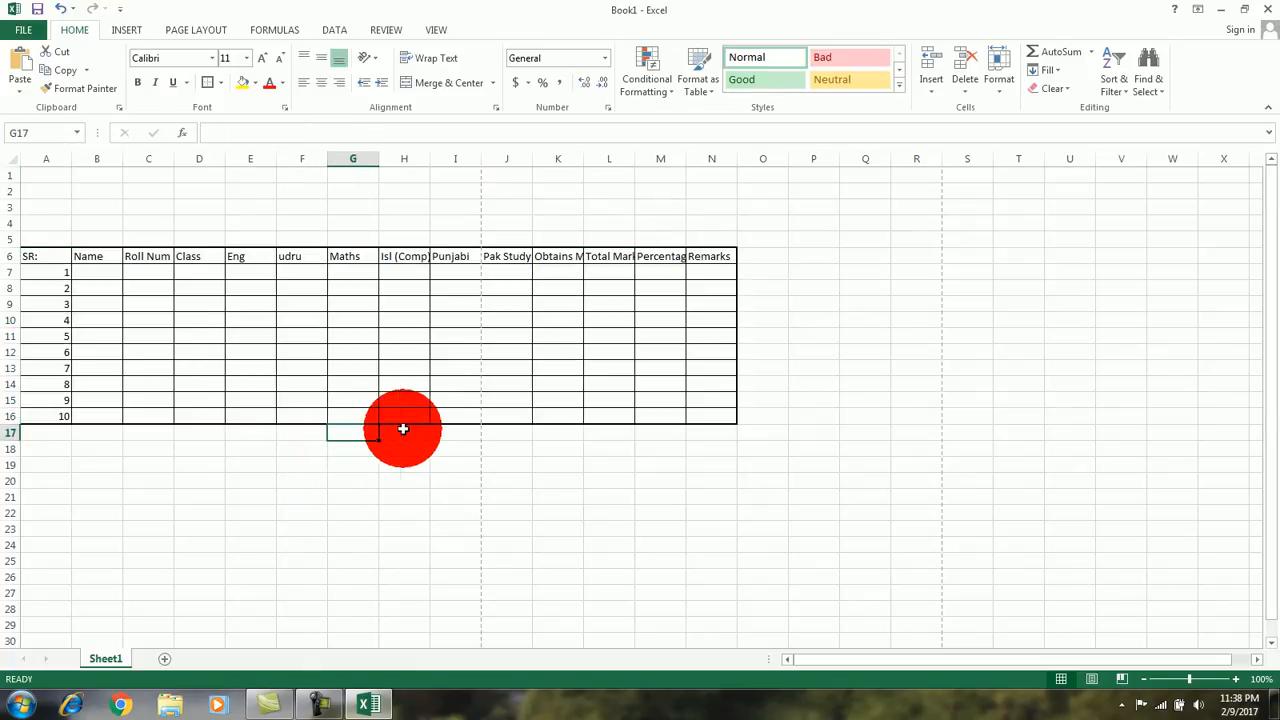
left_click(402, 428)
left_click(556, 384)
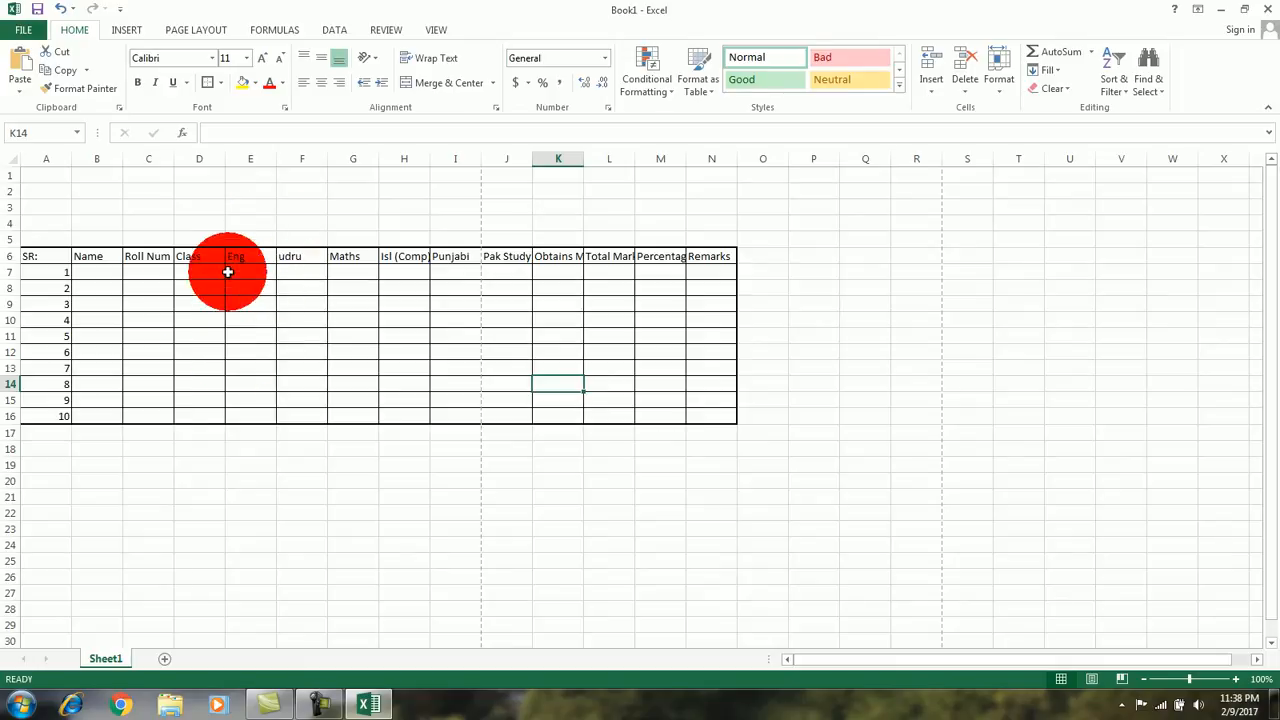
left_click(257, 323)
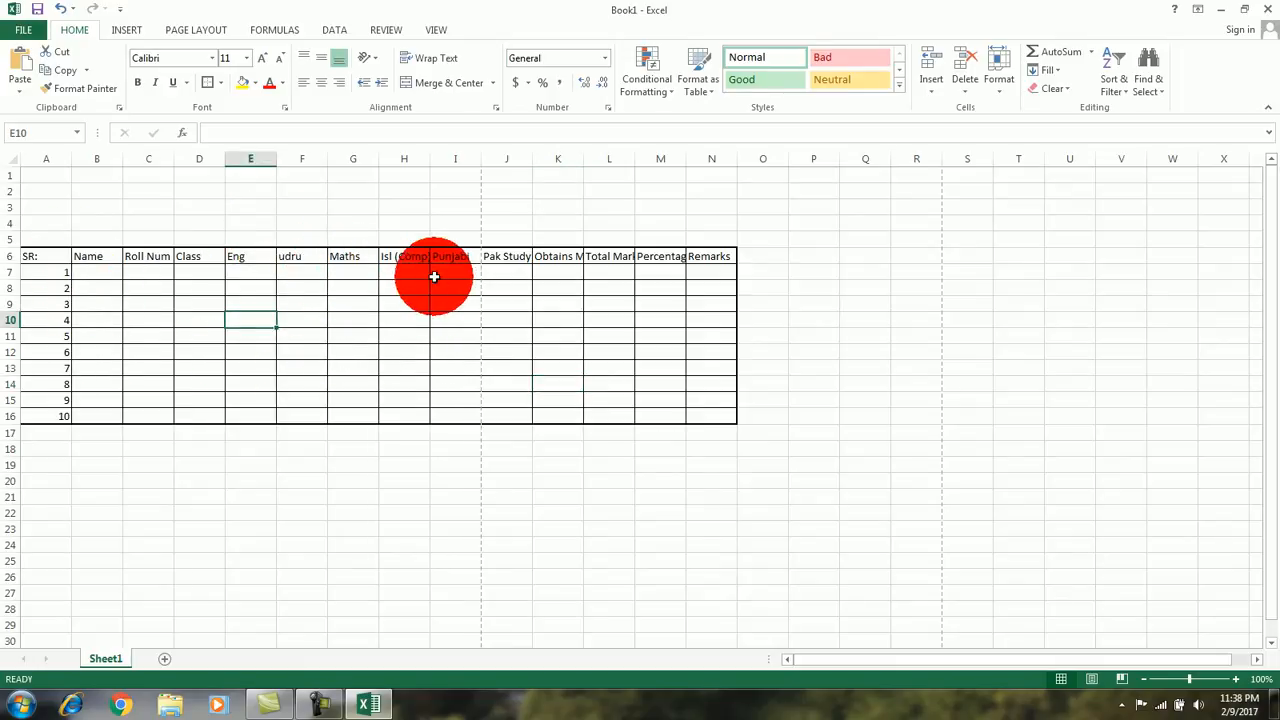
Step: AutoFit the widths of columns K and L to the Obtains Marks and Total Marks headings
left_click(578, 258)
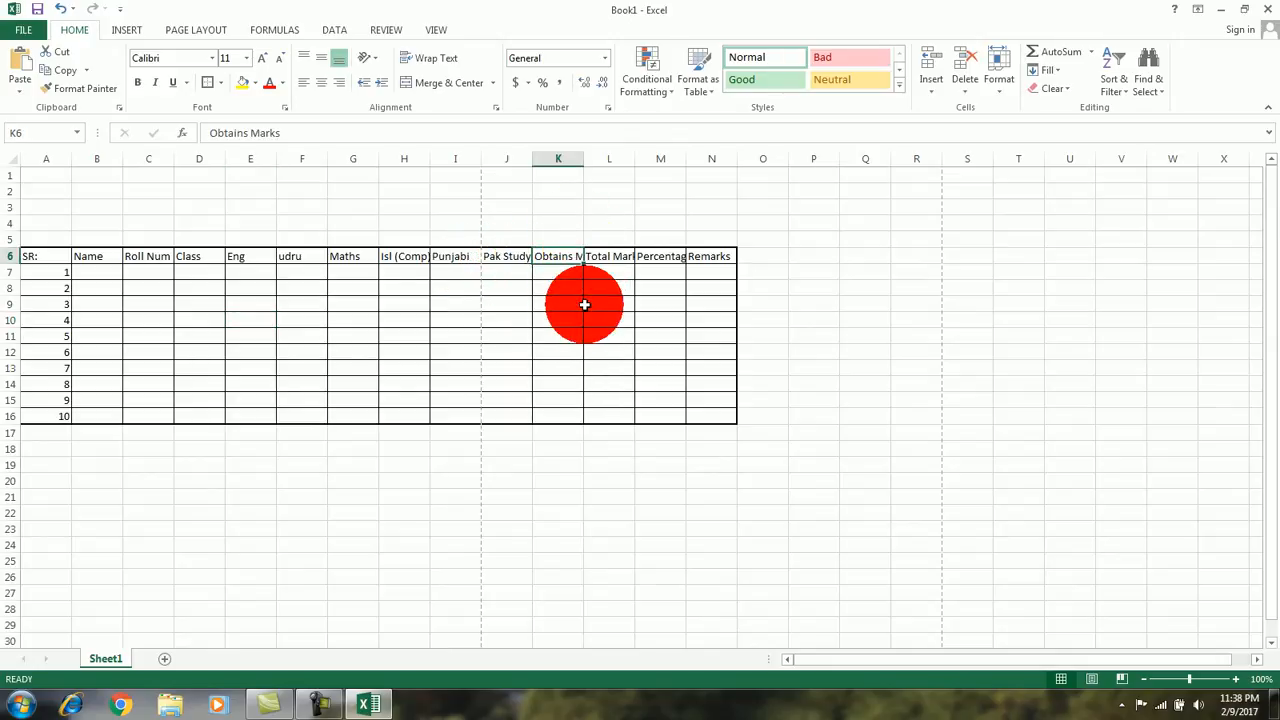
double_click(583, 164)
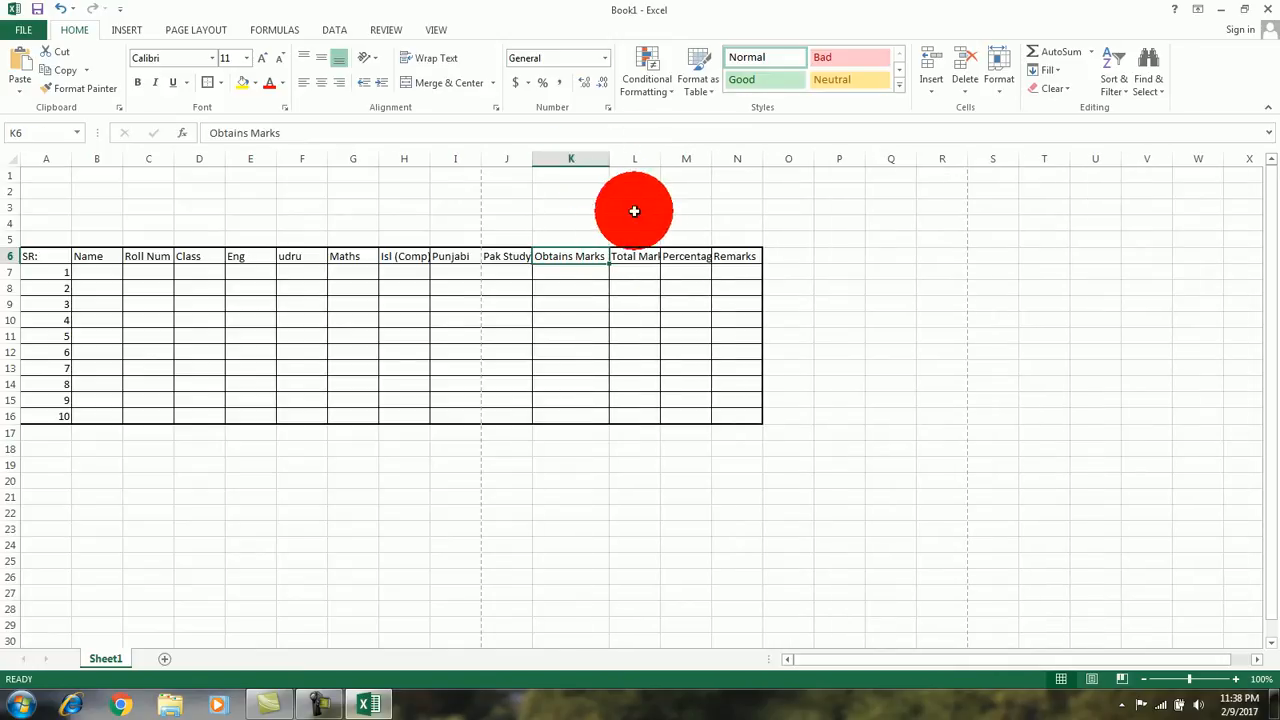
double_click(660, 162)
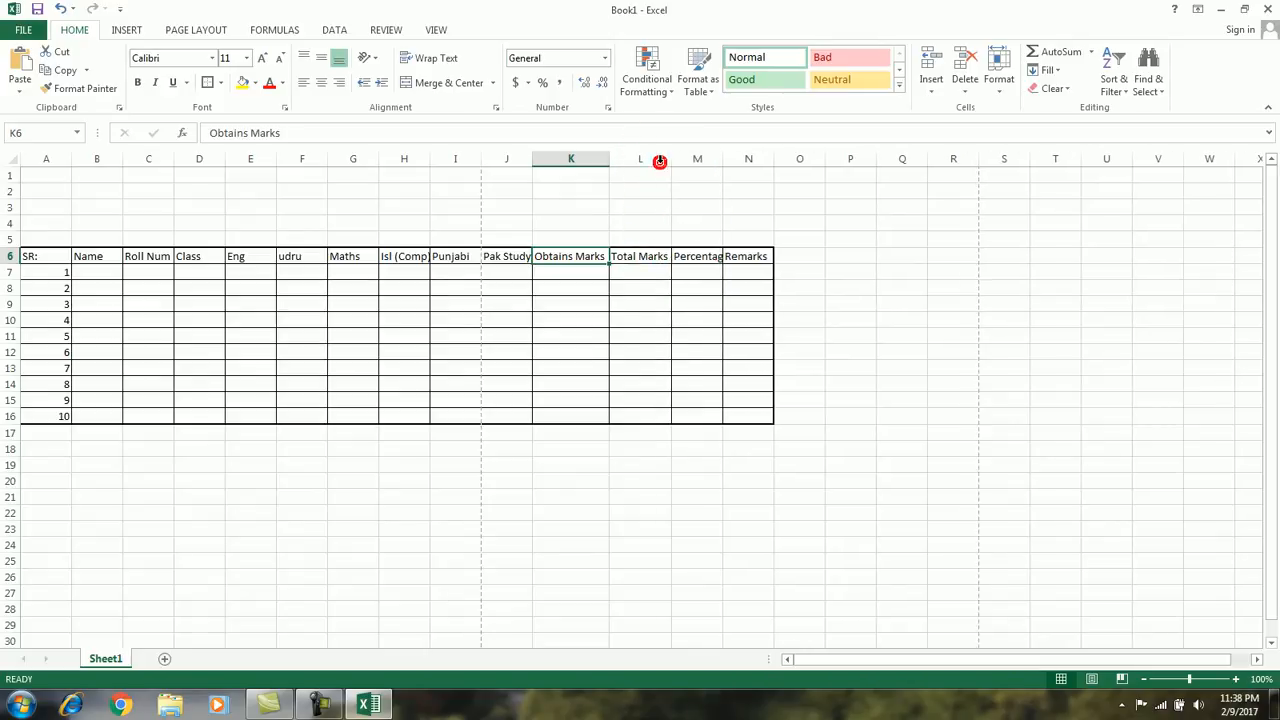
Step: AutoFit the widths of columns M, J and H to the Percentage, Pak Study and Isl (Comp) headings
double_click(723, 162)
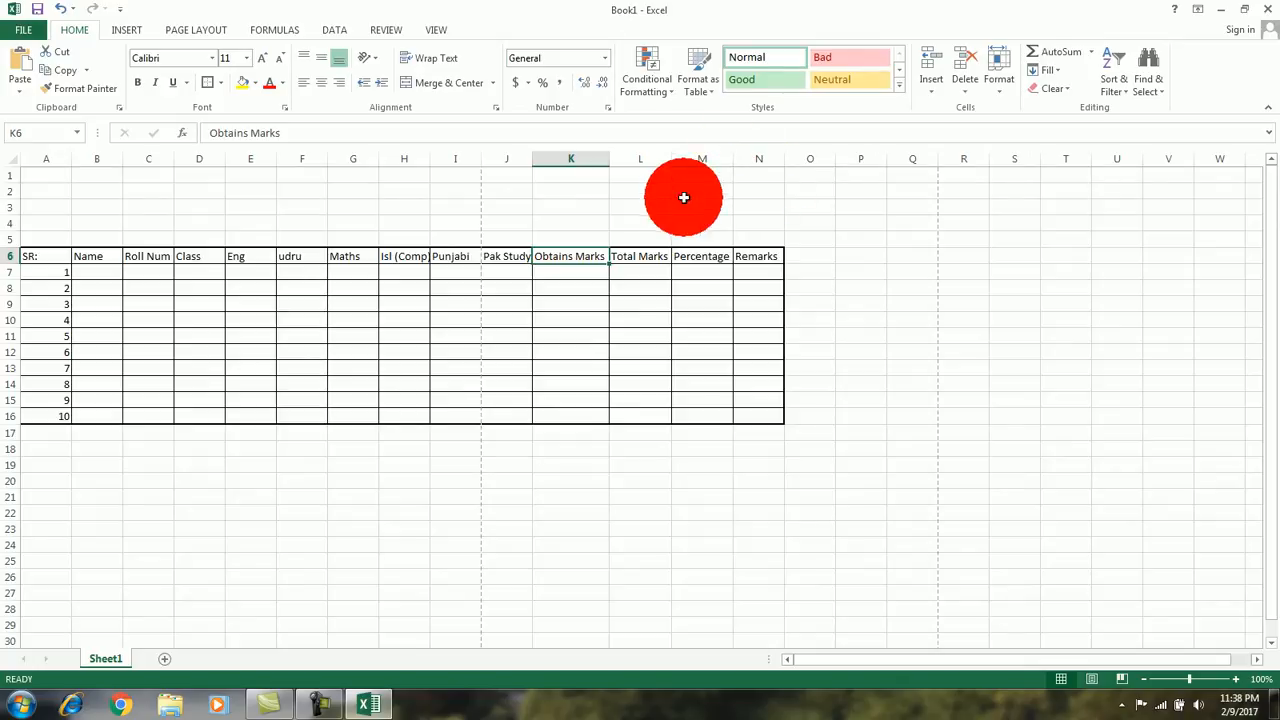
double_click(533, 161)
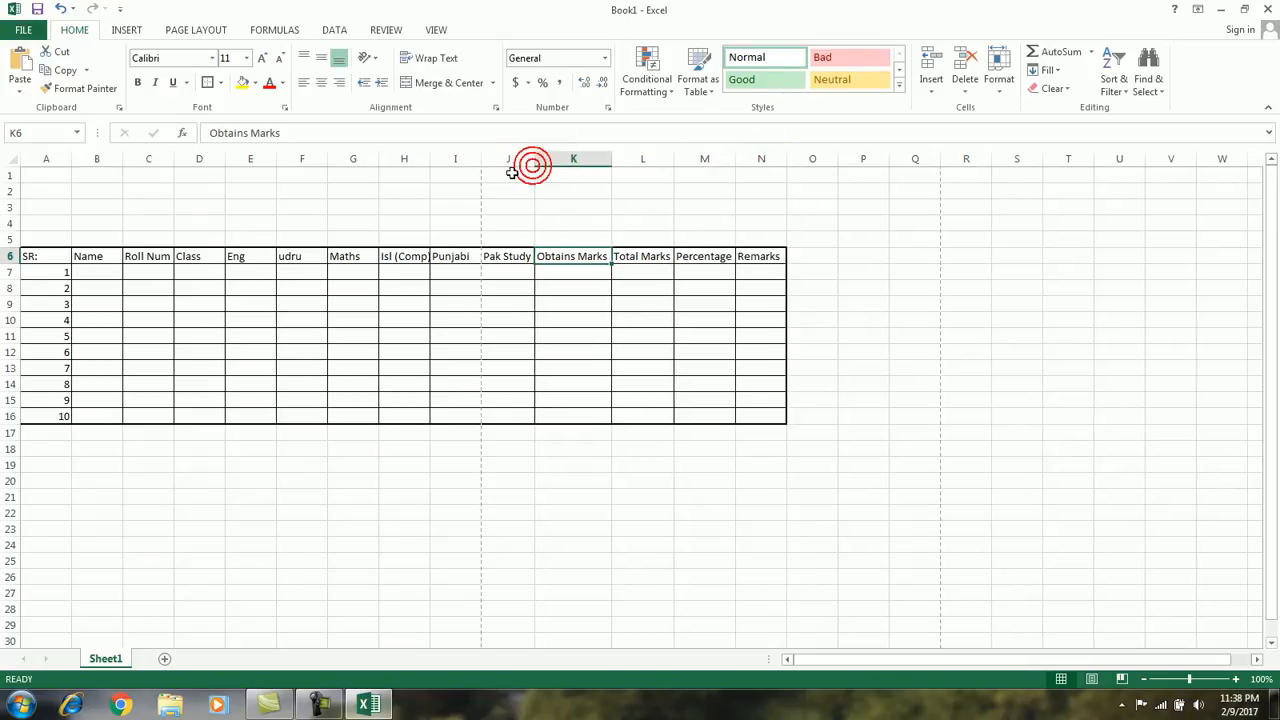
double_click(429, 162)
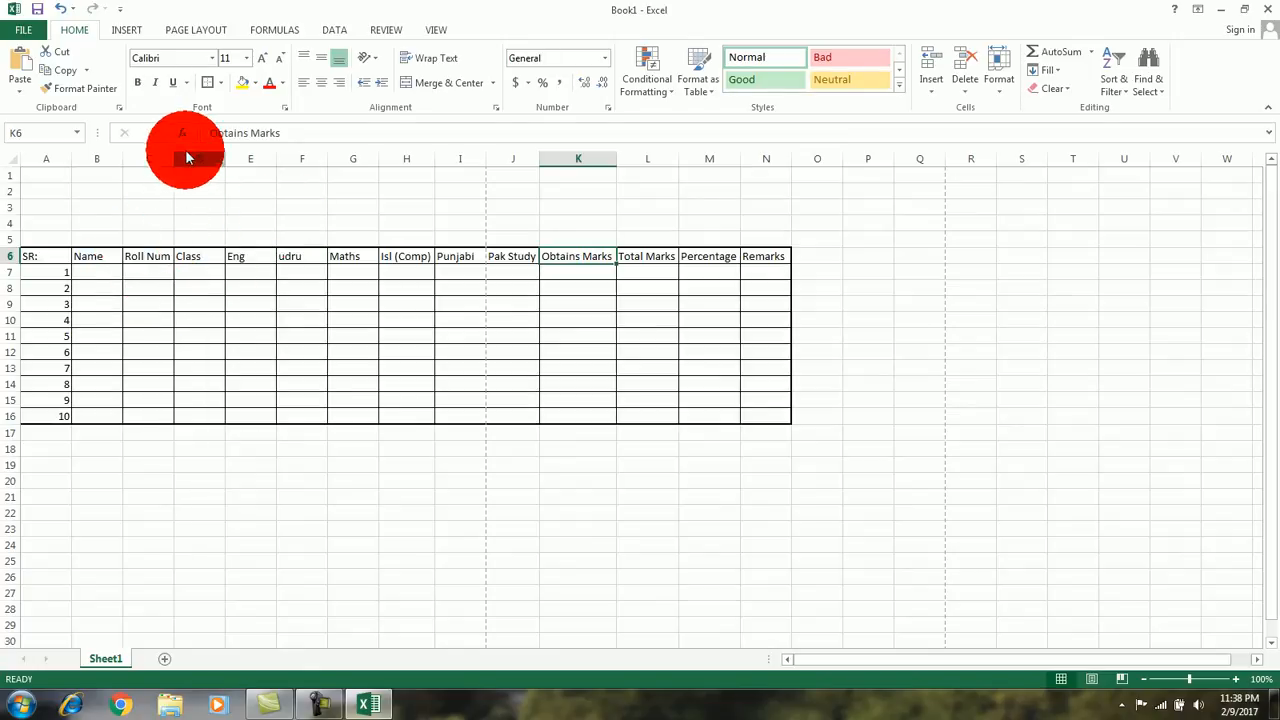
Step: Enter the first two students' names in cells B7 and B8 under the Name heading
left_click(105, 270)
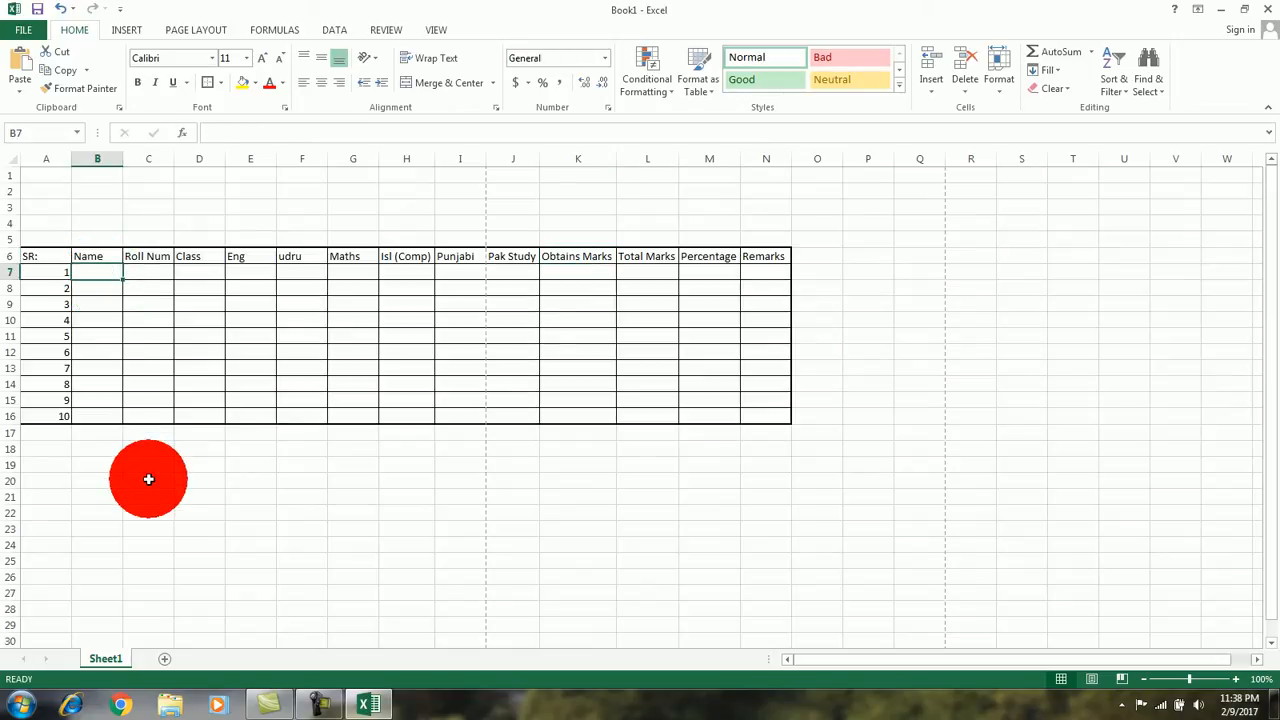
type("Ali")
key("Return")
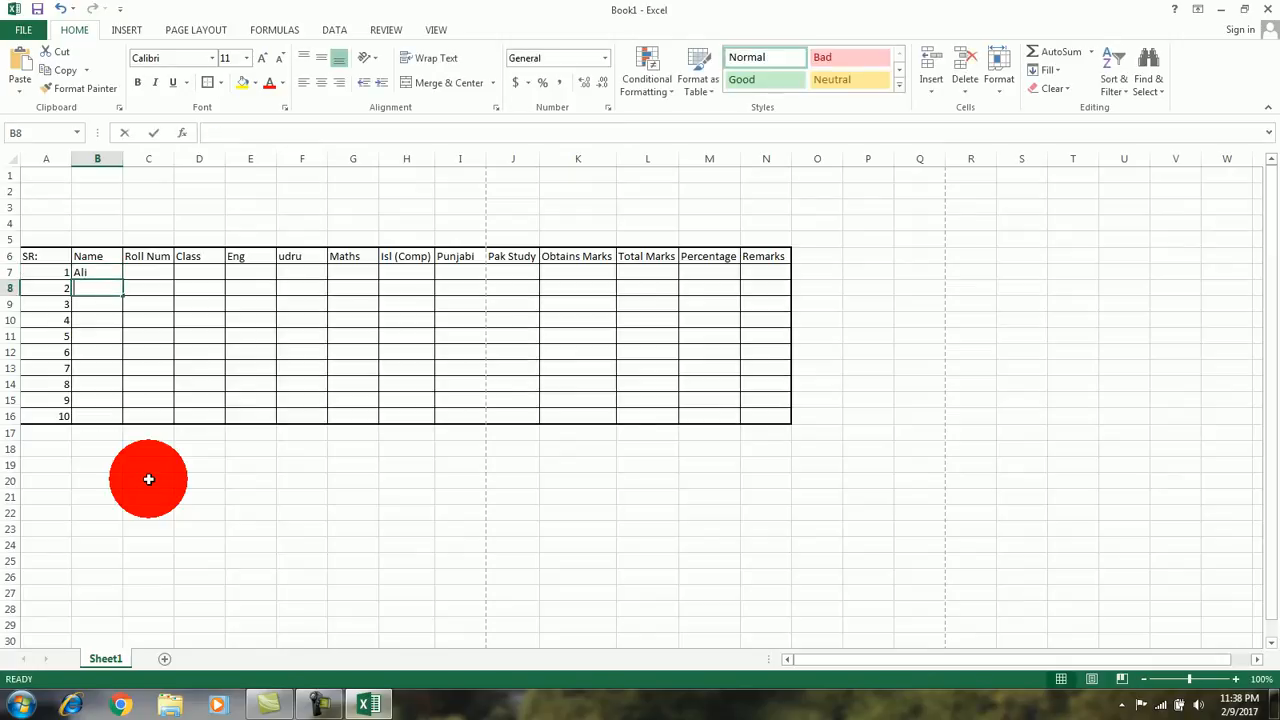
type("Raza")
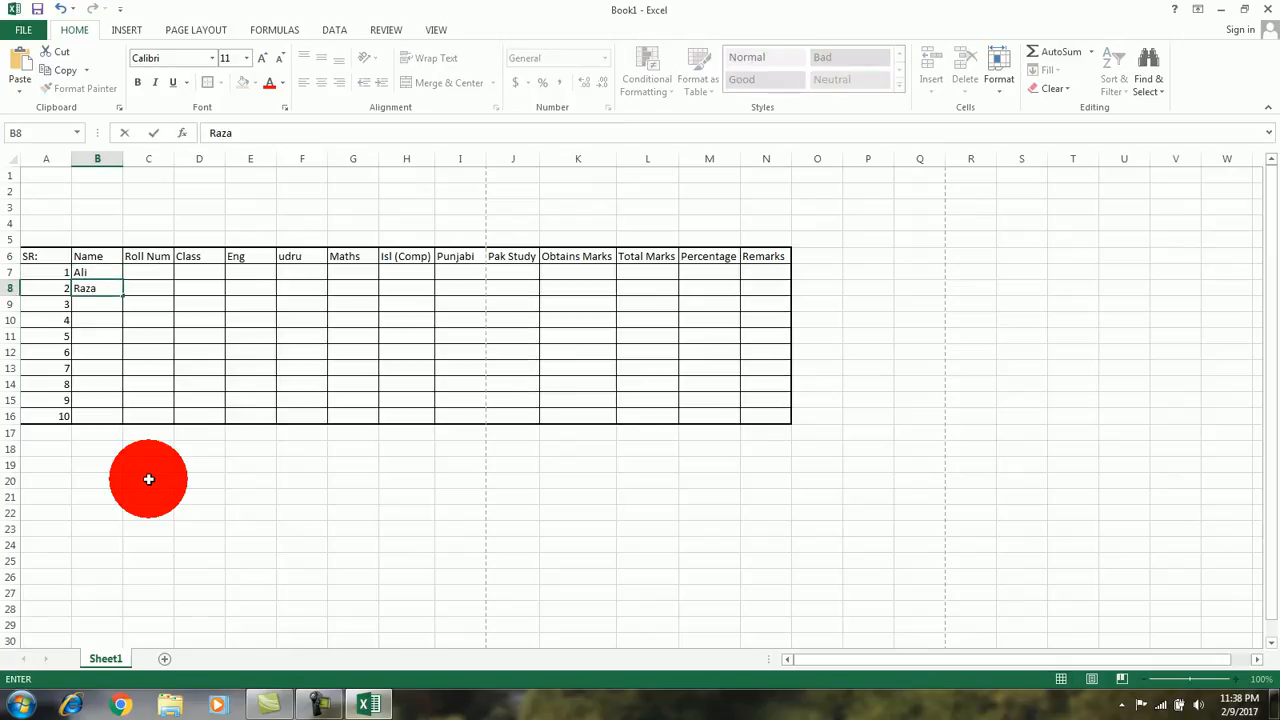
key("Return")
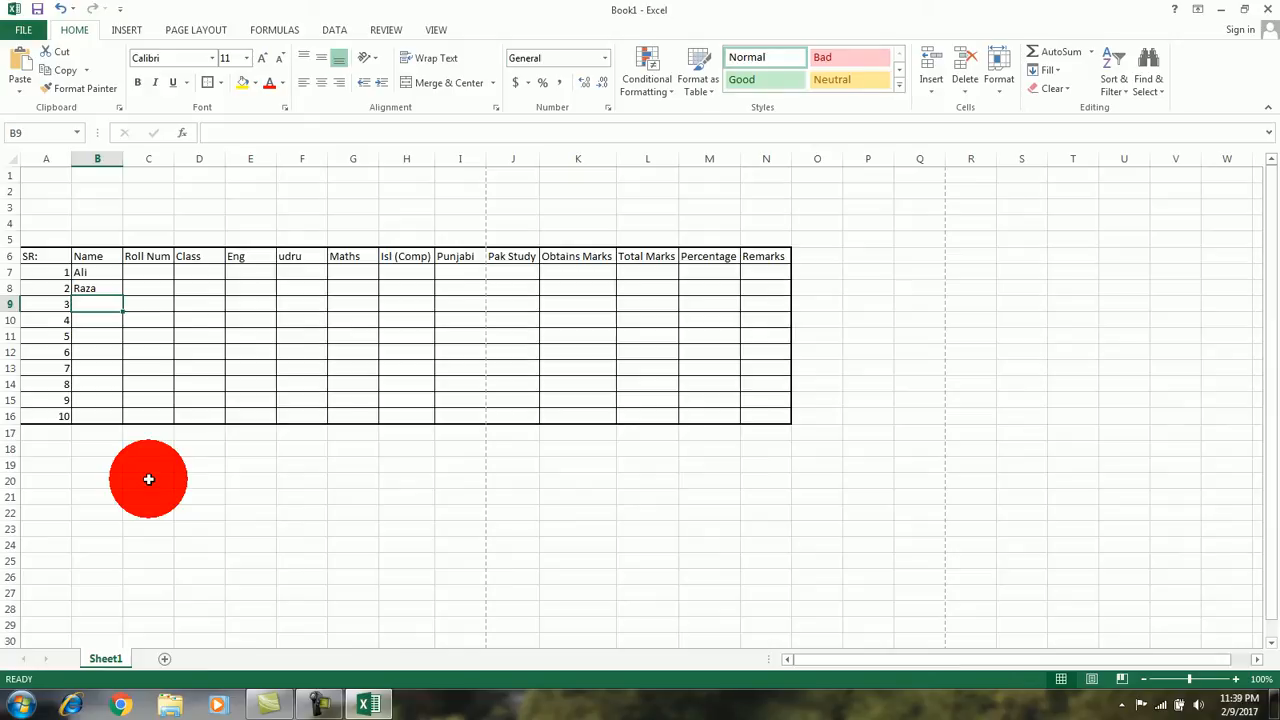
Step: Fill the remaining Name cells with placeholders, *** in B9 to B14 and **** in B15 and B16
type("**")
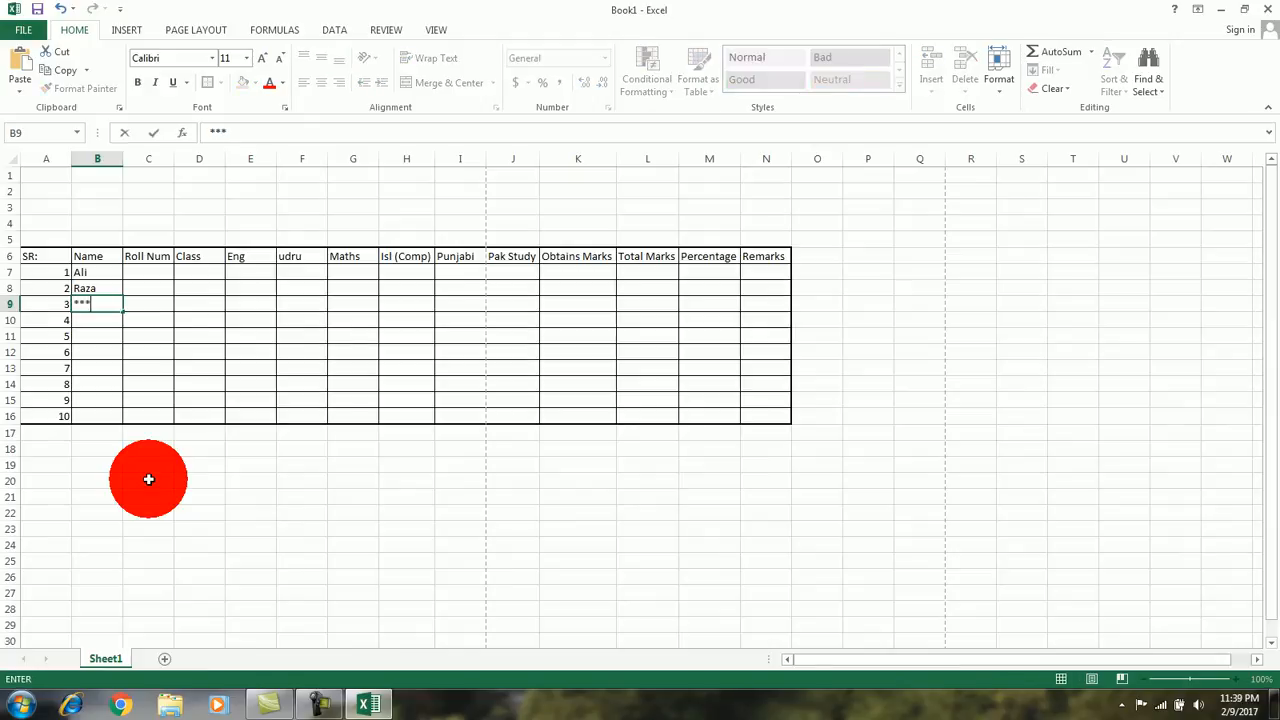
type("*")
key("Return")
type("***")
key("Return")
type("***")
key("Return")
type("***")
key("Return")
type("***")
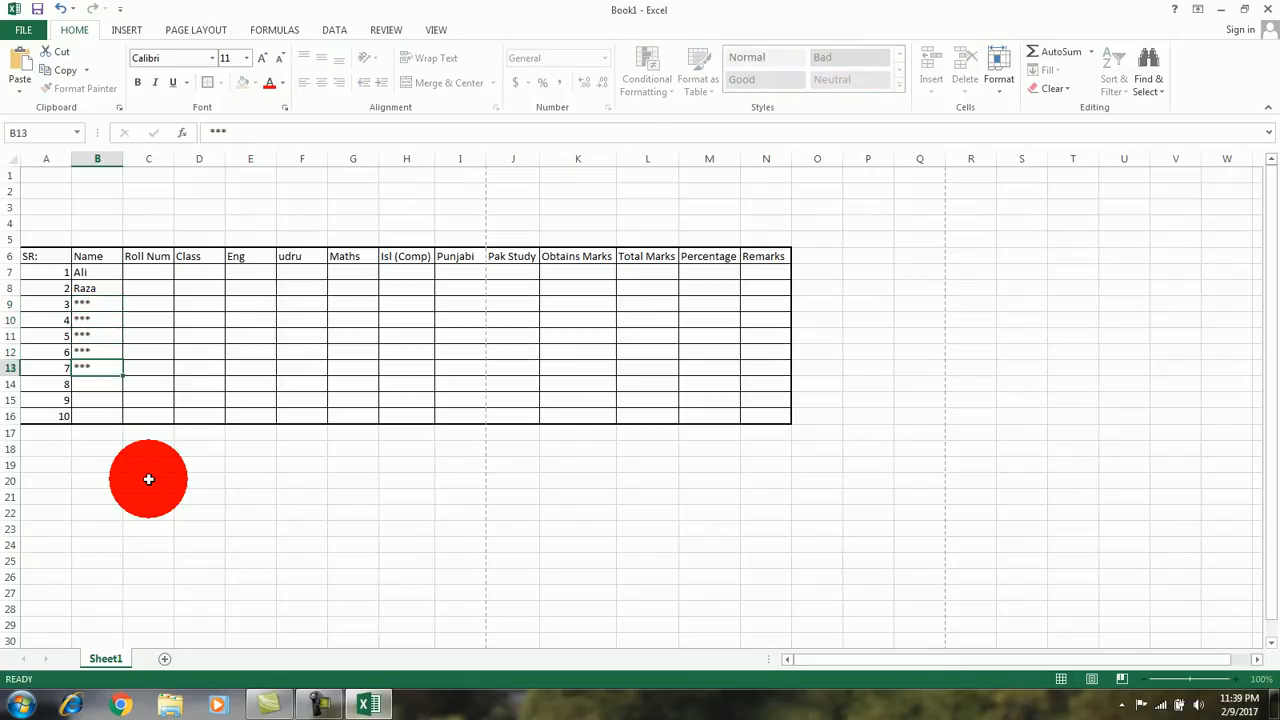
key("Return")
type("***")
key("Return")
type("****")
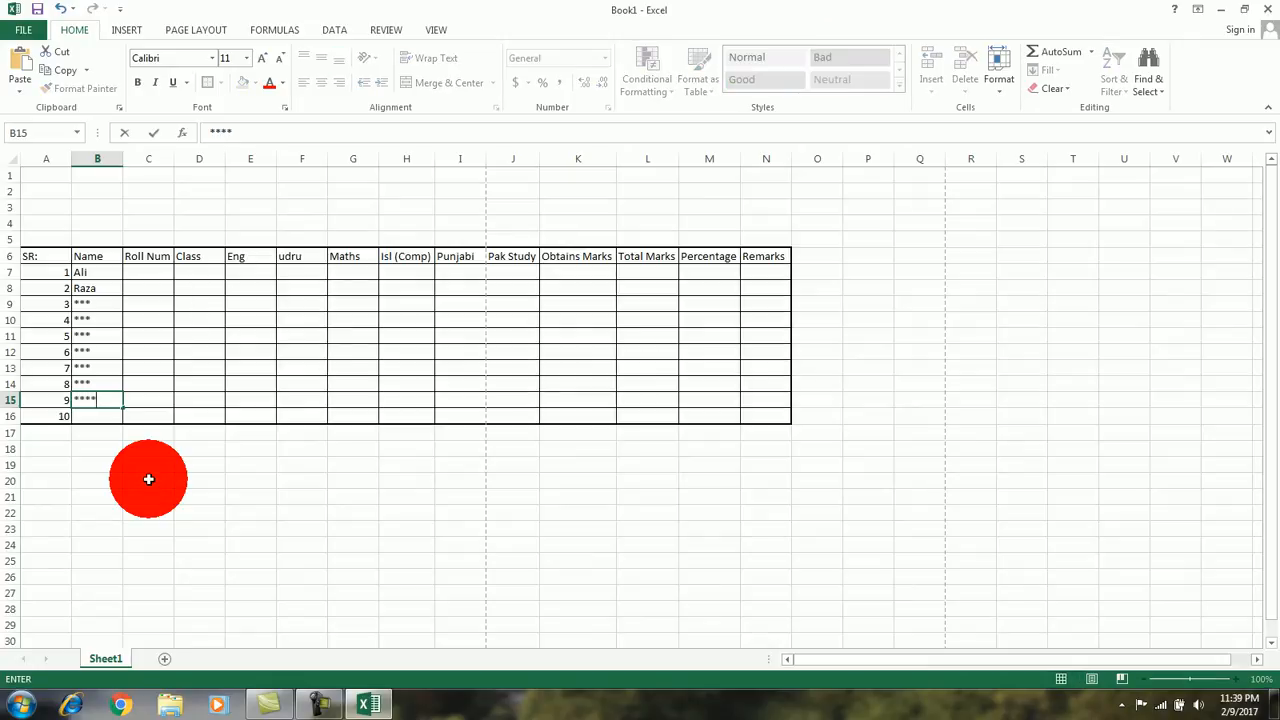
key("Return")
type("***")
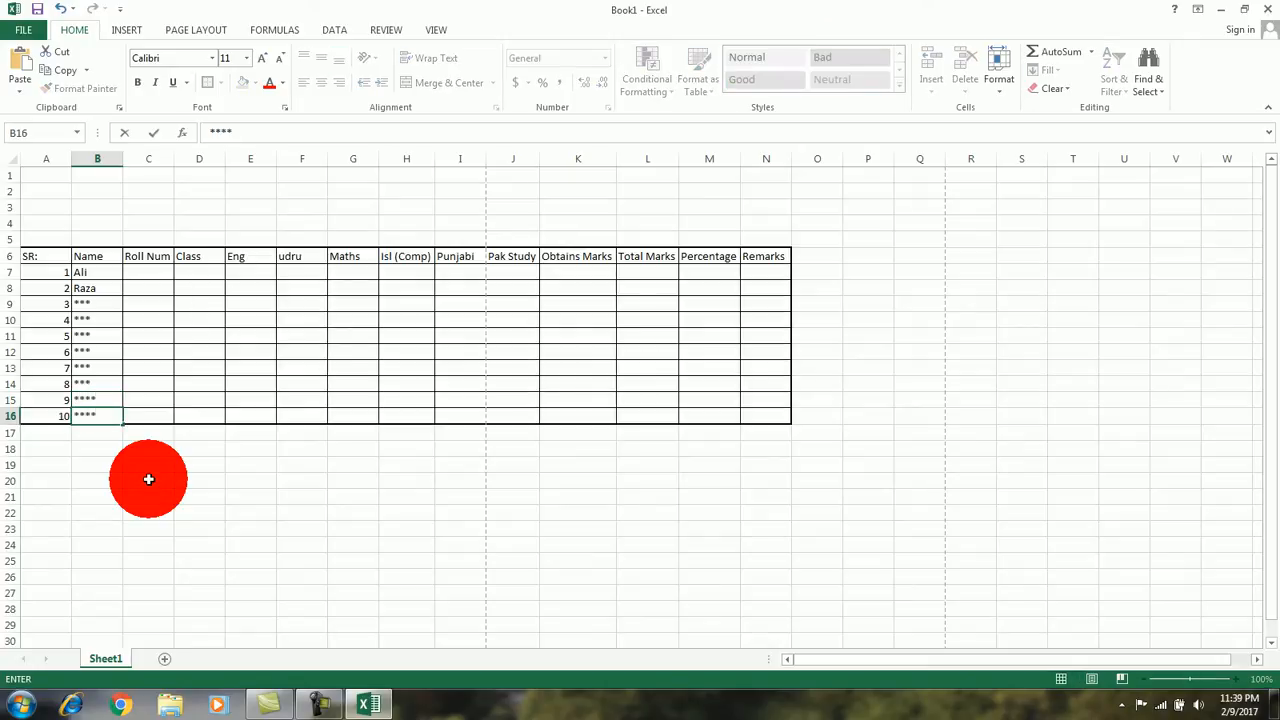
Step: Enter the first student's roll number in C7 and fill it down as a consecutive series to C16
key("Up")
key("Up")
key("Up")
key("Up")
key("Up")
key("Up")
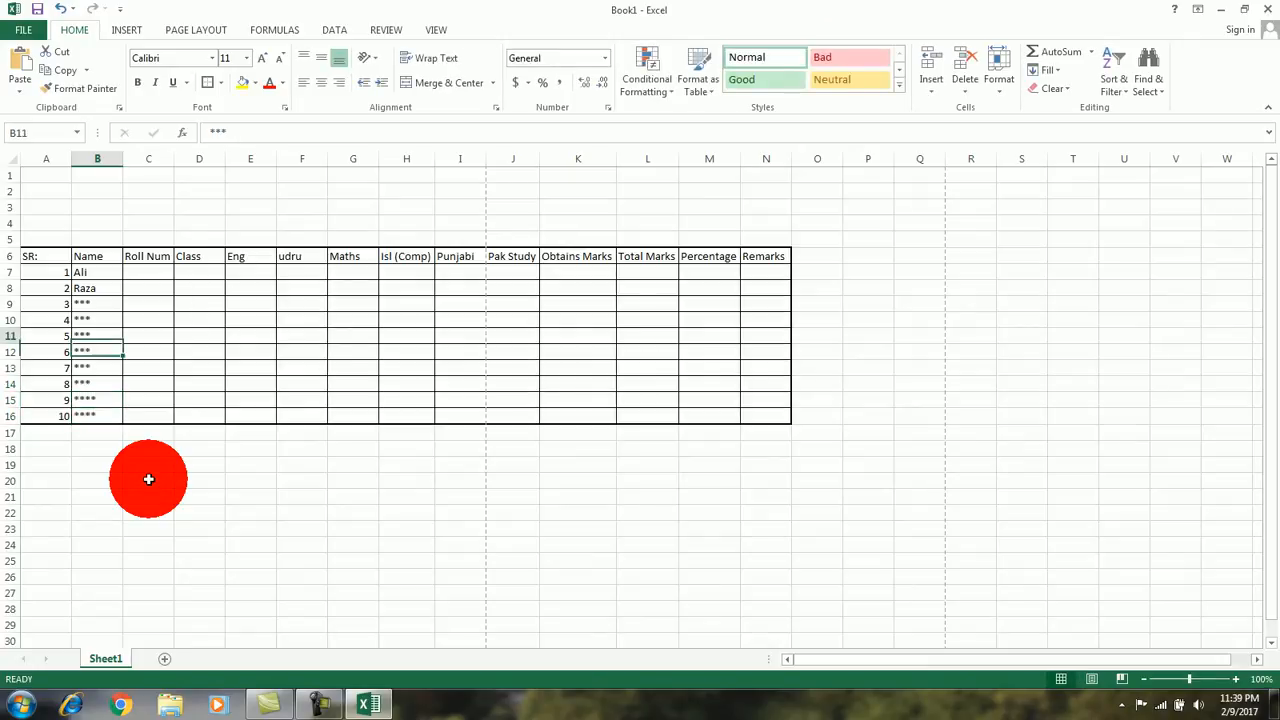
key("Right")
key("Right")
key("Up")
key("Up")
key("Up")
key("Left")
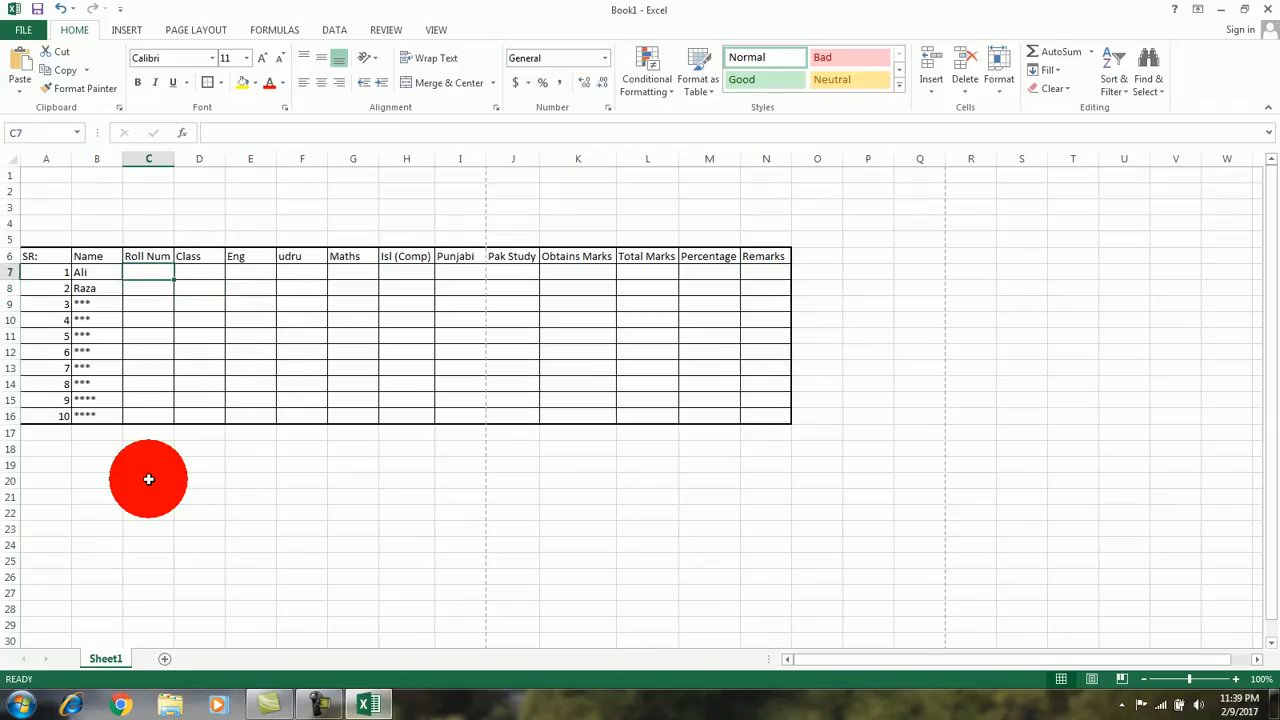
type("42535")
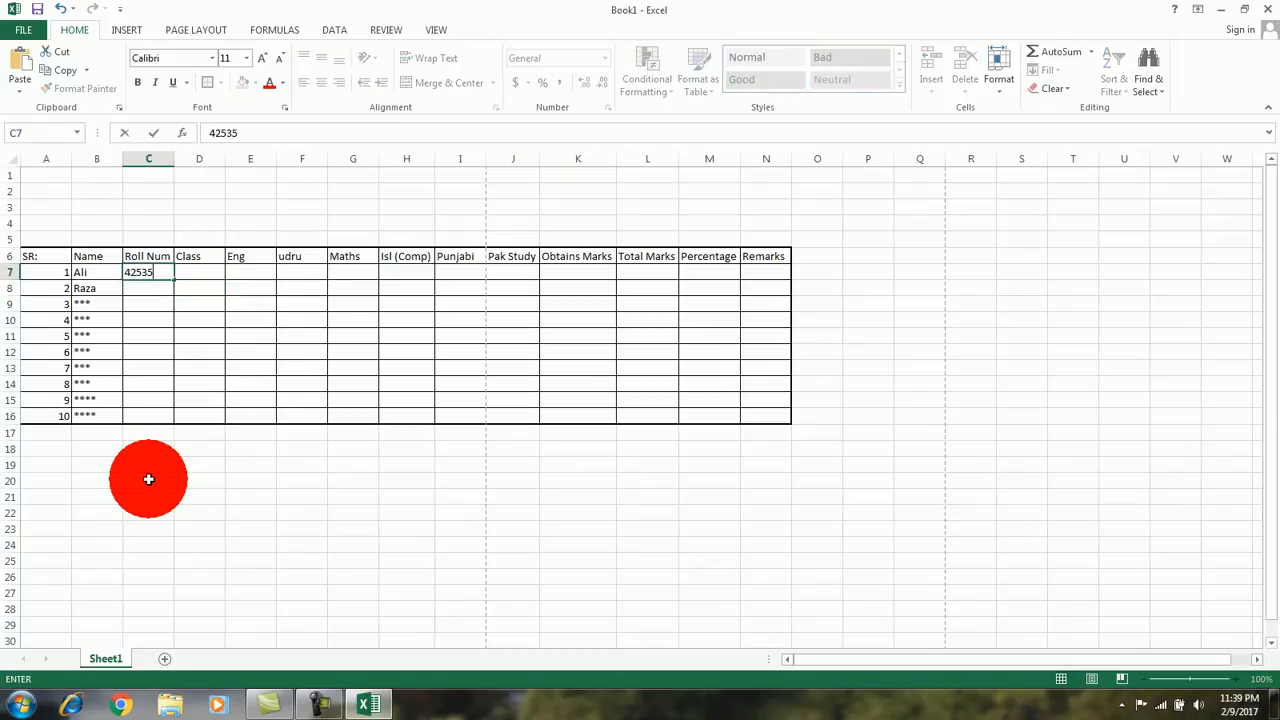
key("Return")
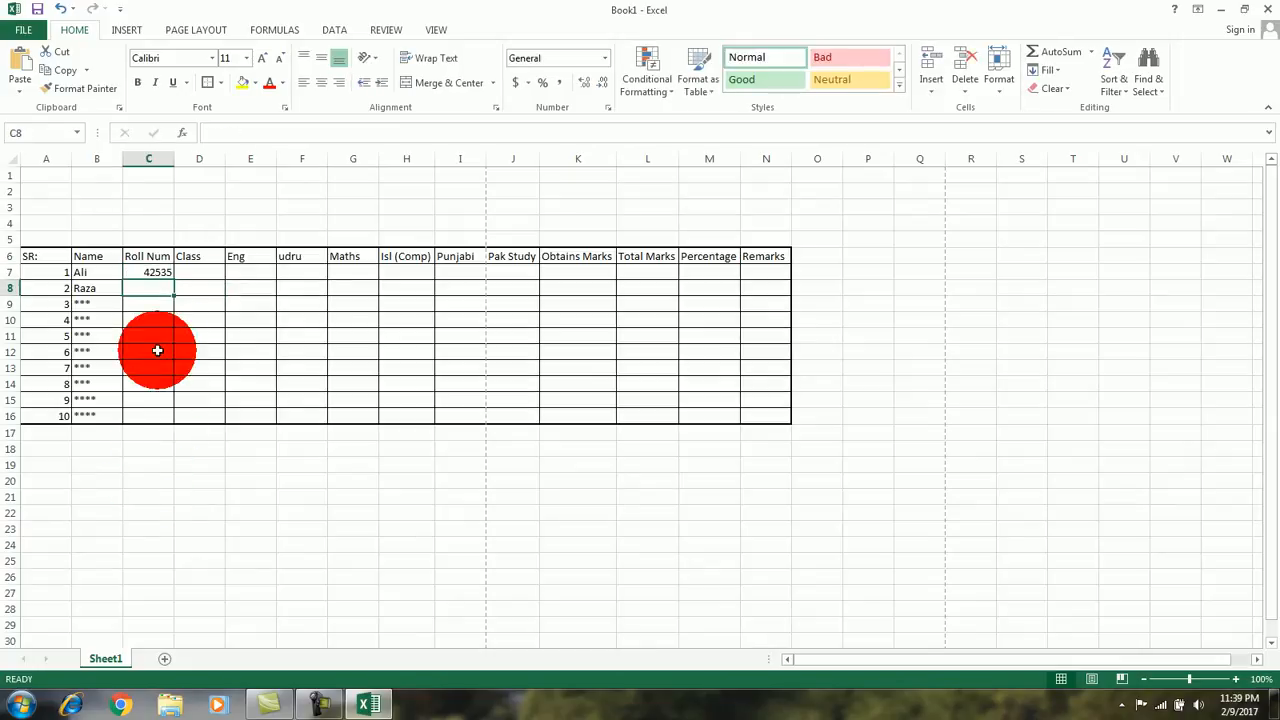
left_click(170, 273)
left_click_drag(170, 273, 173, 417)
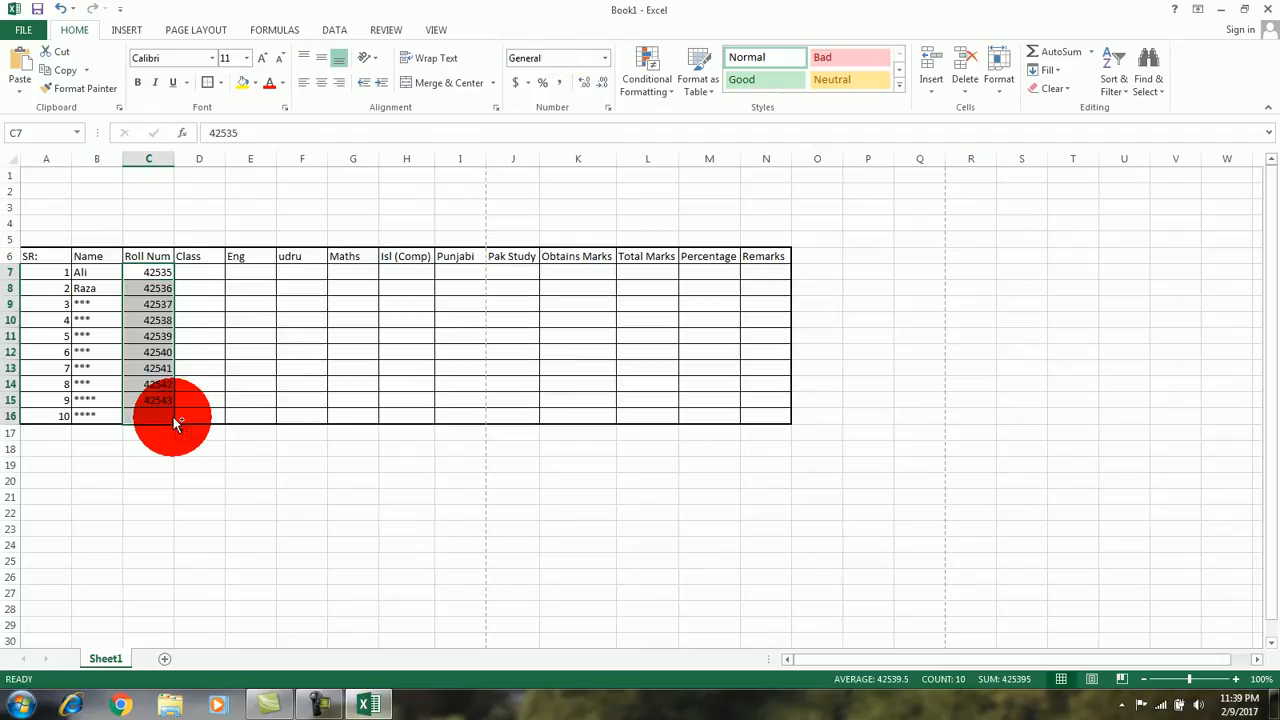
Step: Enter 10th as the first student's class in cell D7
left_click(206, 280)
left_click(214, 434)
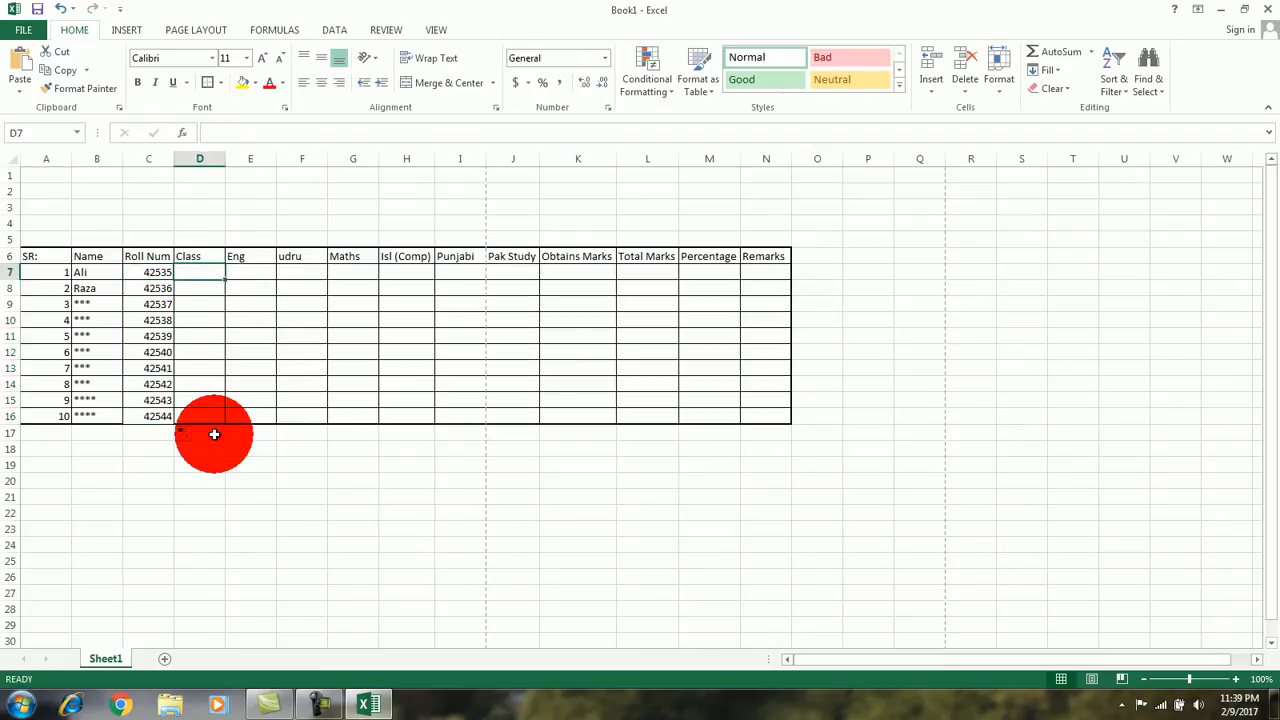
type("10th")
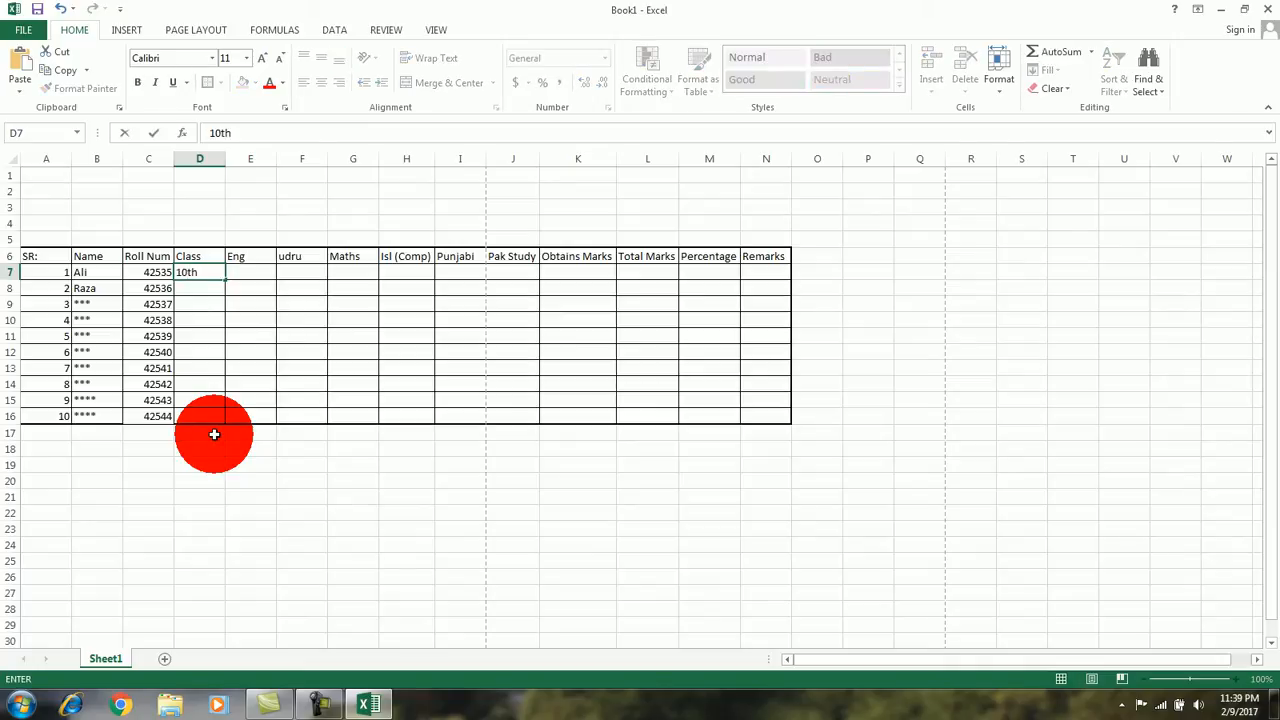
key("Return")
left_click(218, 272)
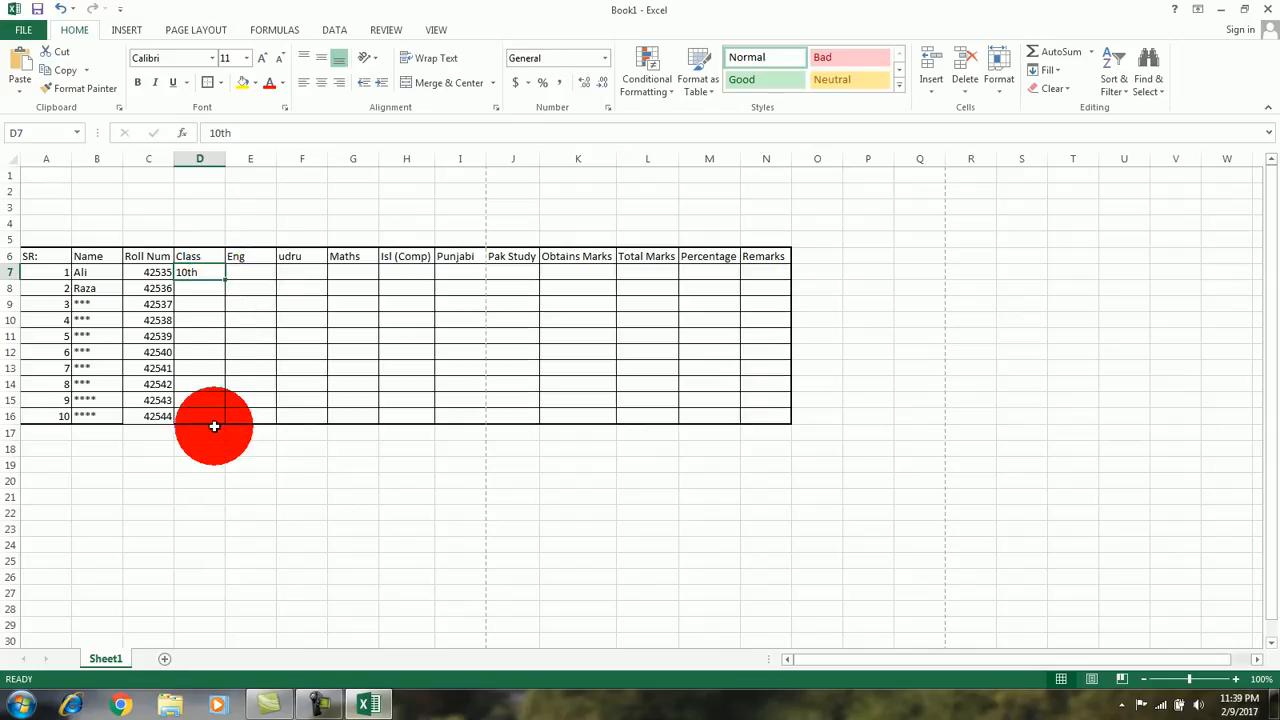
left_click(320, 705)
left_click(321, 709)
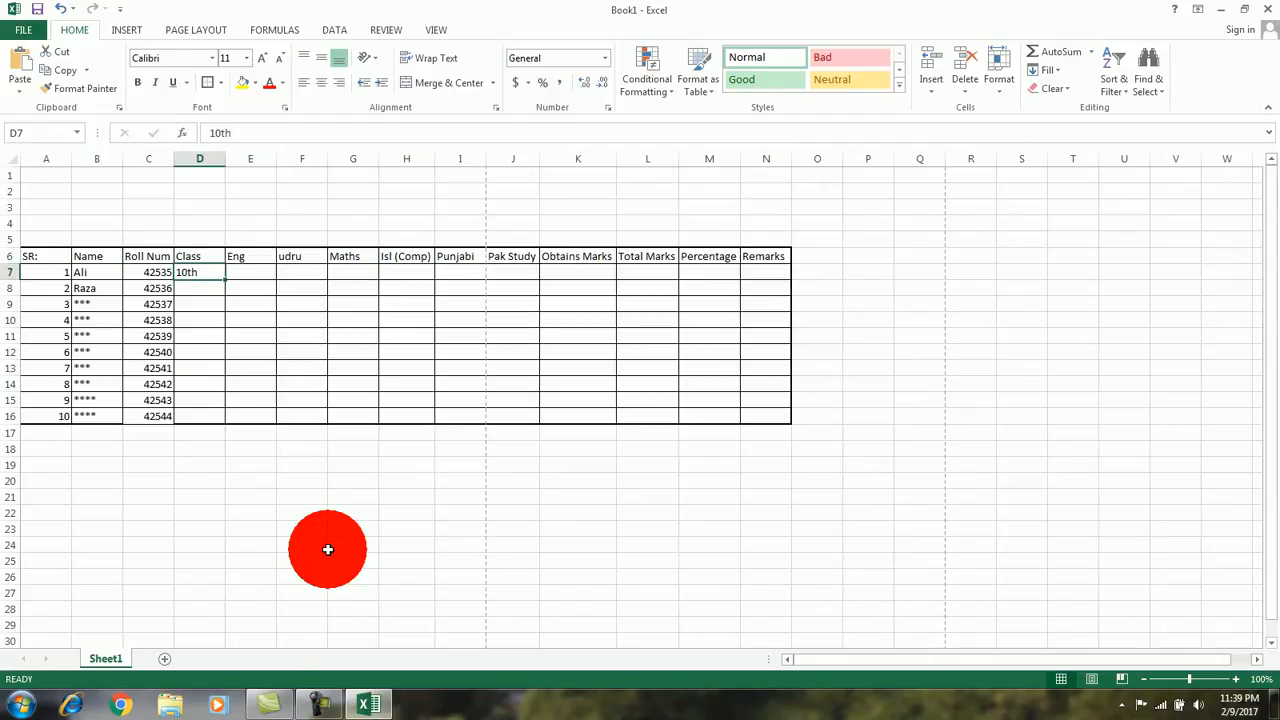
Step: Enter 10th as the second student's class in cell D8
left_click(210, 287)
type("10")
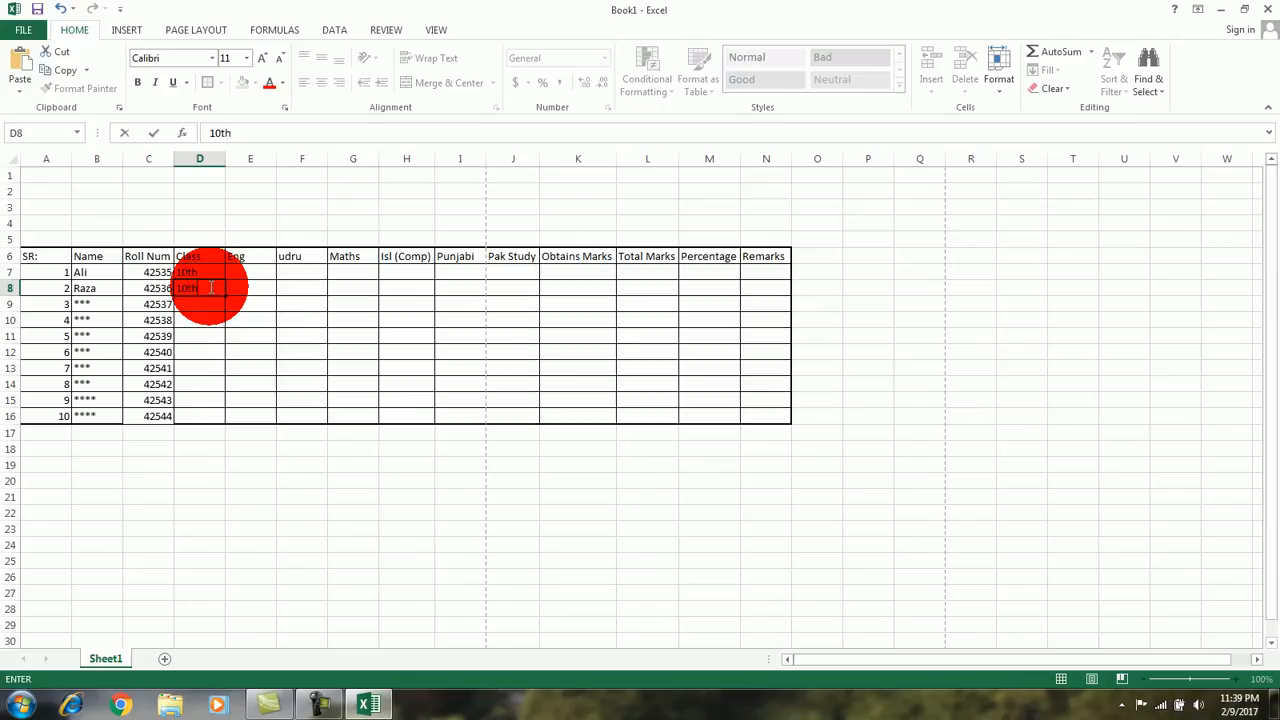
type("th")
key("Return")
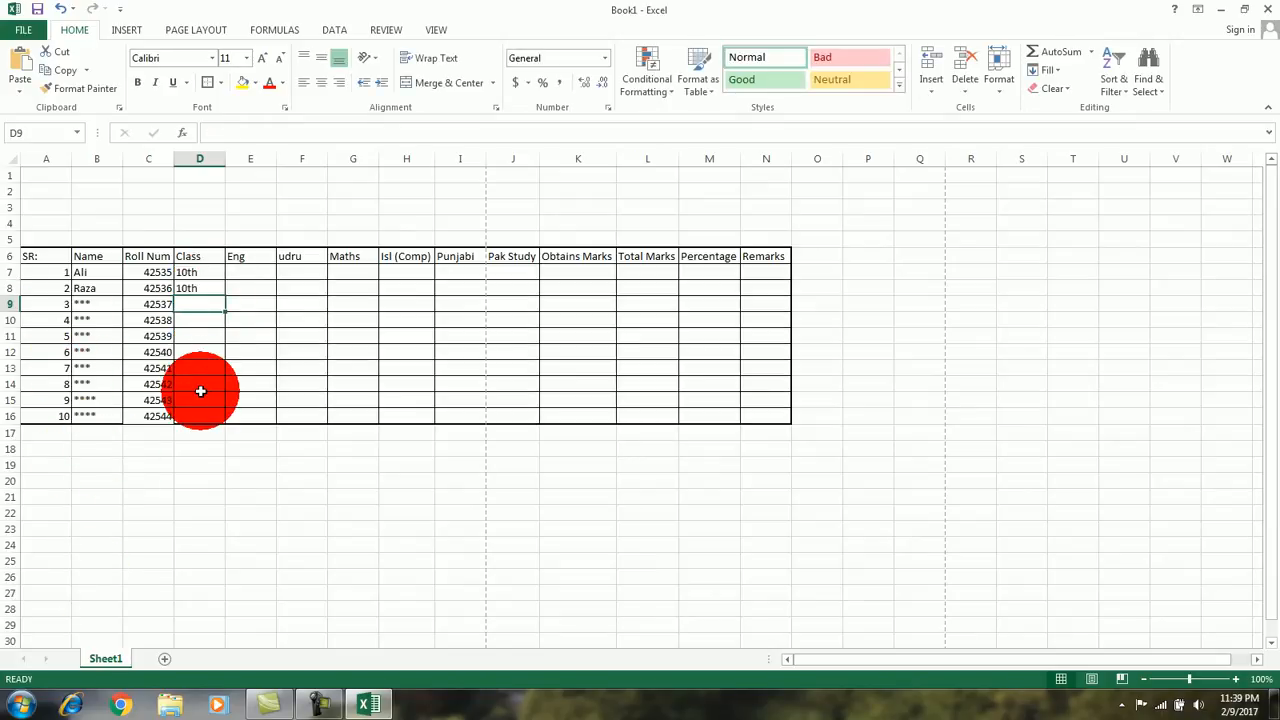
left_click(208, 287)
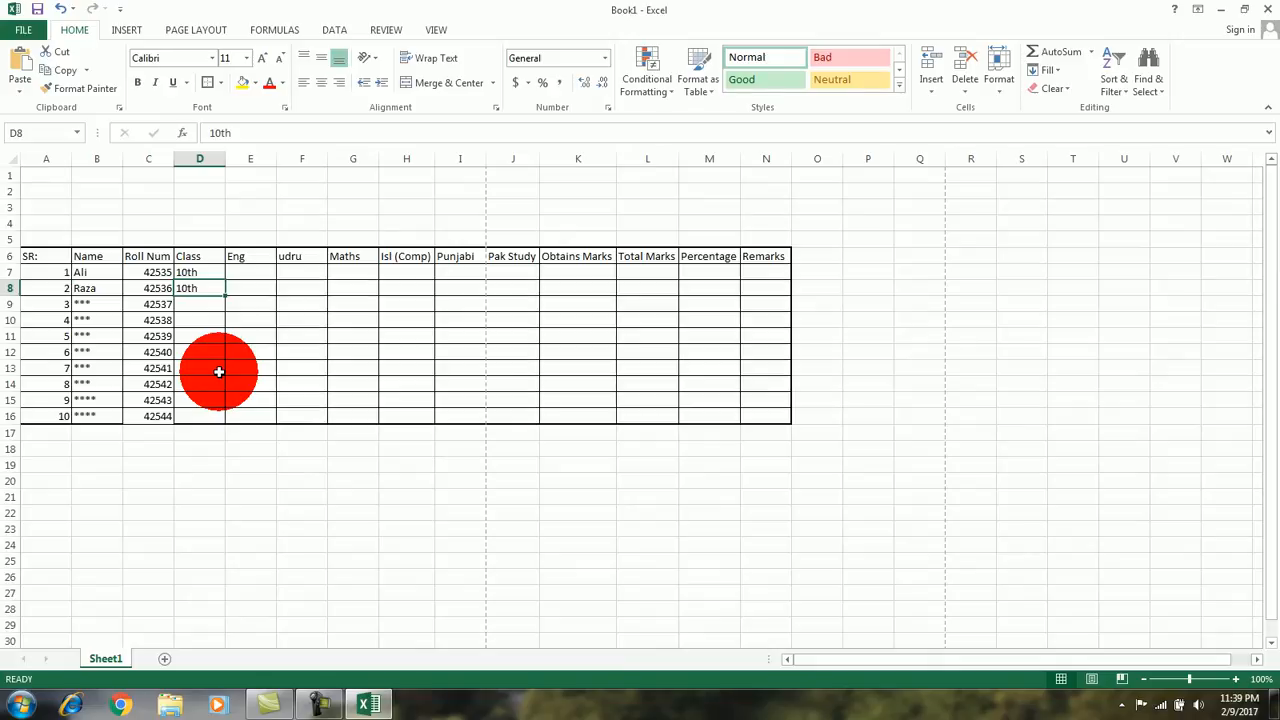
Step: Copy the class 10th from D7 down the Class column to D16
left_click(198, 271)
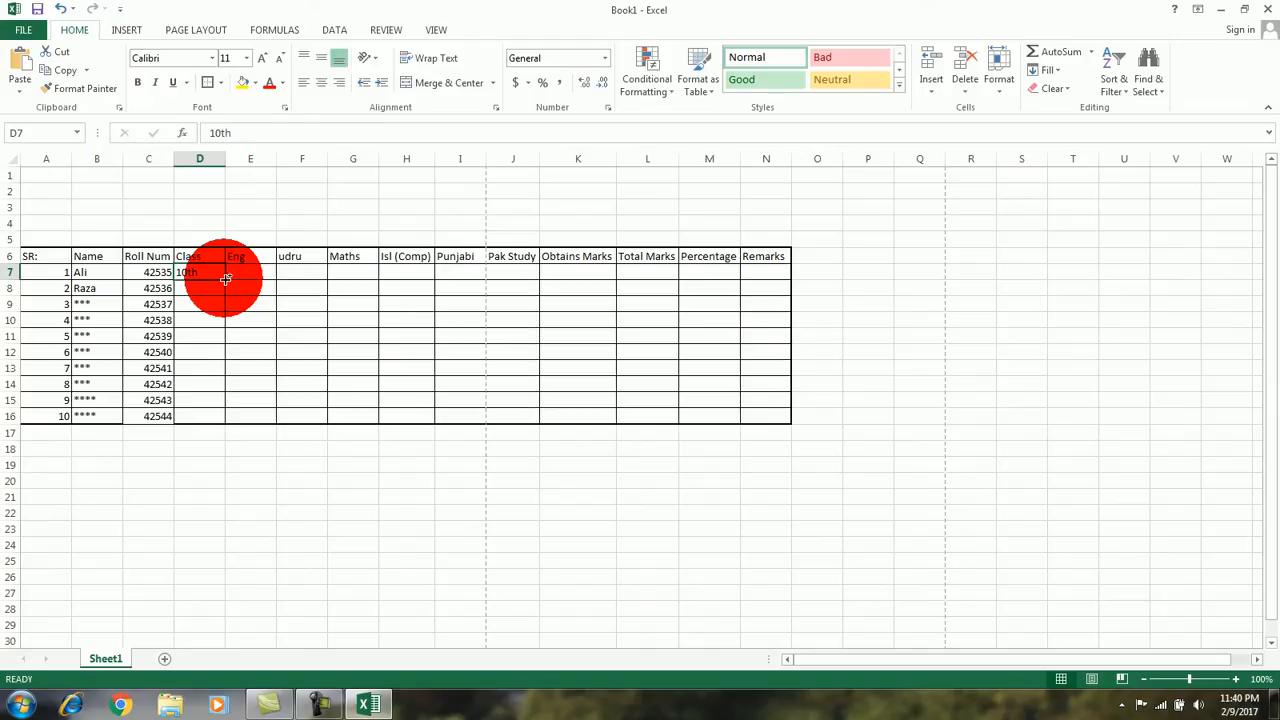
left_click_drag(226, 280, 226, 297)
left_click_drag(226, 313, 229, 421)
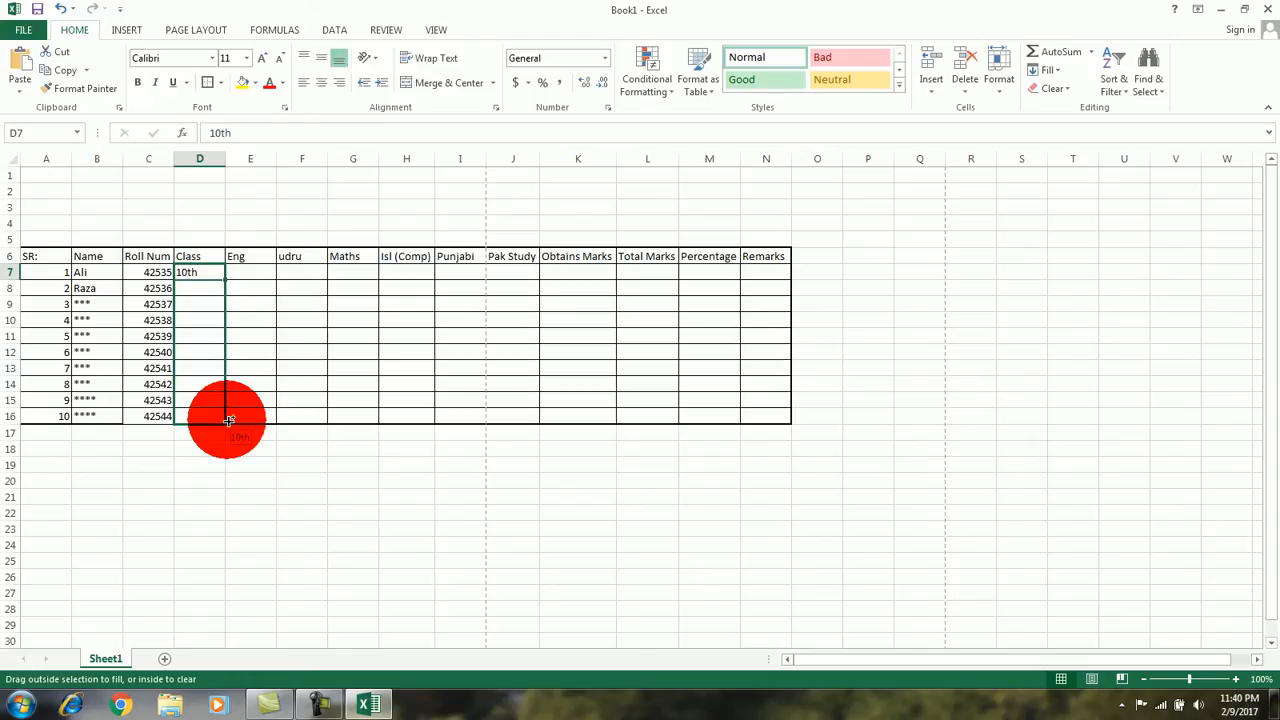
left_click_drag(229, 421, 227, 420)
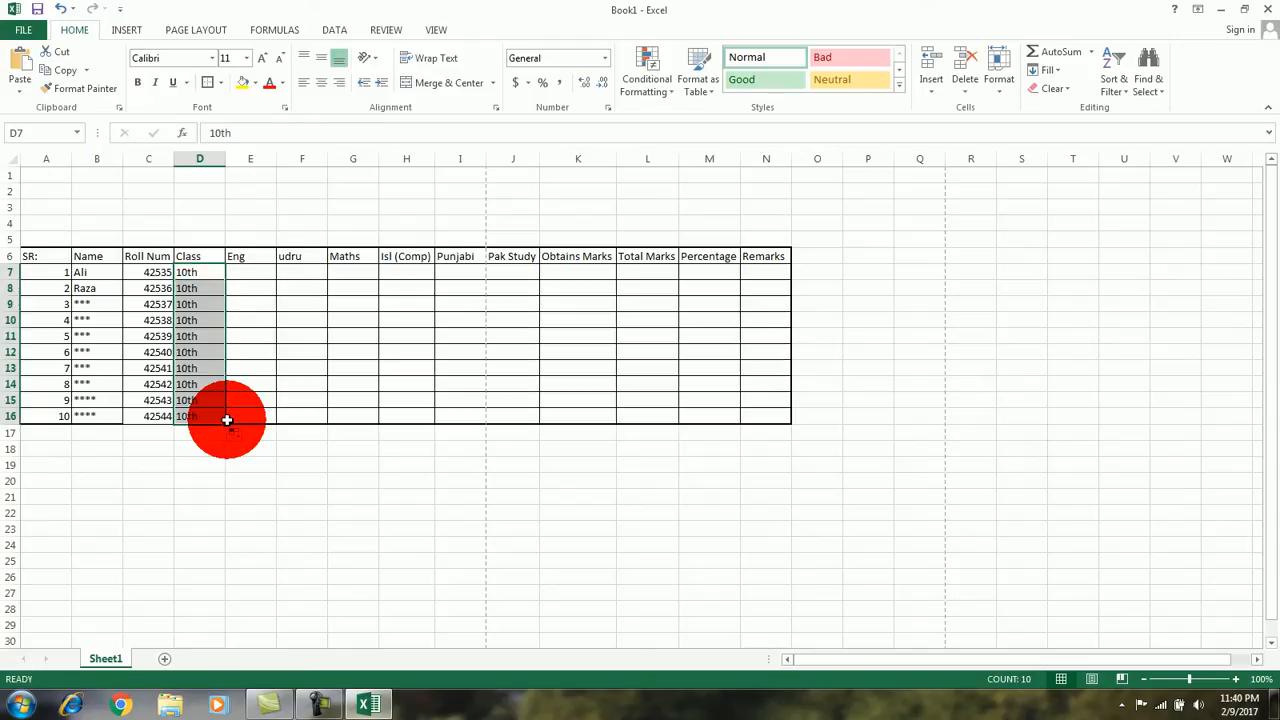
Step: Enter 52 as the first Eng mark in E7 and fill it down as an increasing series to E16
left_click(257, 272)
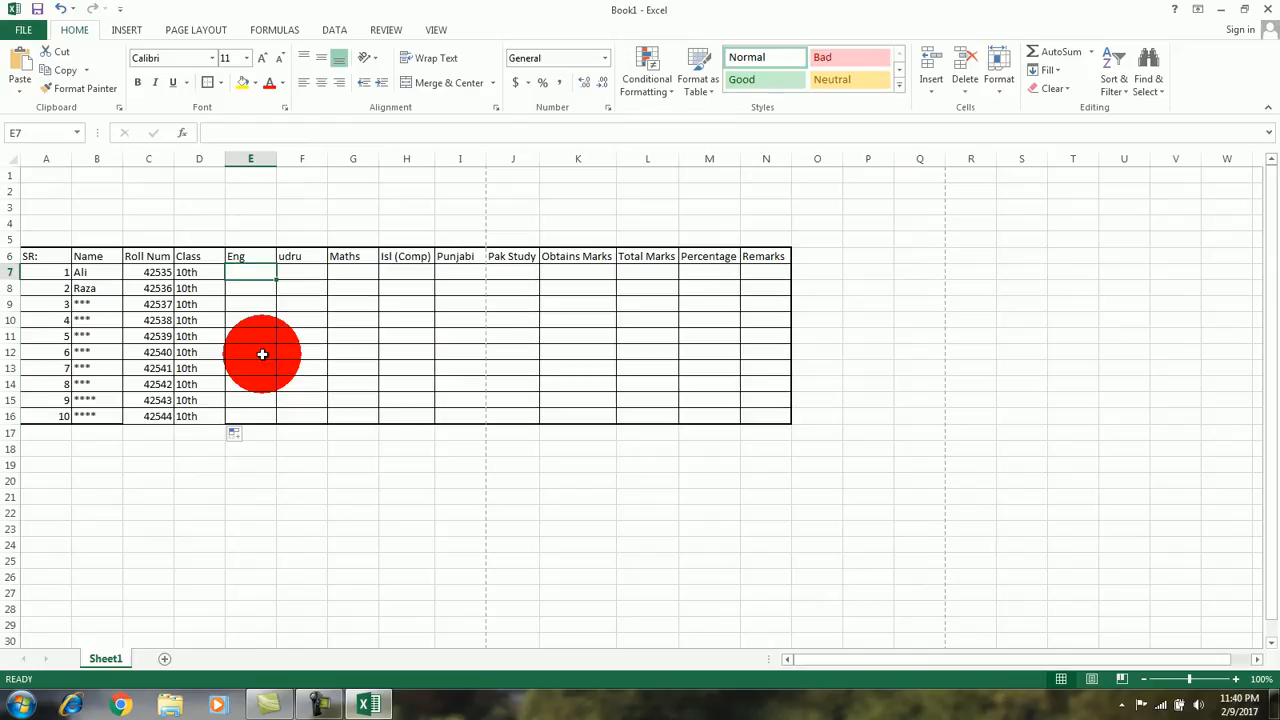
type("52")
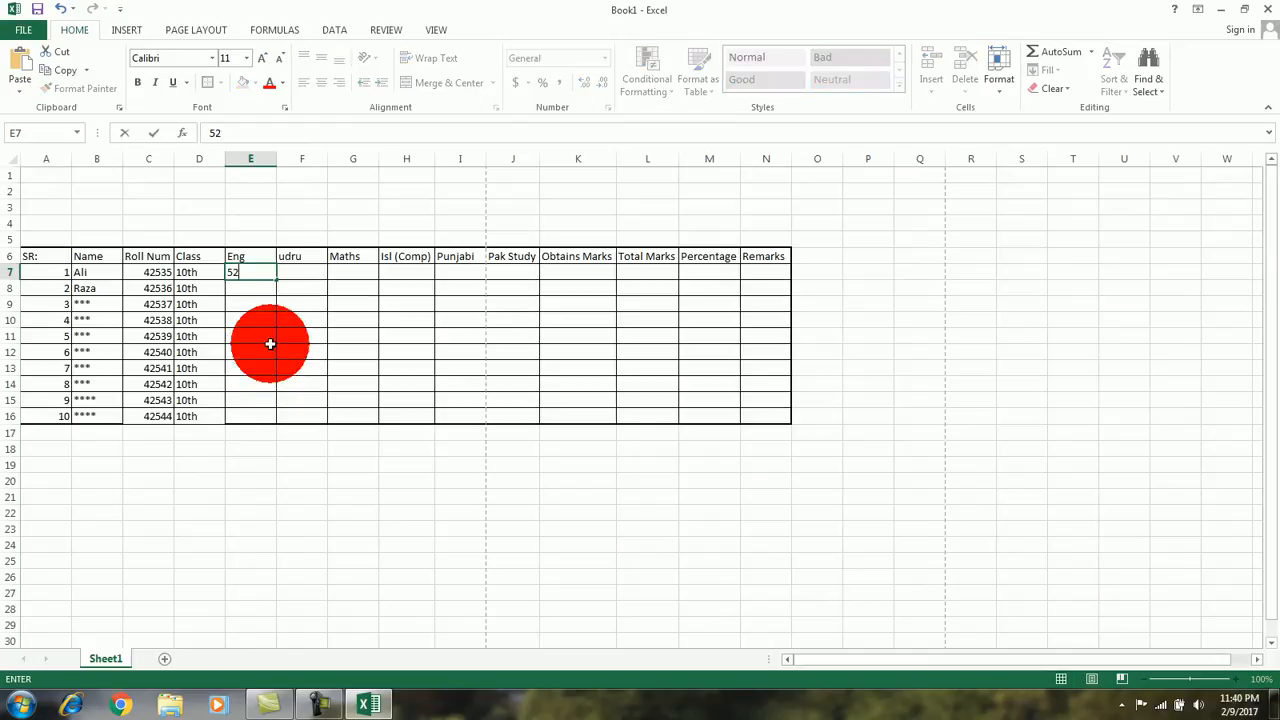
left_click(271, 329)
left_click(271, 272)
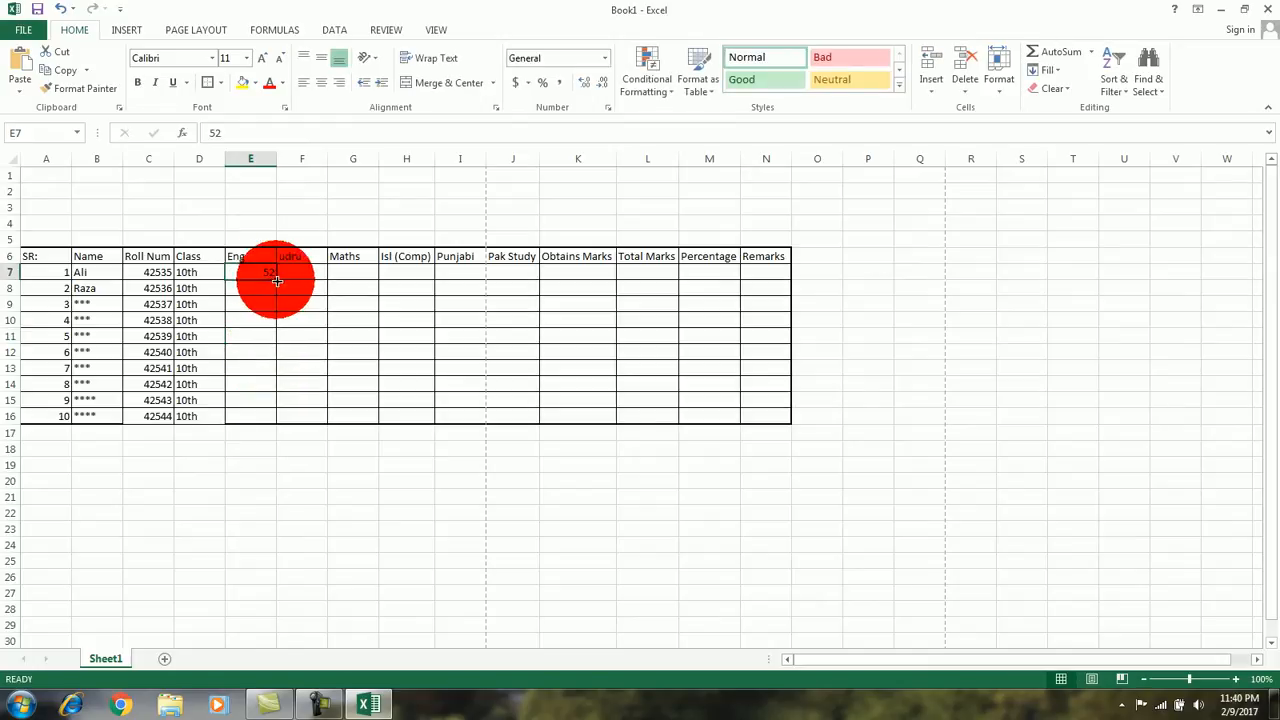
left_click_drag(276, 280, 271, 420)
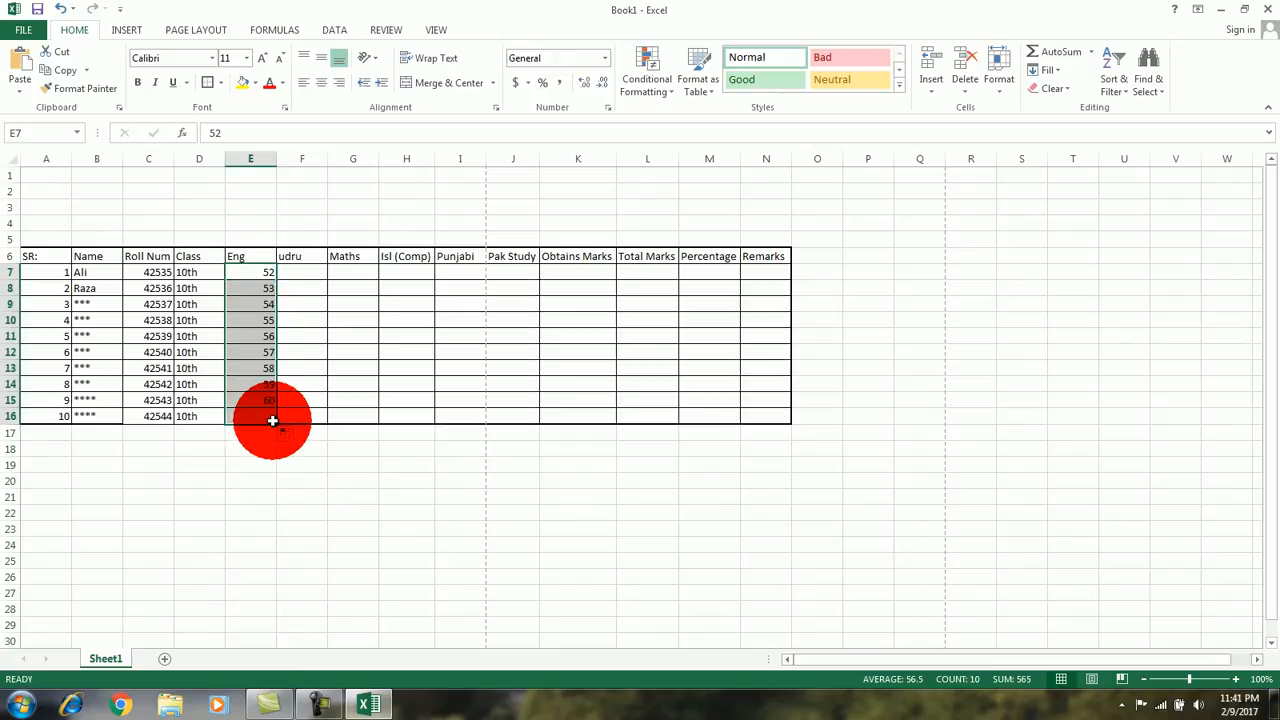
Step: Enter 48 as the first udru mark in F7 and fill it down as an increasing series to F16
left_click(306, 272)
type("48")
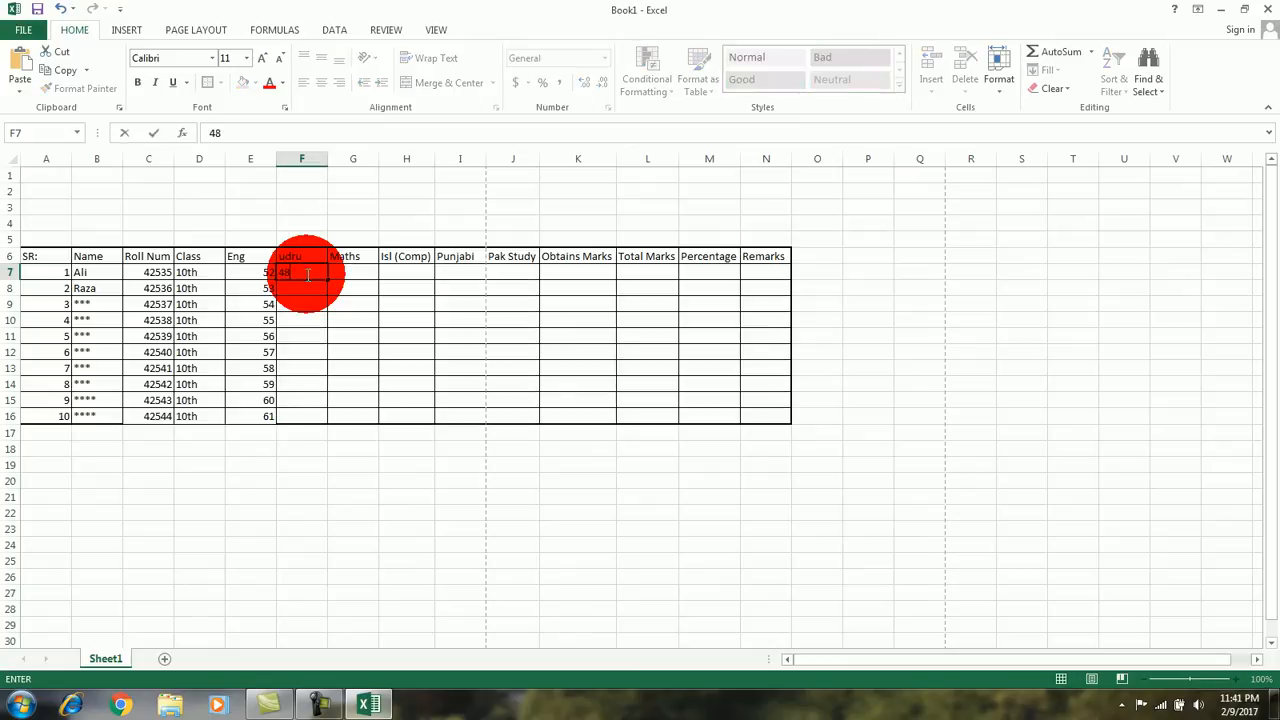
left_click_drag(330, 281, 329, 416)
Step: Enter 75 as the first Maths mark in G7 and fill it down as an increasing series to G16
left_click(349, 268)
type("75")
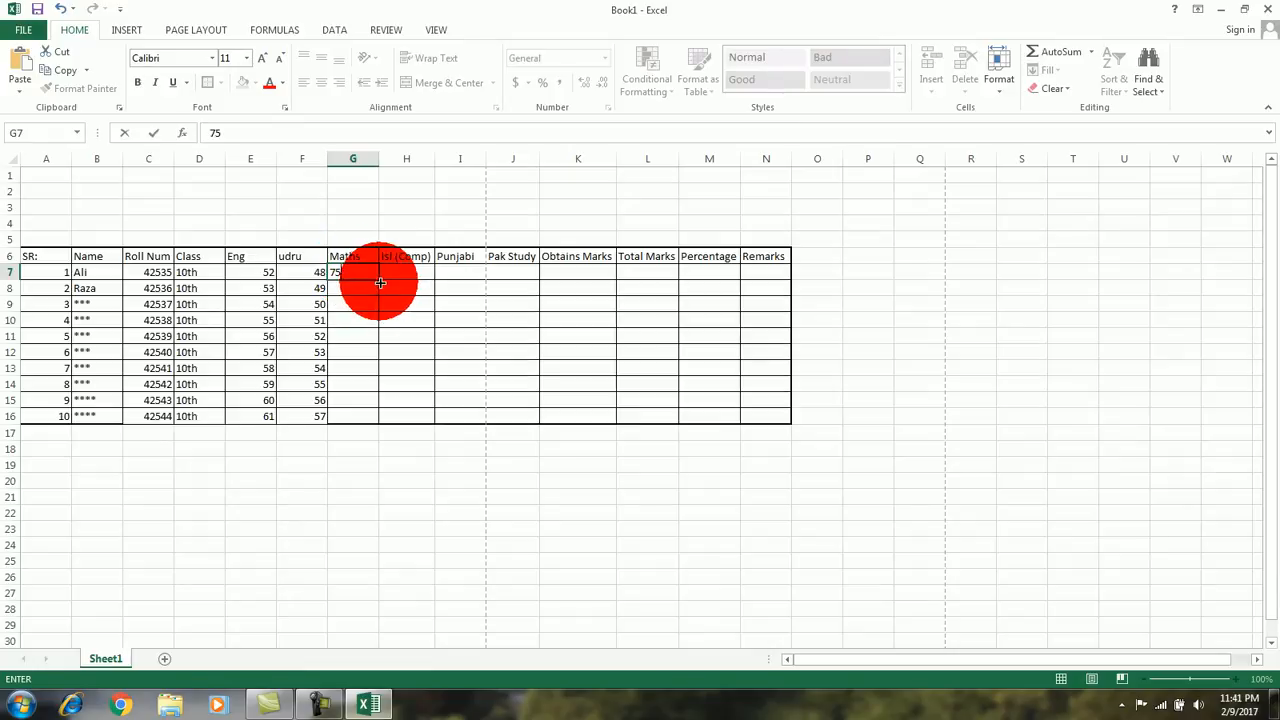
left_click_drag(379, 280, 379, 416)
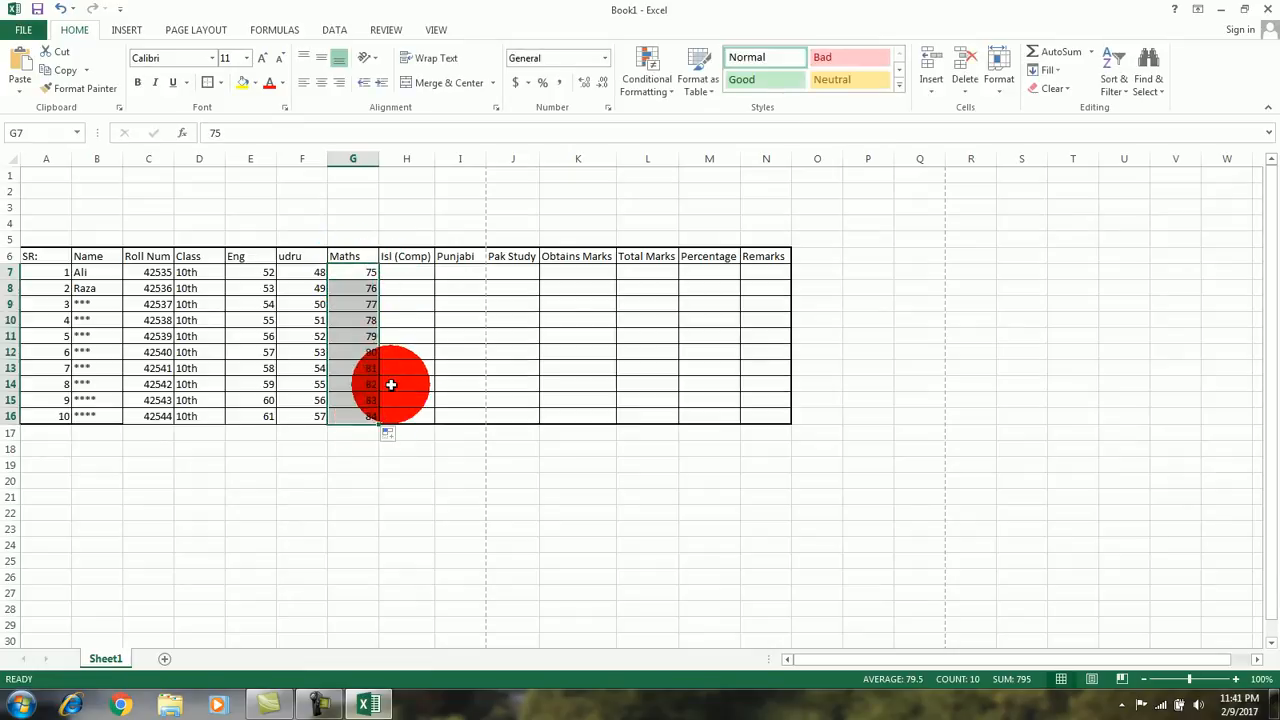
Step: Enter 72 as the first Isl (Comp) mark in H7 and fill it down as an increasing series to H16
left_click(408, 271)
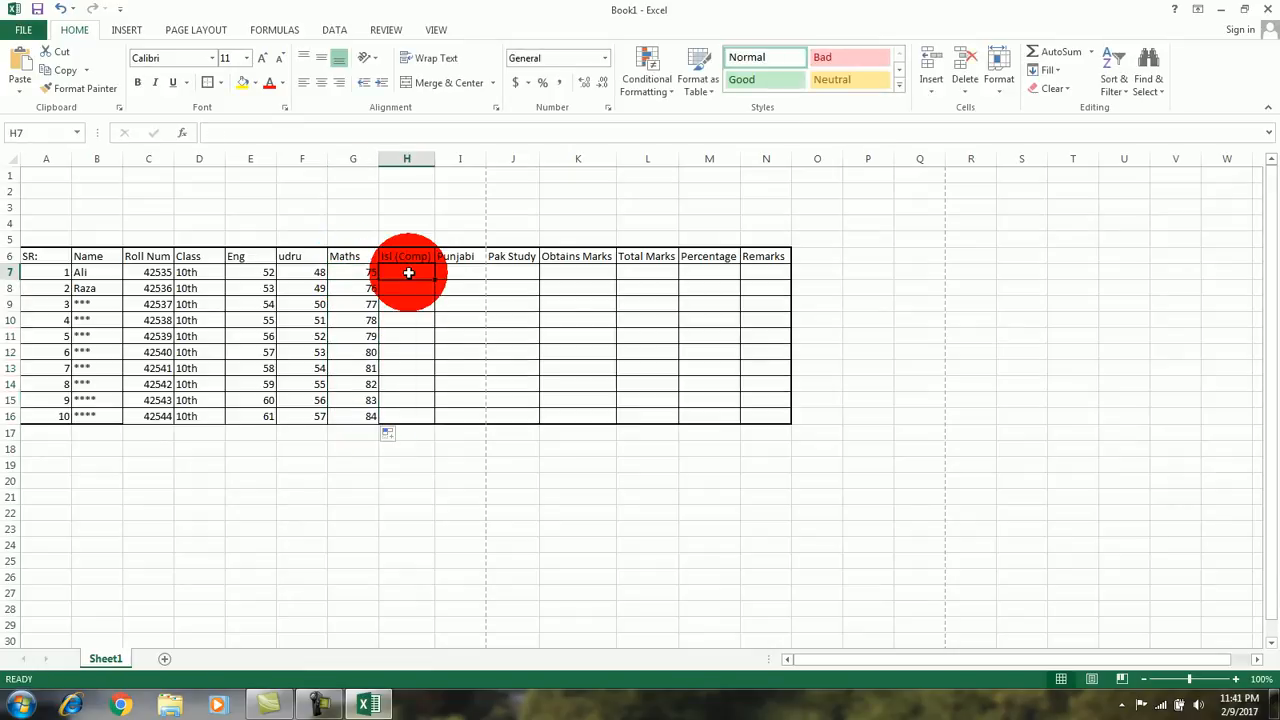
type("7")
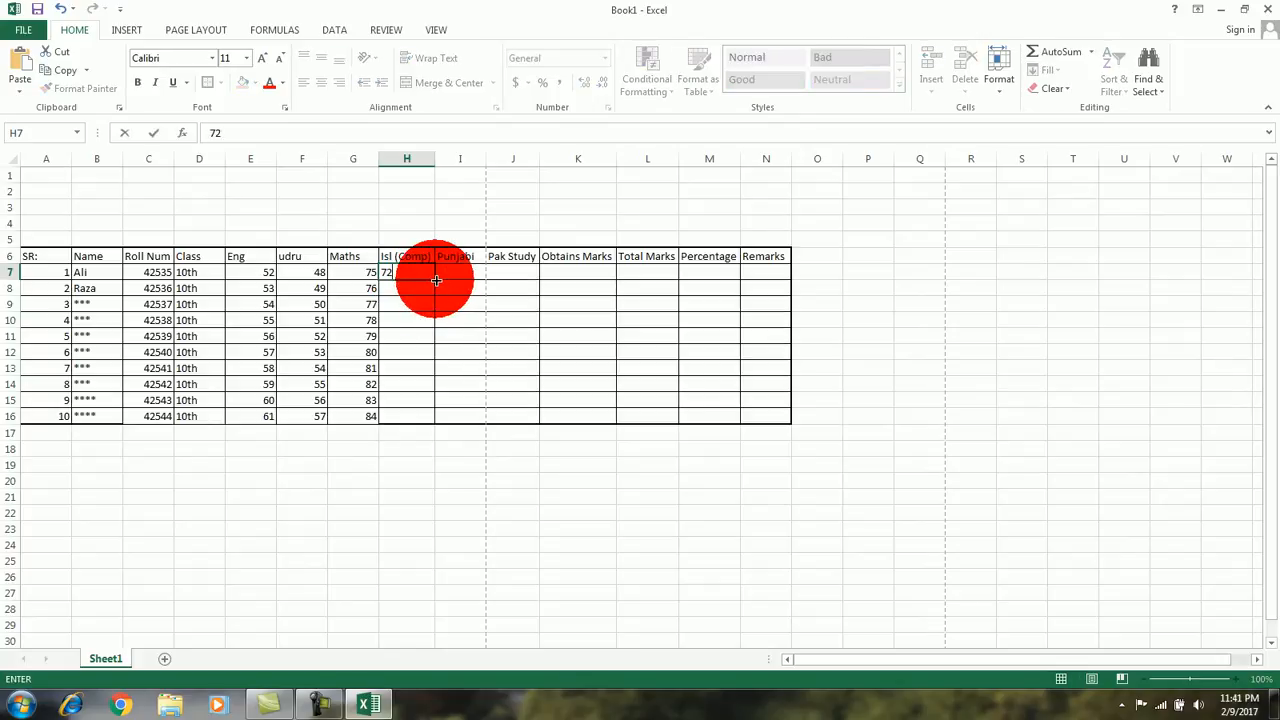
type("2")
left_click_drag(436, 280, 435, 427)
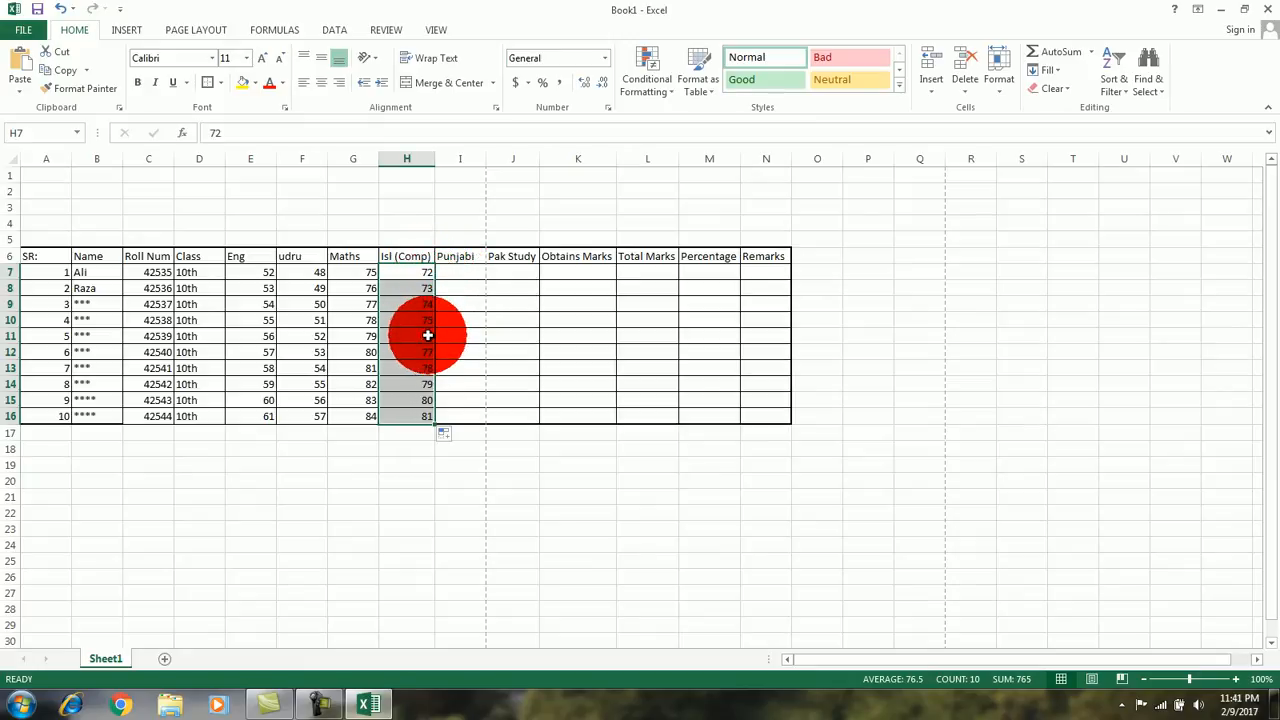
Step: Enter 48 as the first Punjabi mark in I7 and fill it down as an increasing series to I16
left_click(462, 272)
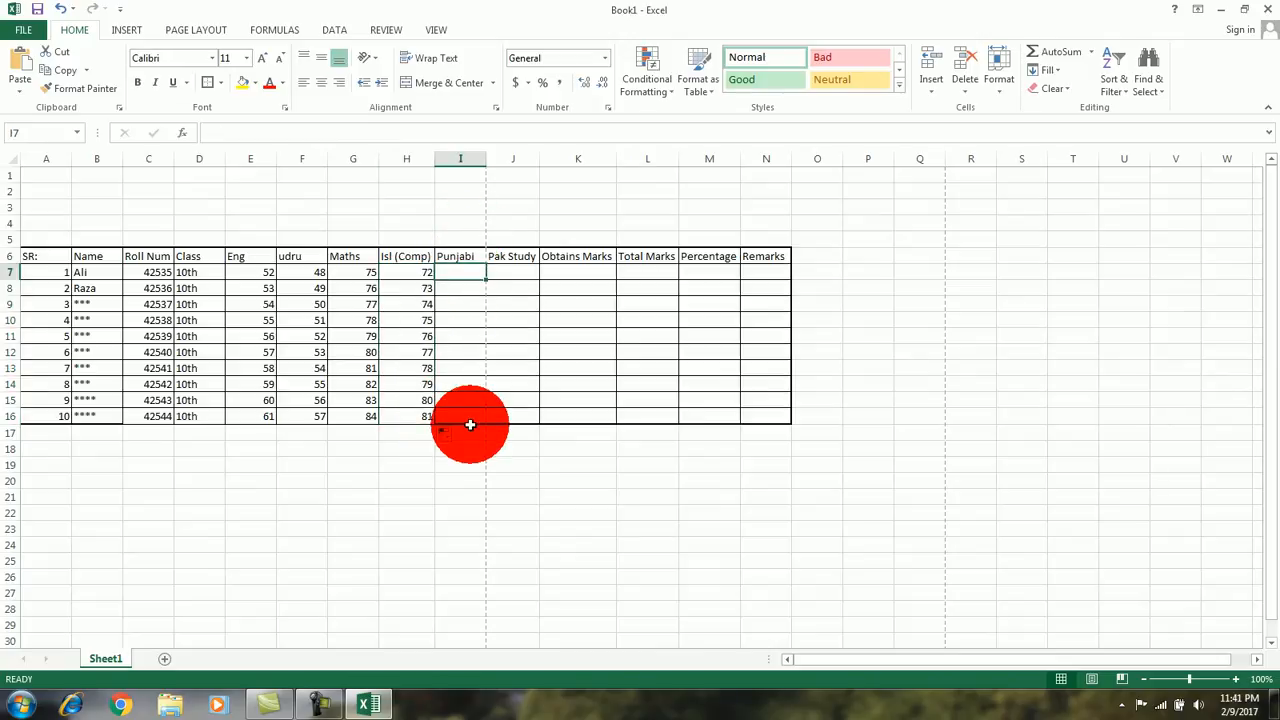
type("48")
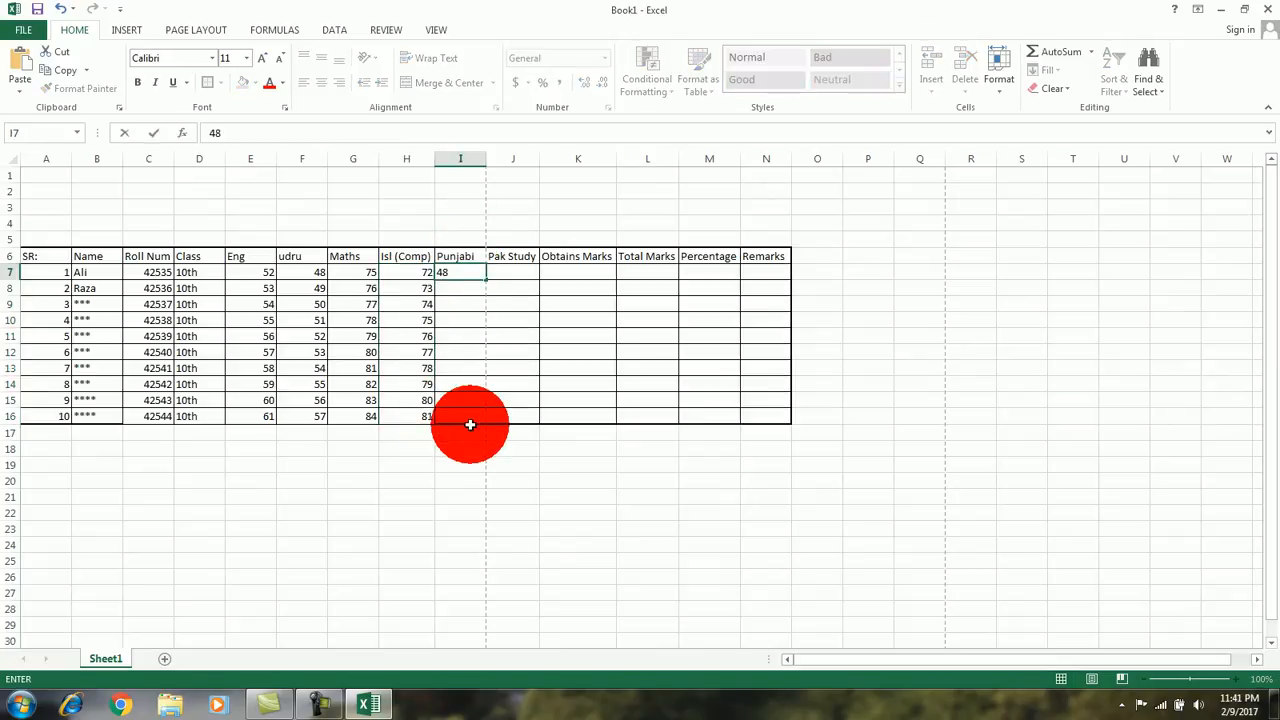
key("Return")
left_click(471, 273)
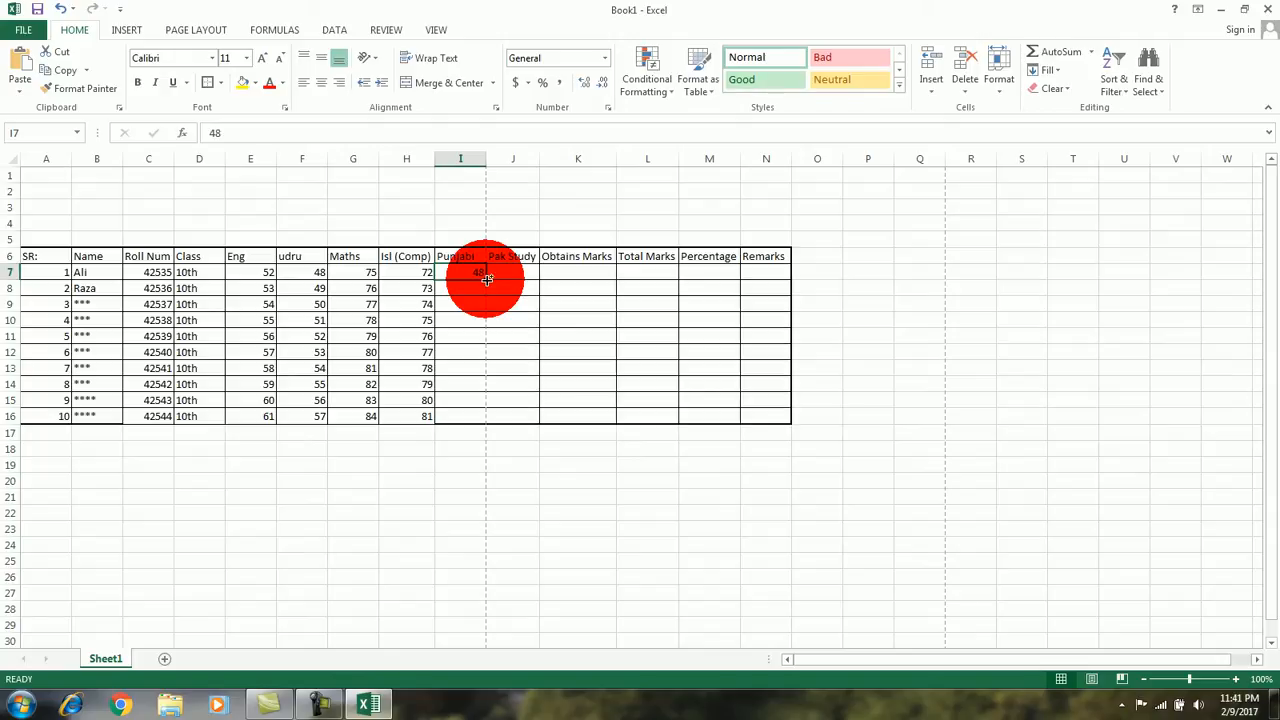
left_click_drag(487, 280, 488, 420)
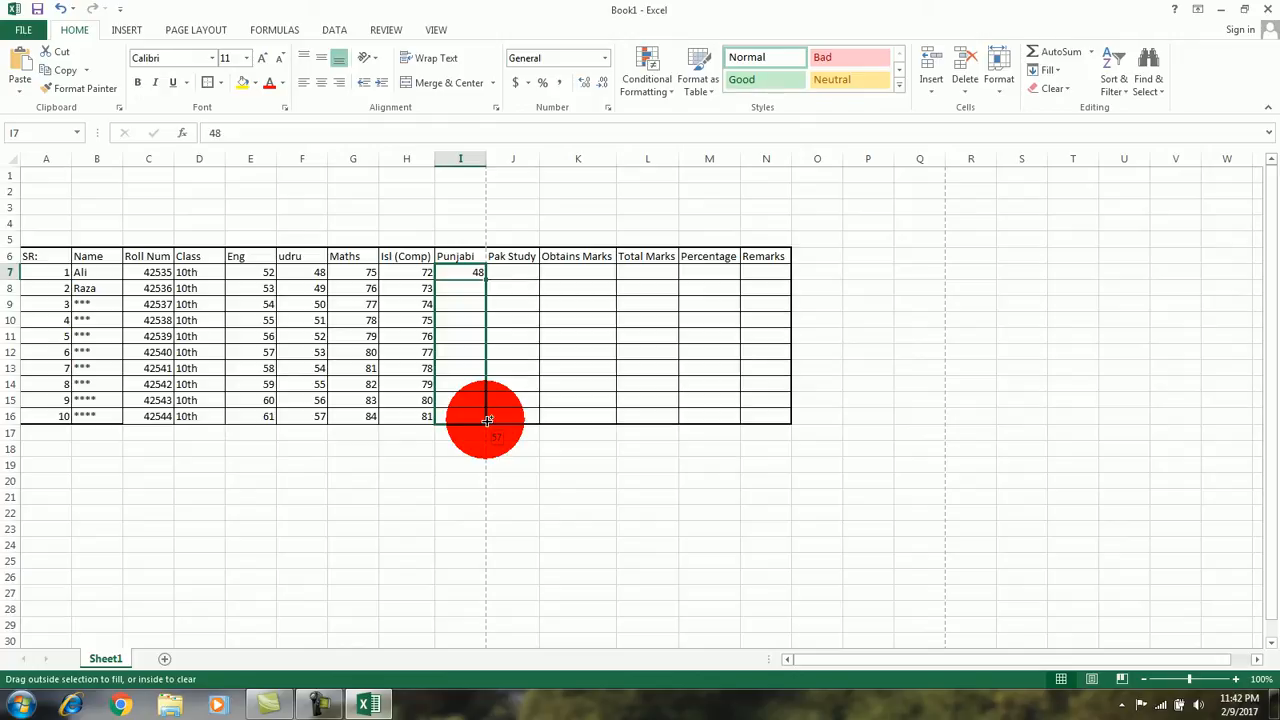
left_click_drag(487, 420, 490, 425)
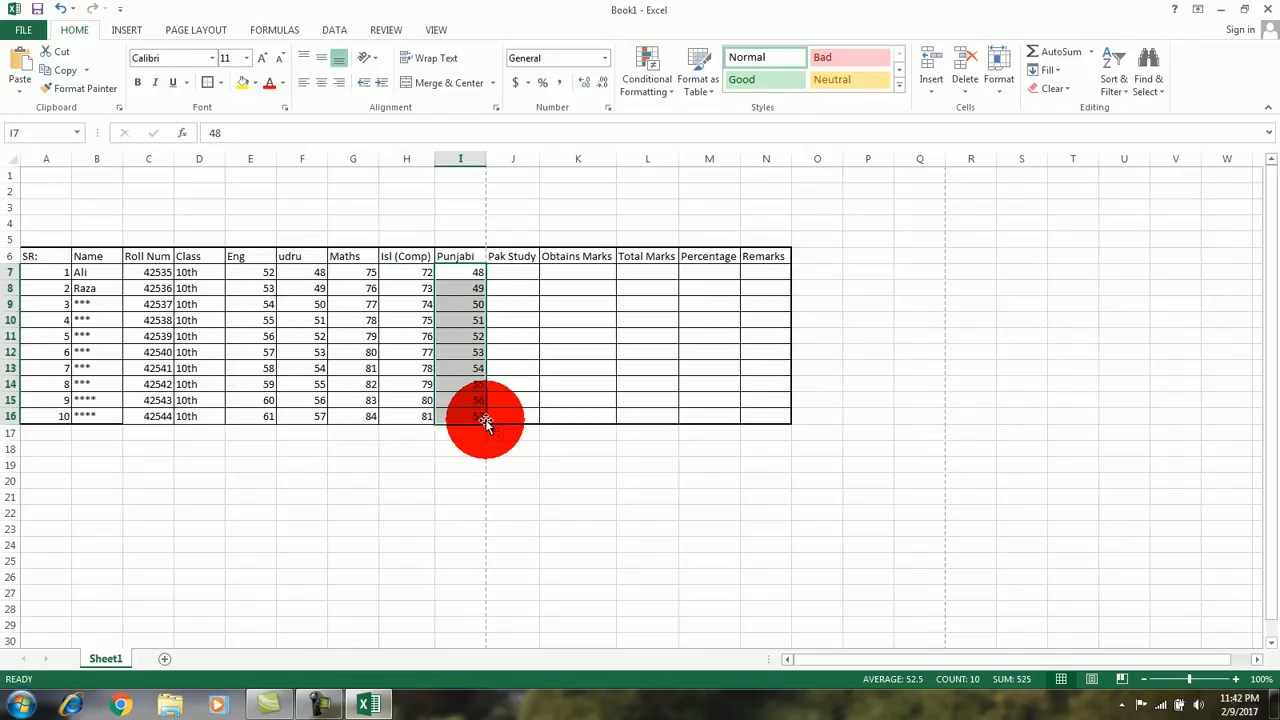
Step: Enter 46 as the first Pak Study mark in J7 and fill it down as an increasing series to J16
left_click(515, 274)
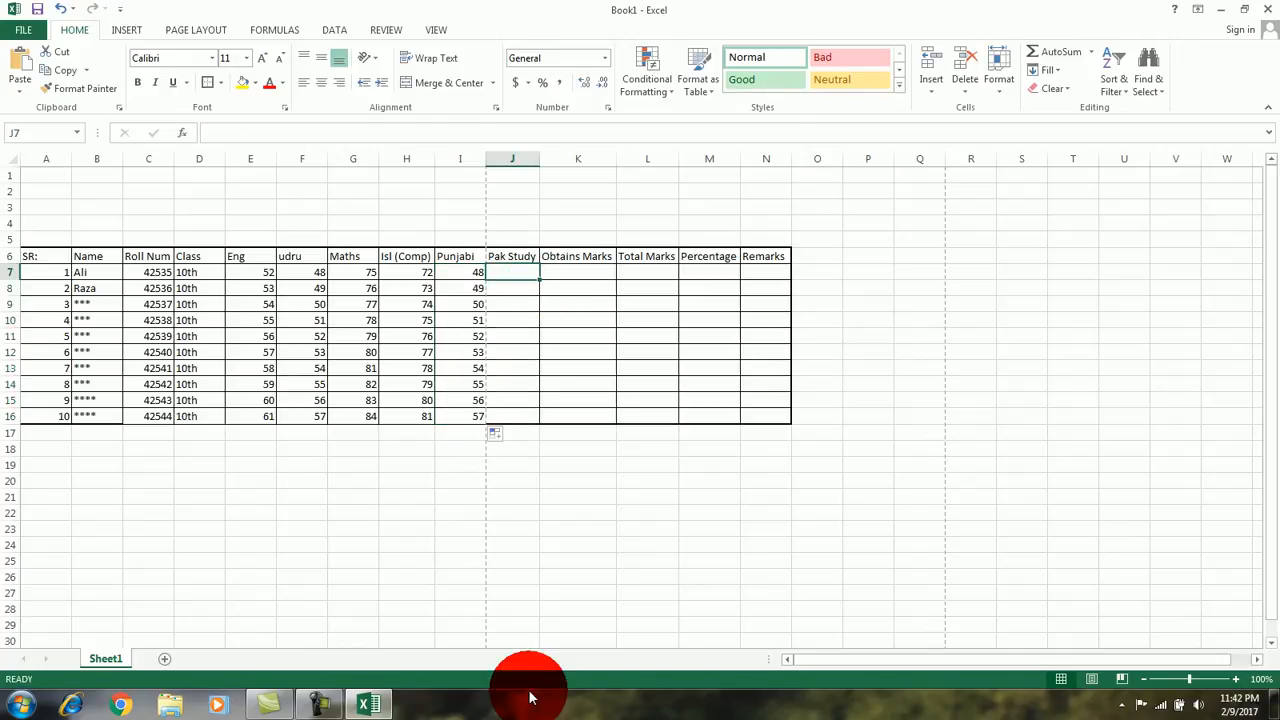
type("46")
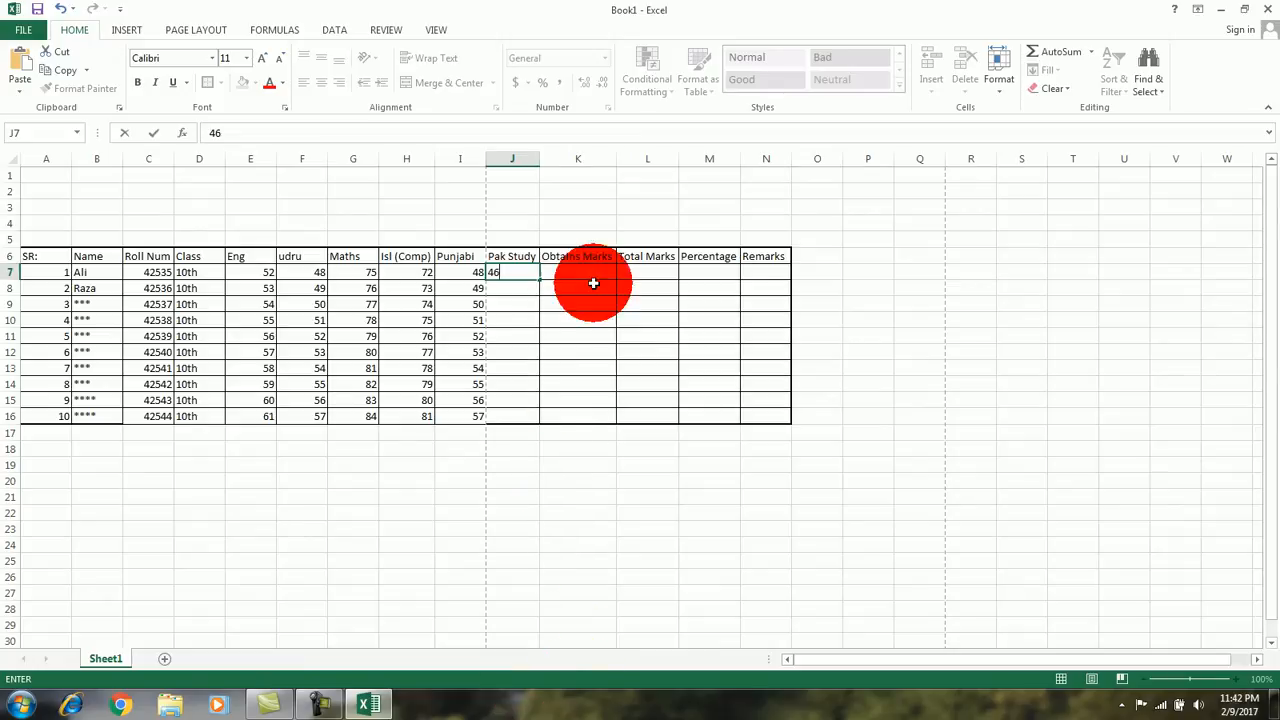
left_click_drag(539, 283, 540, 420)
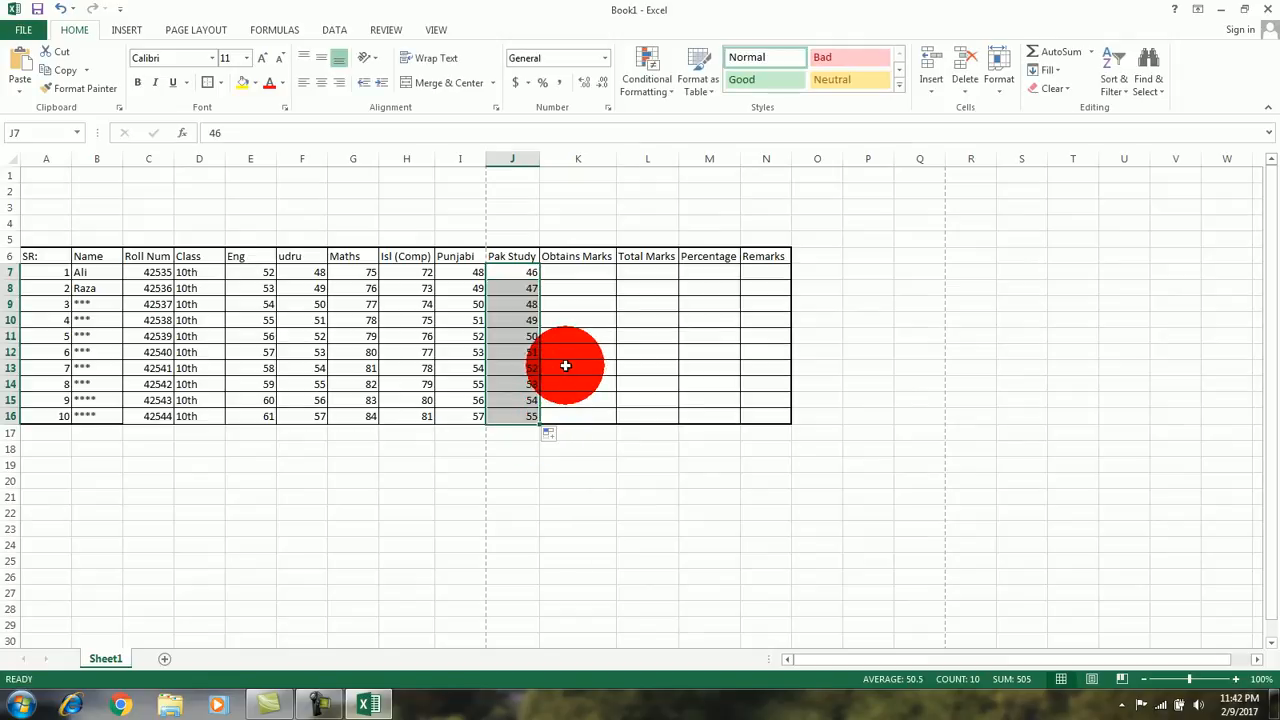
Step: Add up the first student's subject marks E7:J7 with AutoSum in the Obtains Marks cell K7
left_click(579, 271)
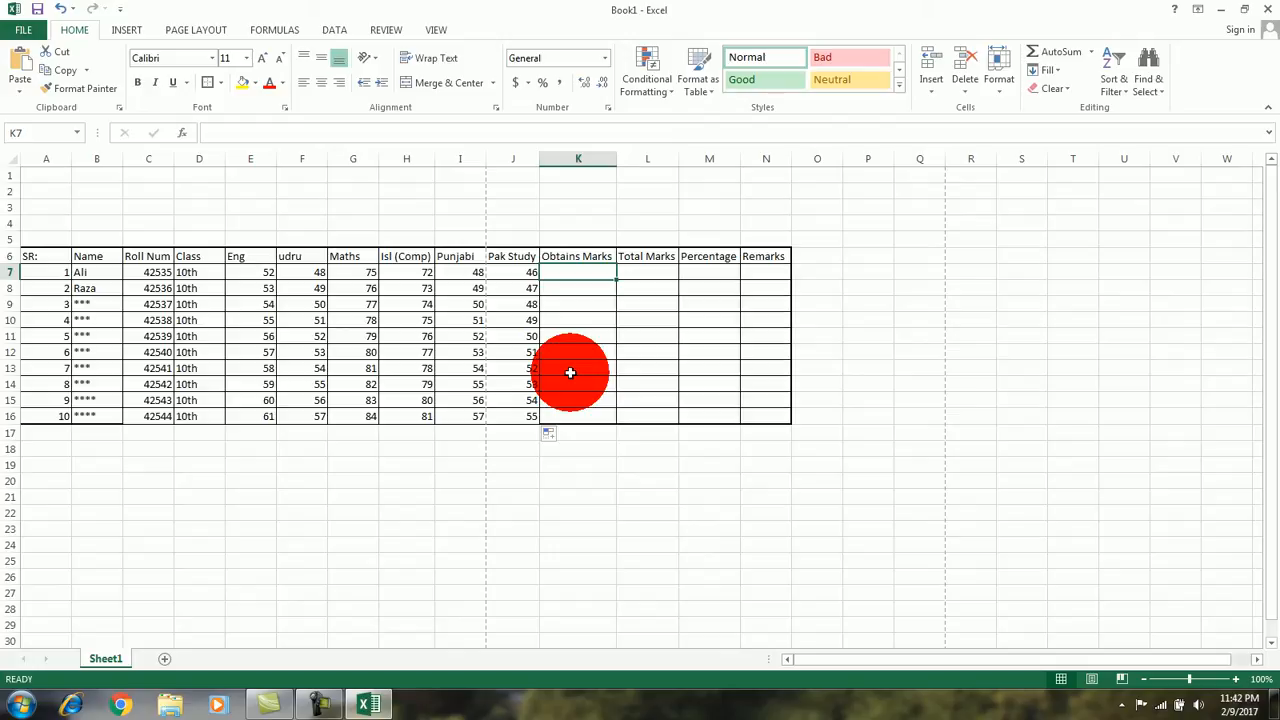
left_click(612, 480)
left_click(580, 274)
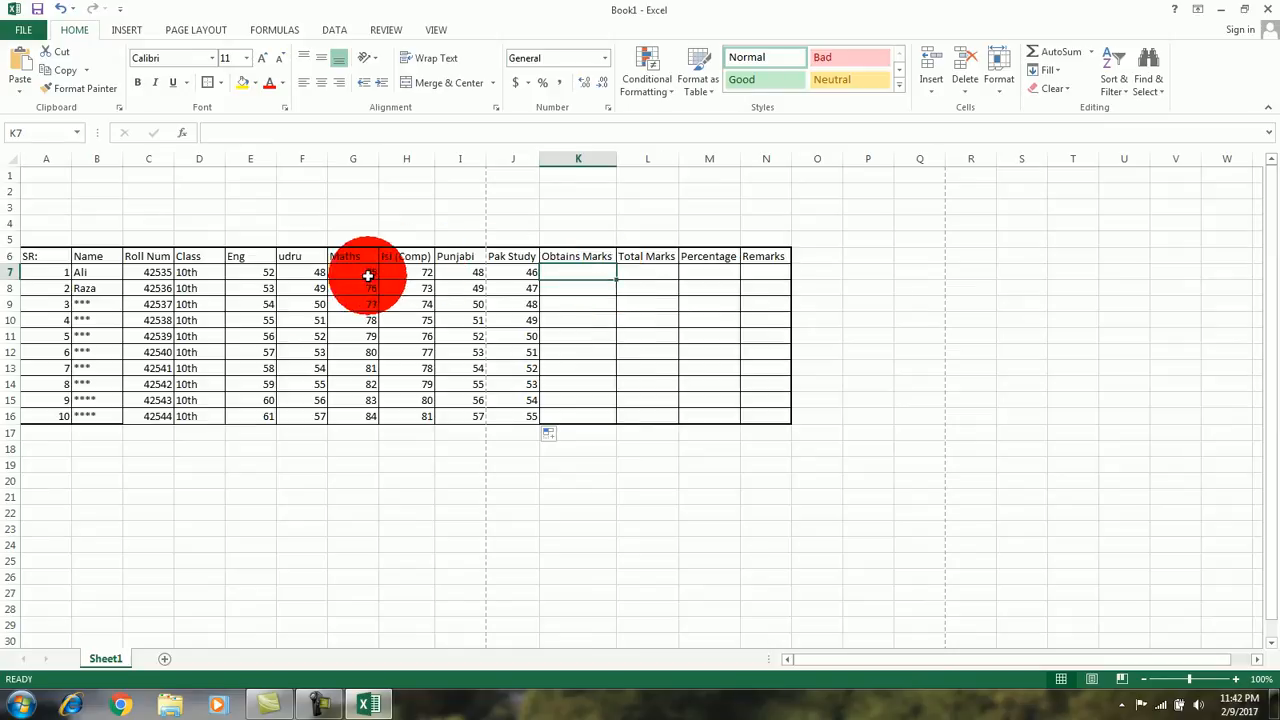
left_click(262, 272)
left_click_drag(262, 272, 502, 272)
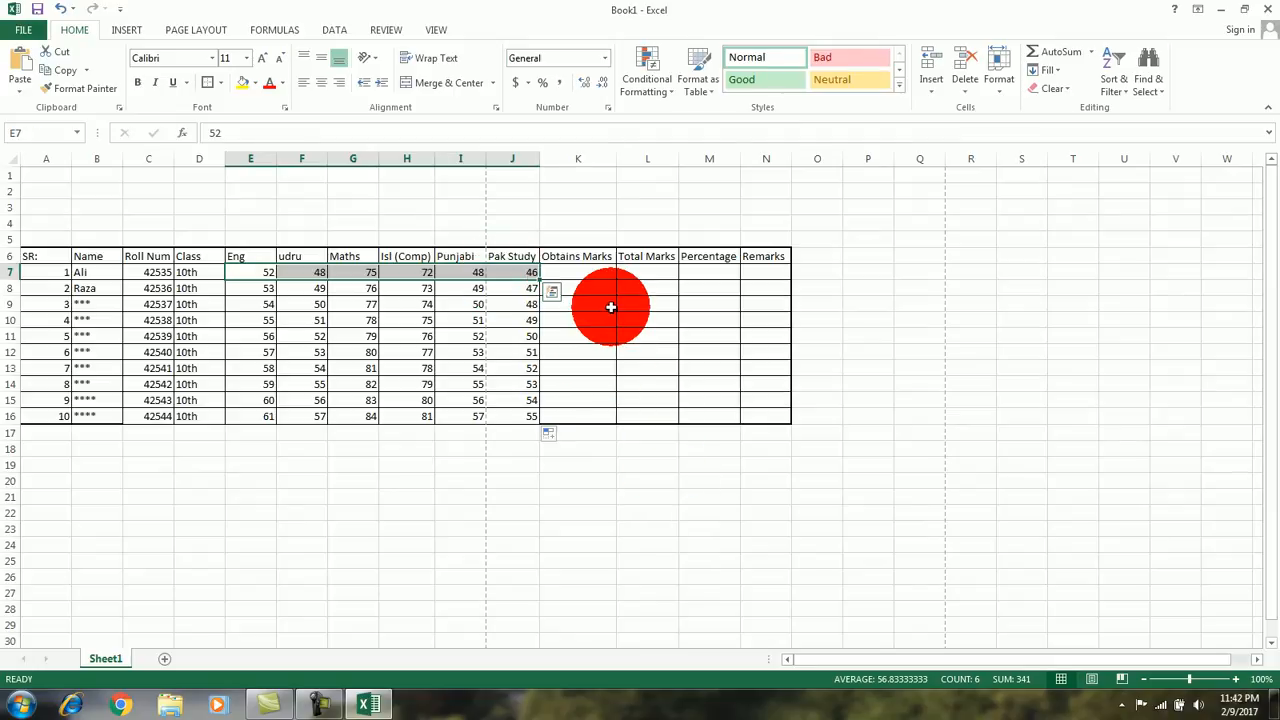
left_click(593, 271)
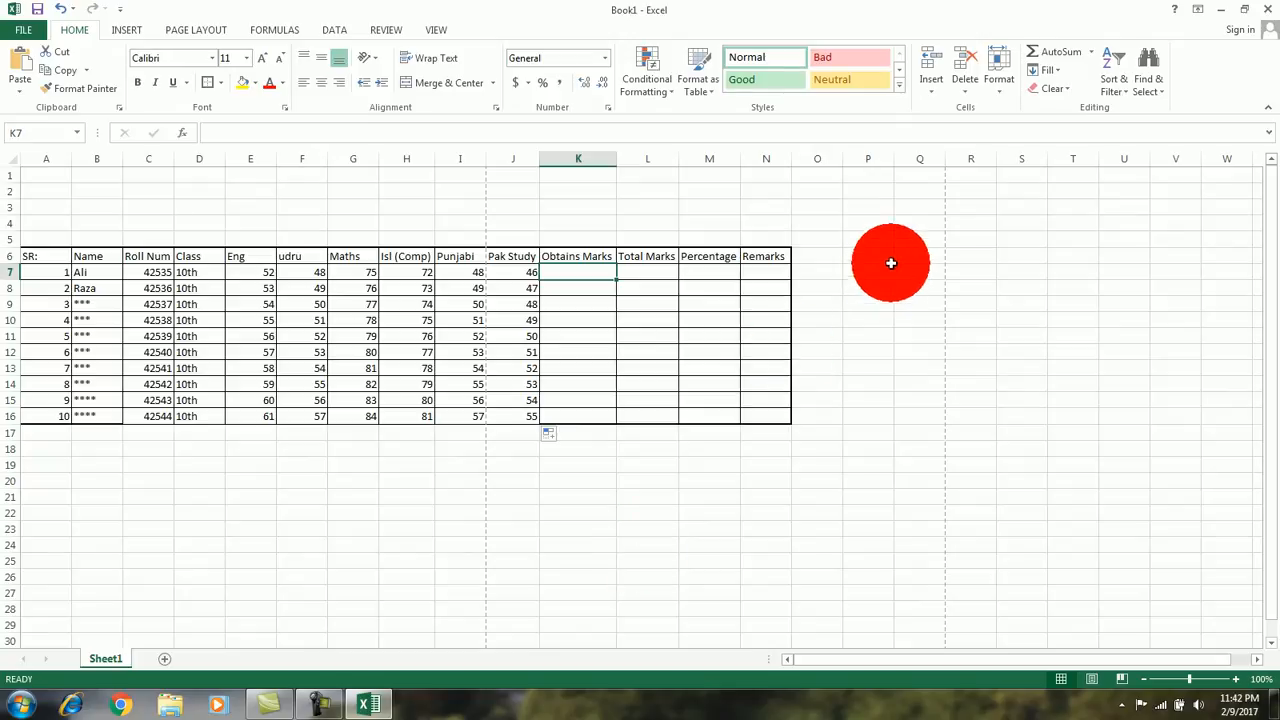
left_click(1060, 54)
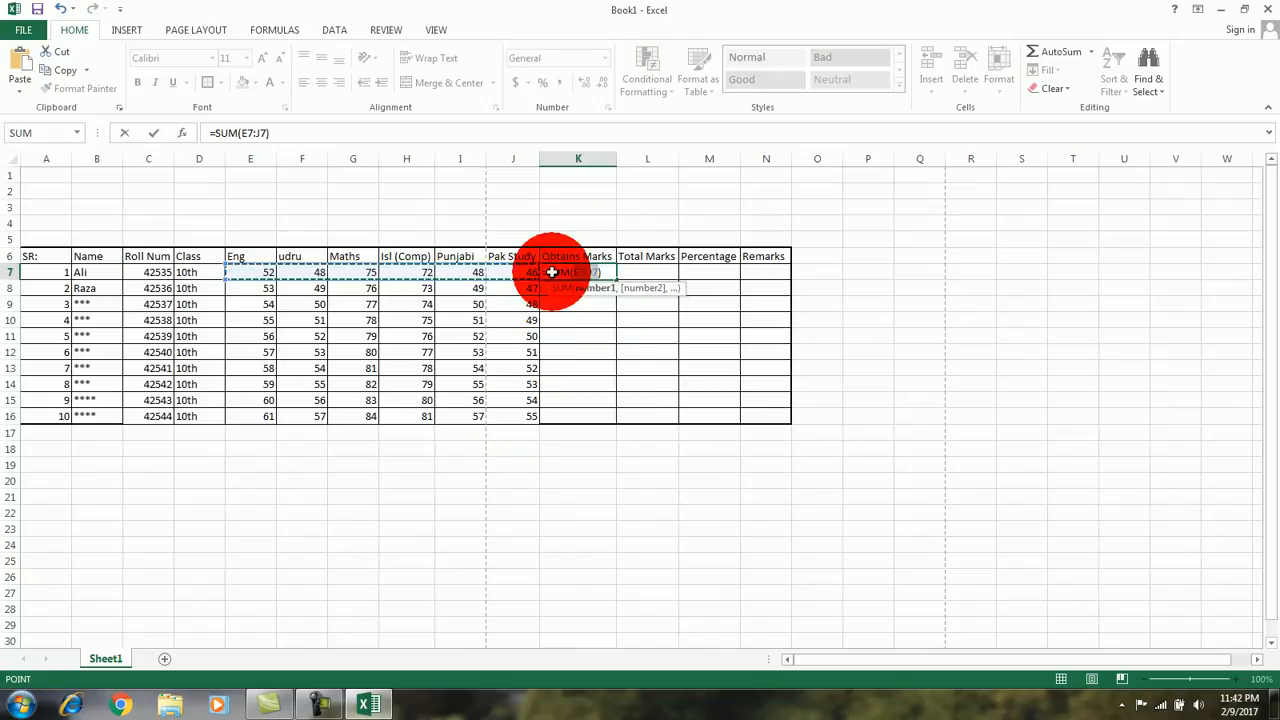
key("Return")
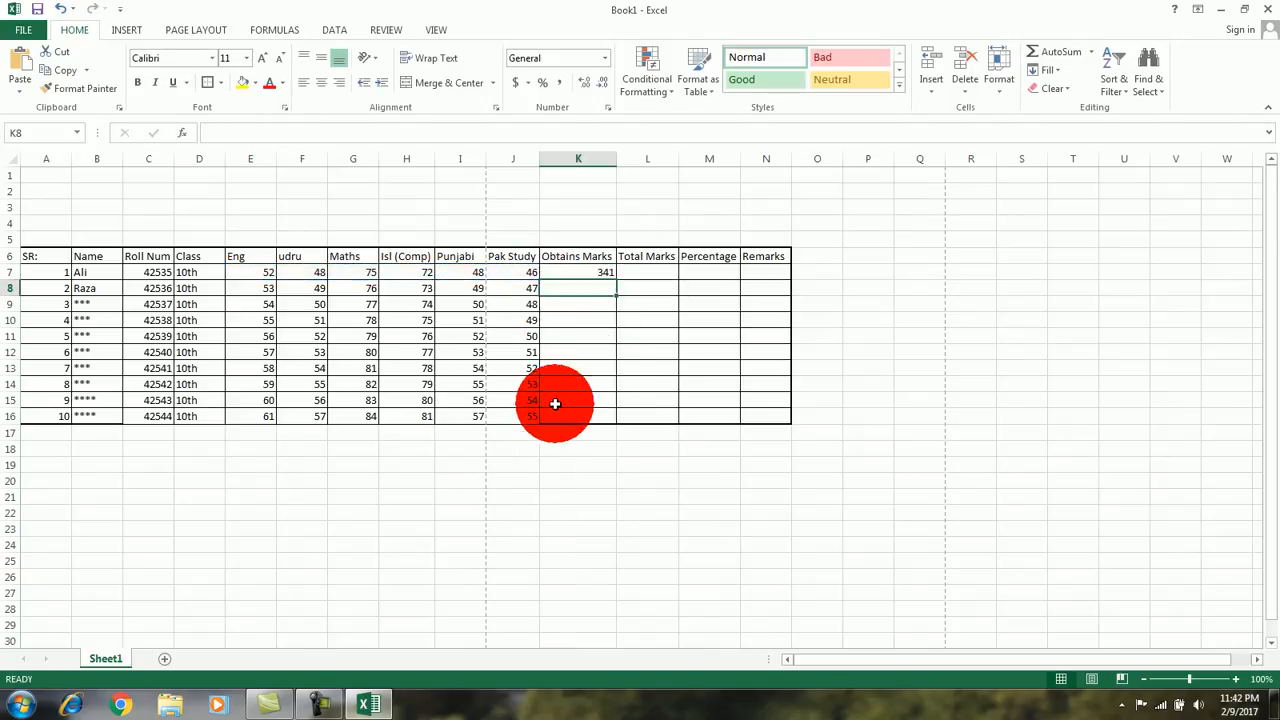
left_click(571, 272)
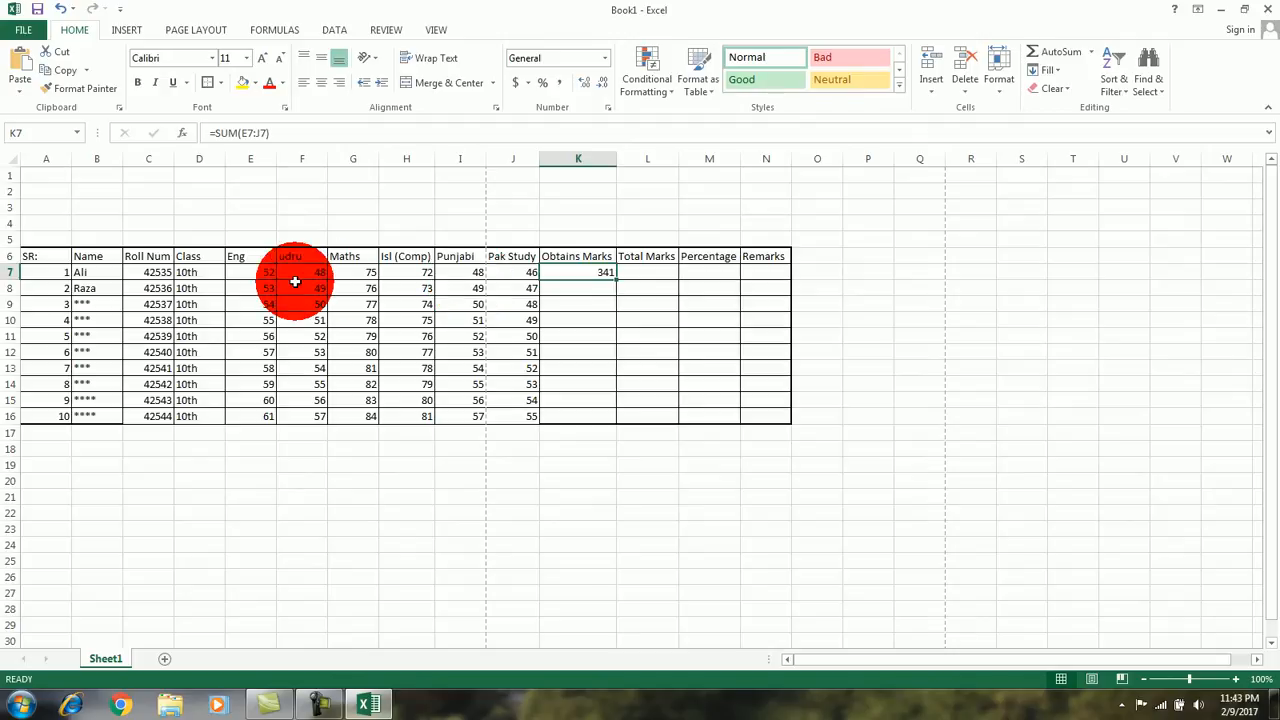
Step: Enter 550 as the first student's Total Marks in L7
left_click(637, 270)
type("550")
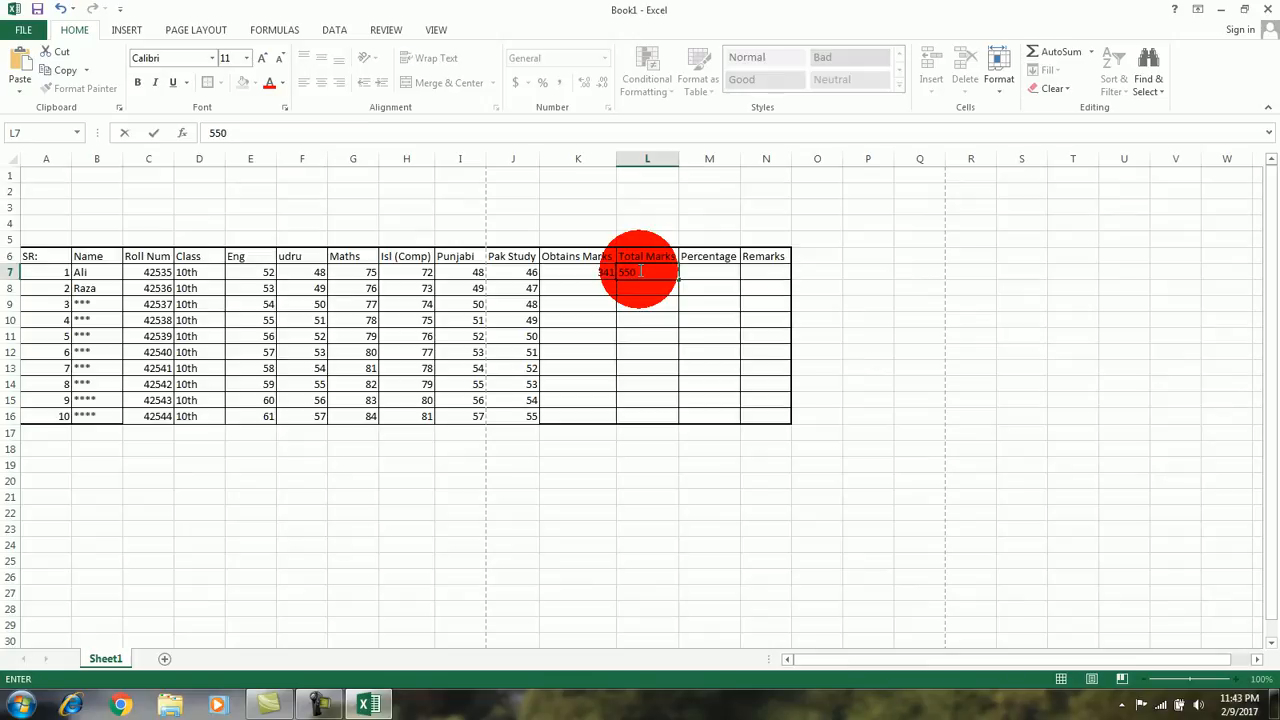
left_click(594, 287)
Step: Copy the sum formula from K7 down the Obtains Marks column to K16
left_click(598, 271)
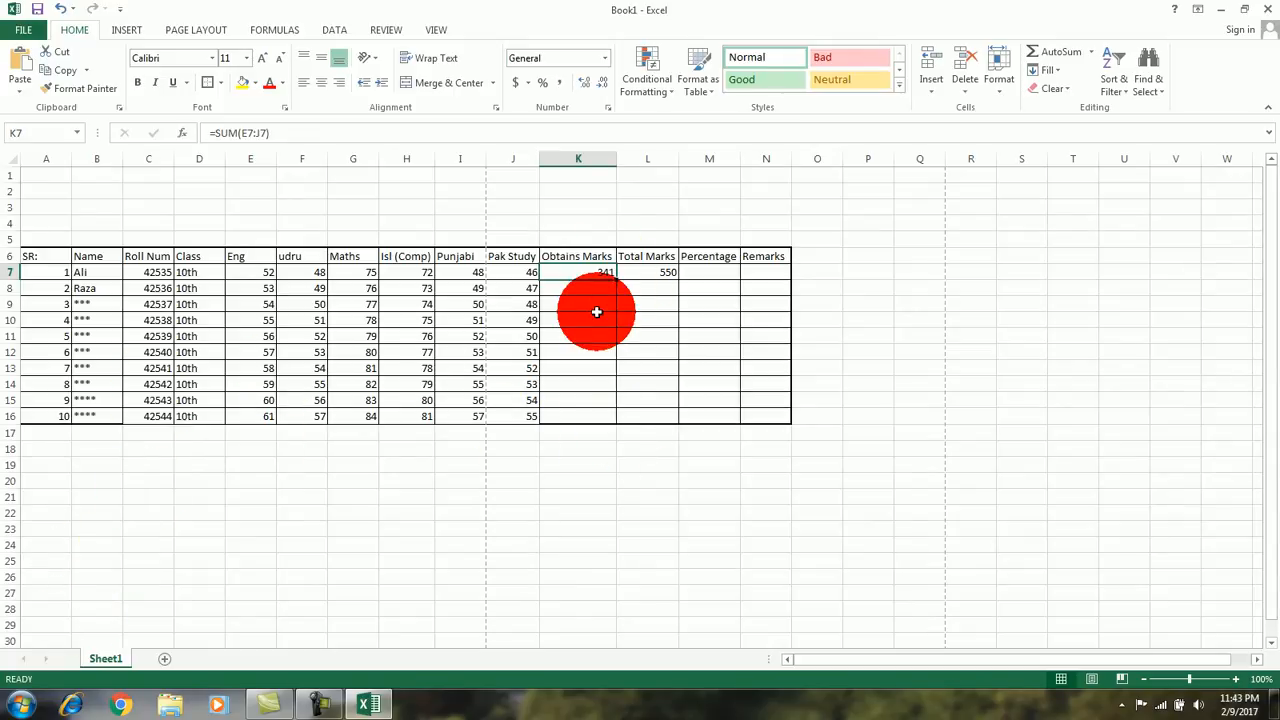
left_click(592, 372)
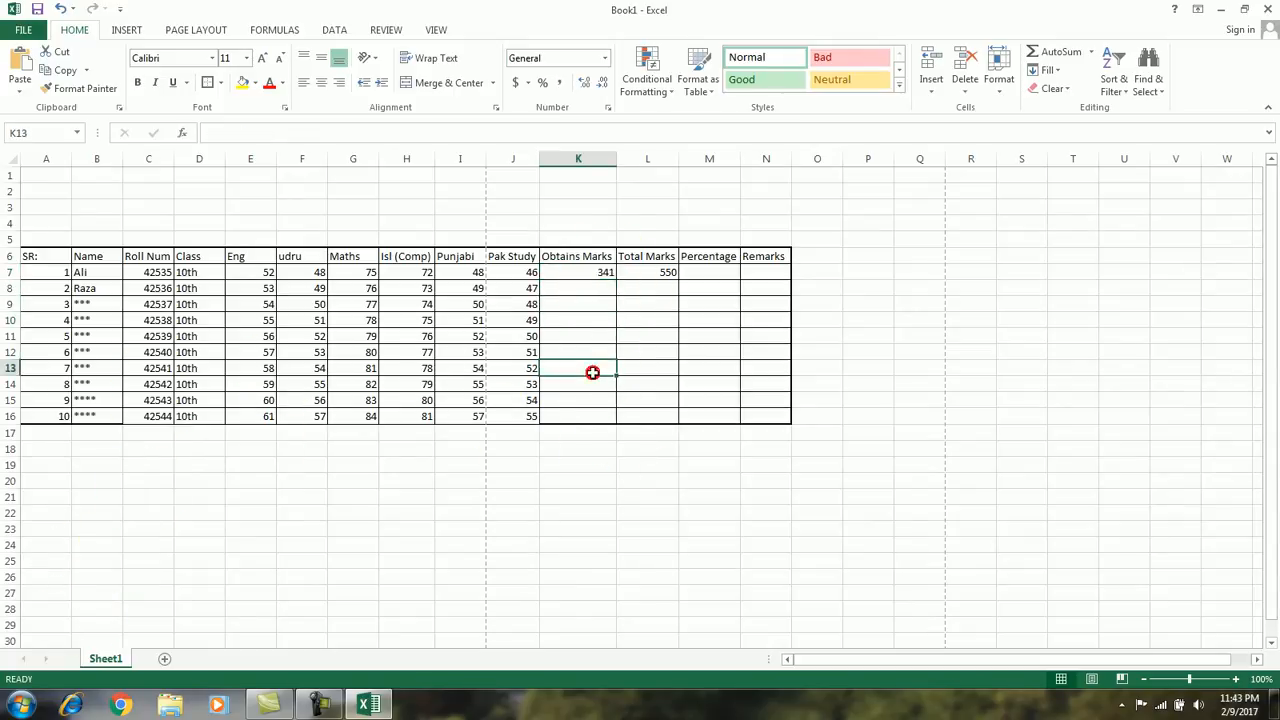
left_click(604, 272)
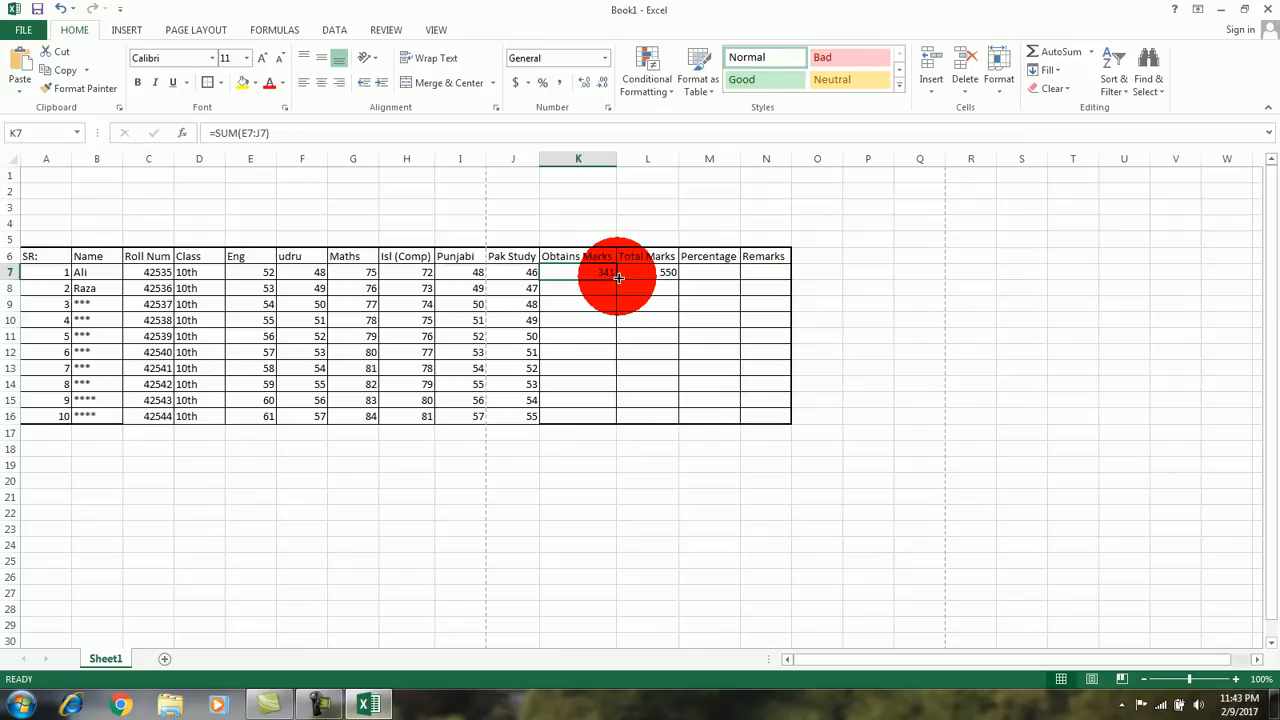
left_click_drag(618, 278, 618, 424)
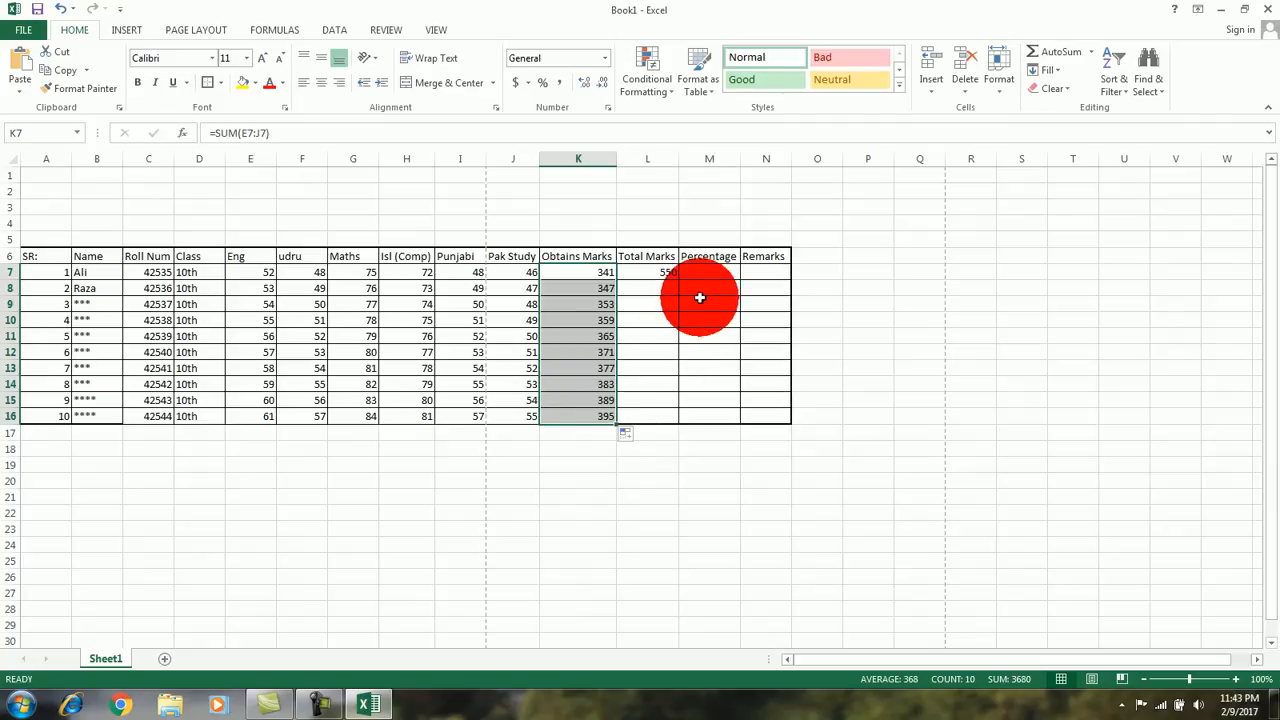
Step: Copy the total of 550 from L7 down the Total Marks column to L16
left_click(665, 272)
left_click_drag(679, 281, 676, 424)
left_click(709, 362)
Step: Calculate the first student's percentage in M7 with the formula =K7/L7*100
left_click(712, 269)
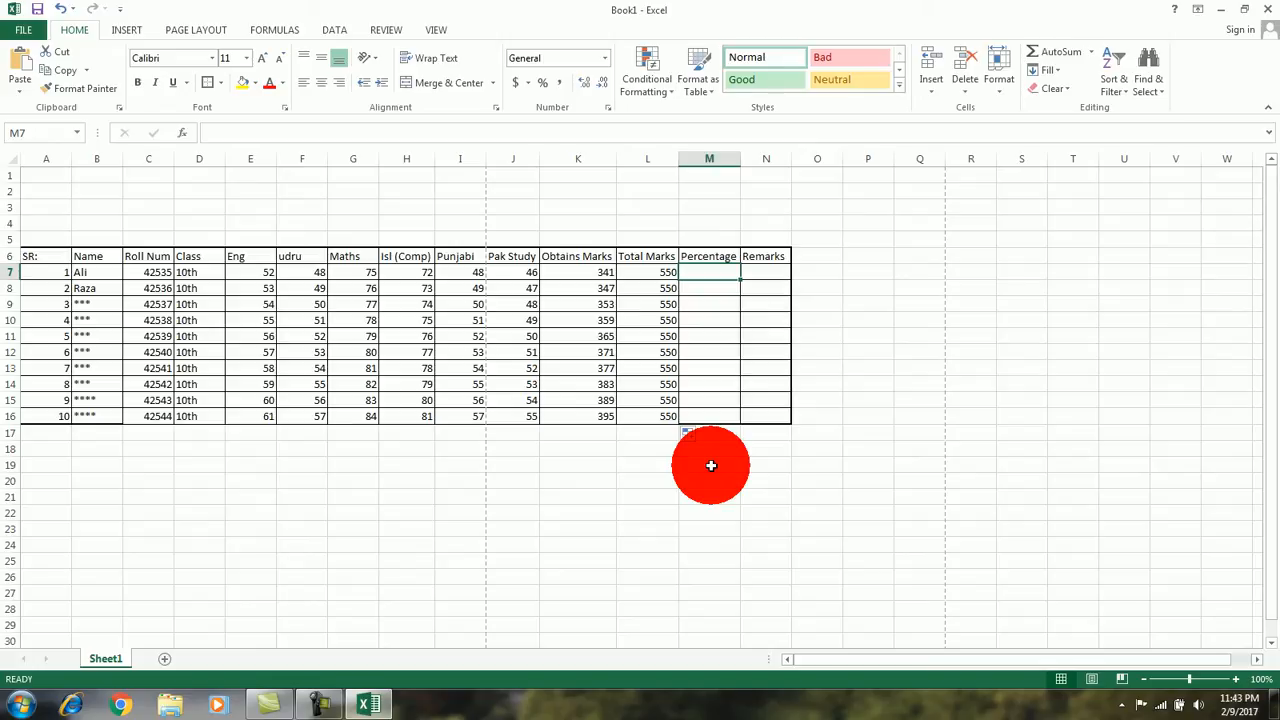
type("=")
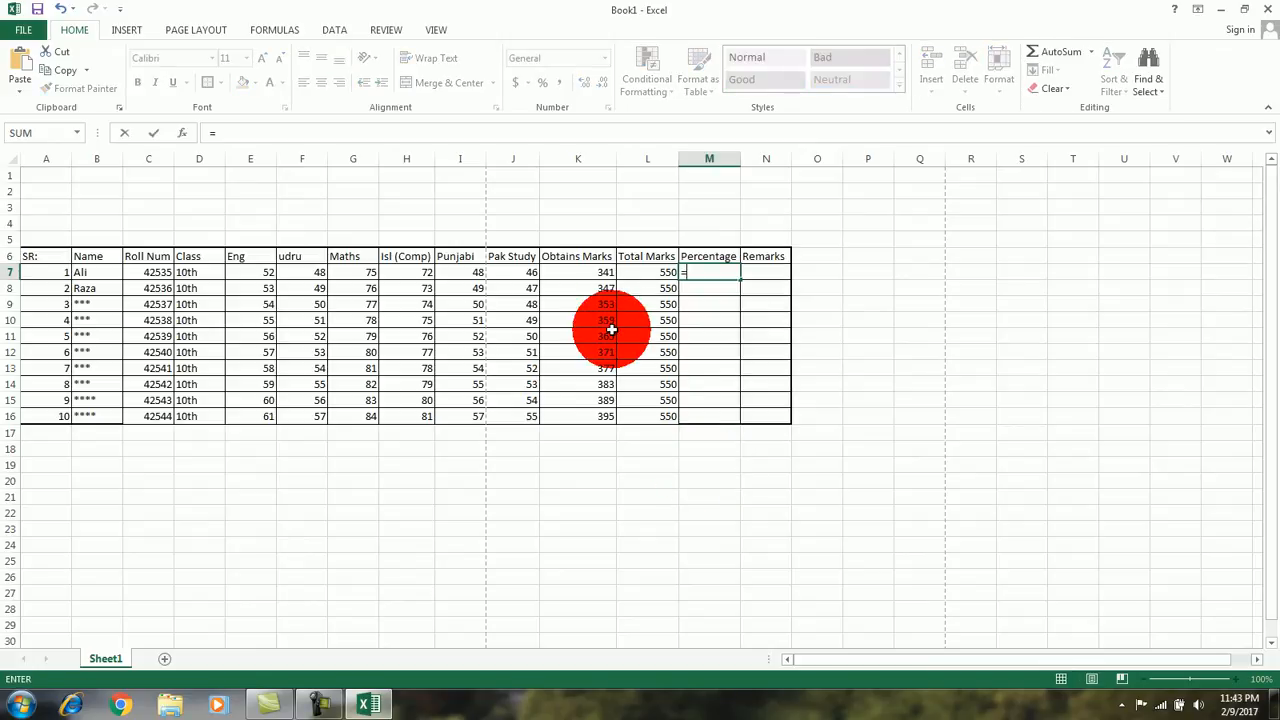
left_click(605, 273)
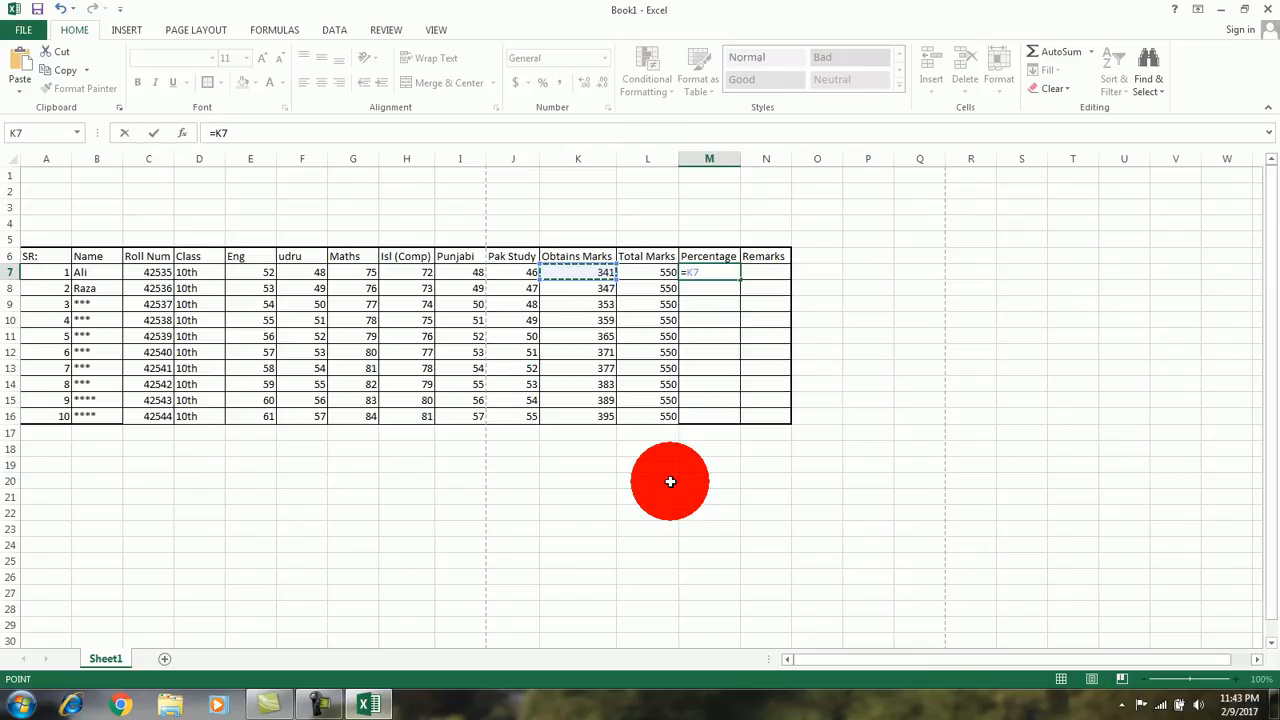
type("/")
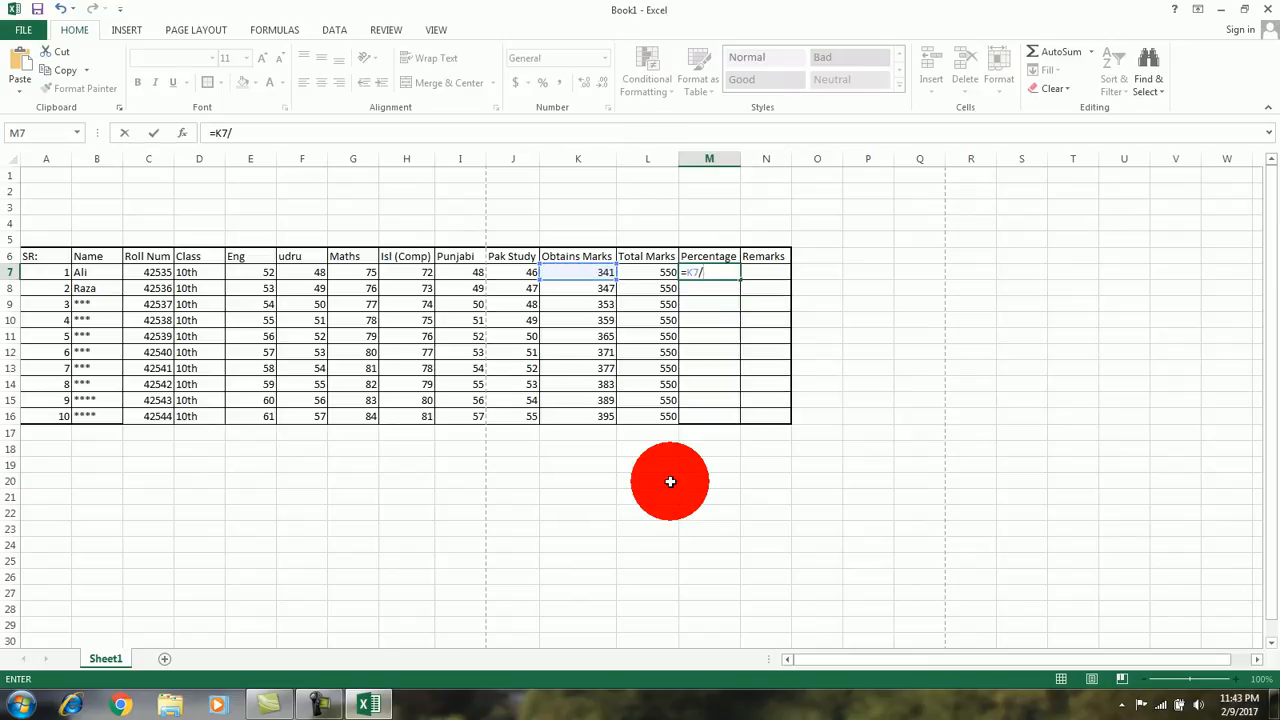
left_click(660, 272)
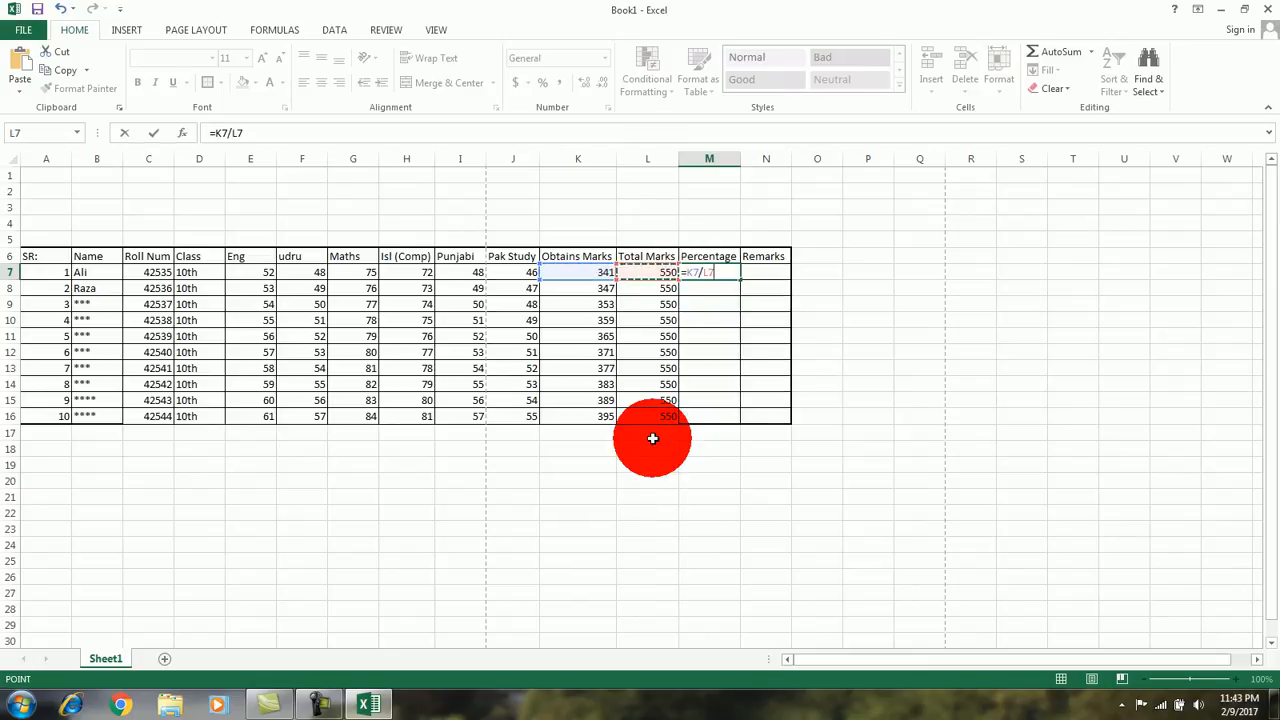
type("*100")
key("Return")
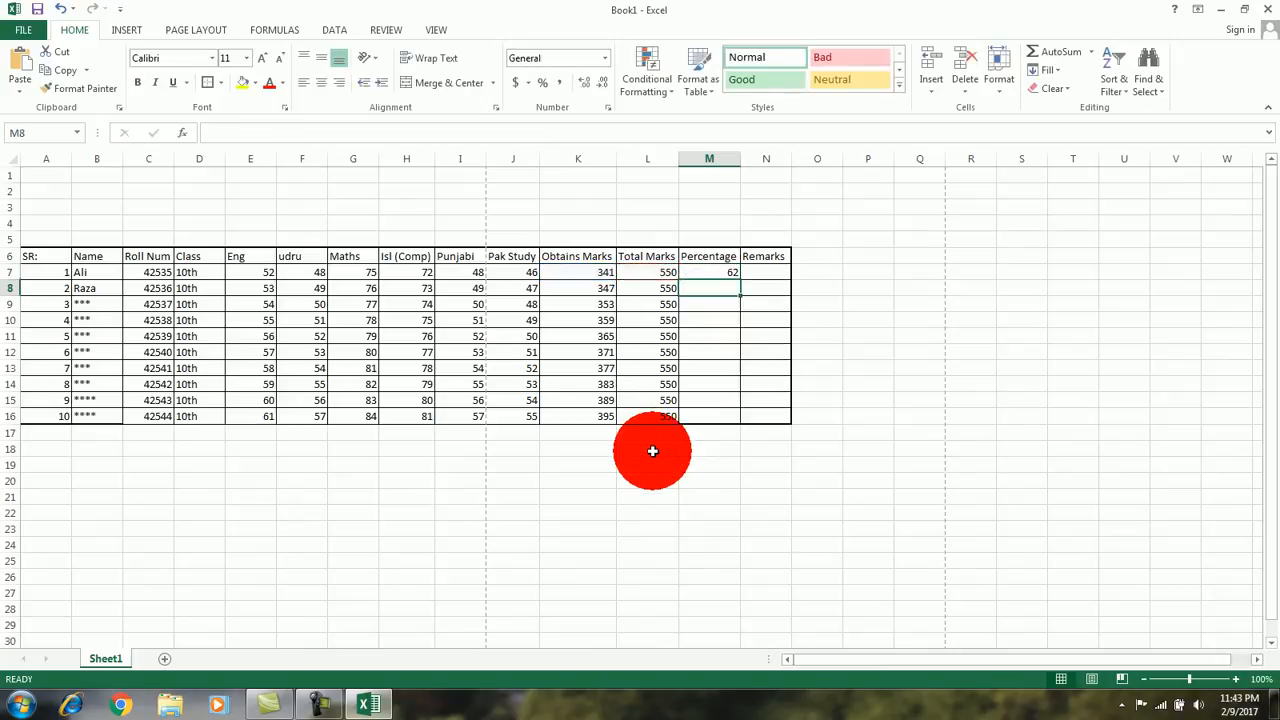
Step: Copy the percentage formula from M7 down the Percentage column to M16
left_click(724, 271)
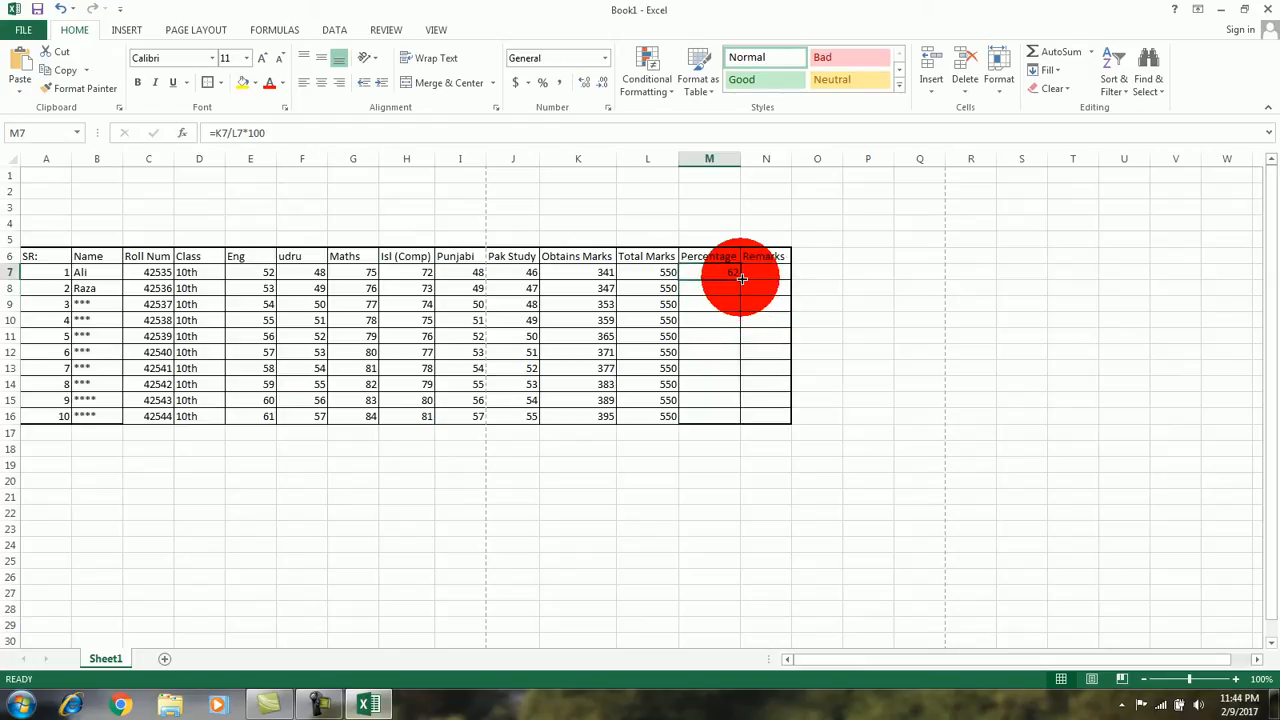
mouse_move(741, 278)
left_mouse_down()
mouse_move(741, 345)
mouse_move(737, 271)
left_mouse_up()
left_click(760, 306)
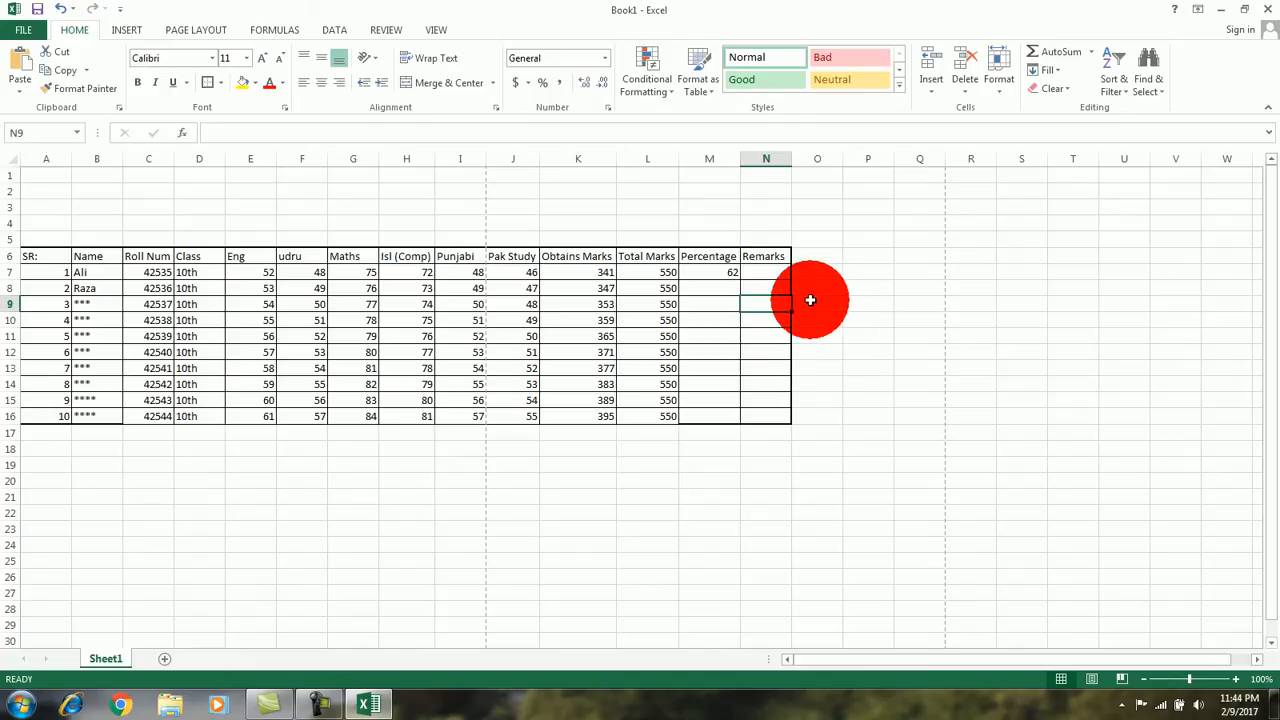
left_click(736, 273)
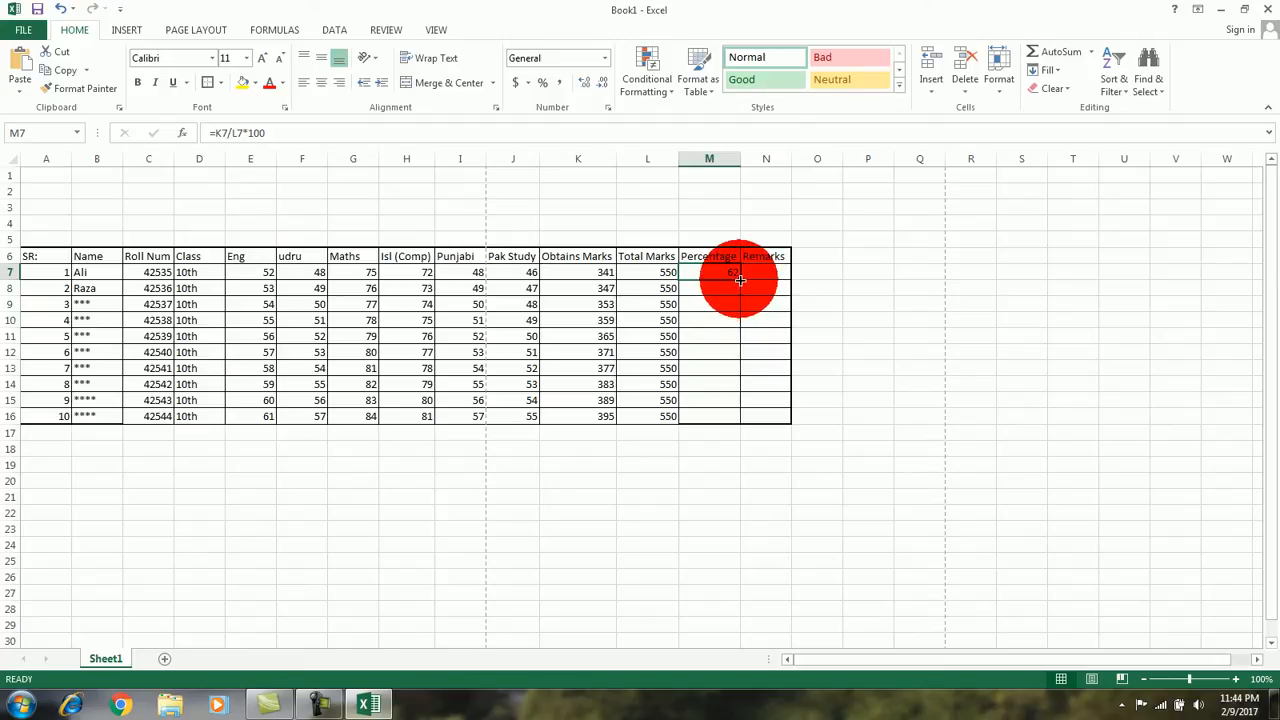
left_click_drag(740, 280, 738, 420)
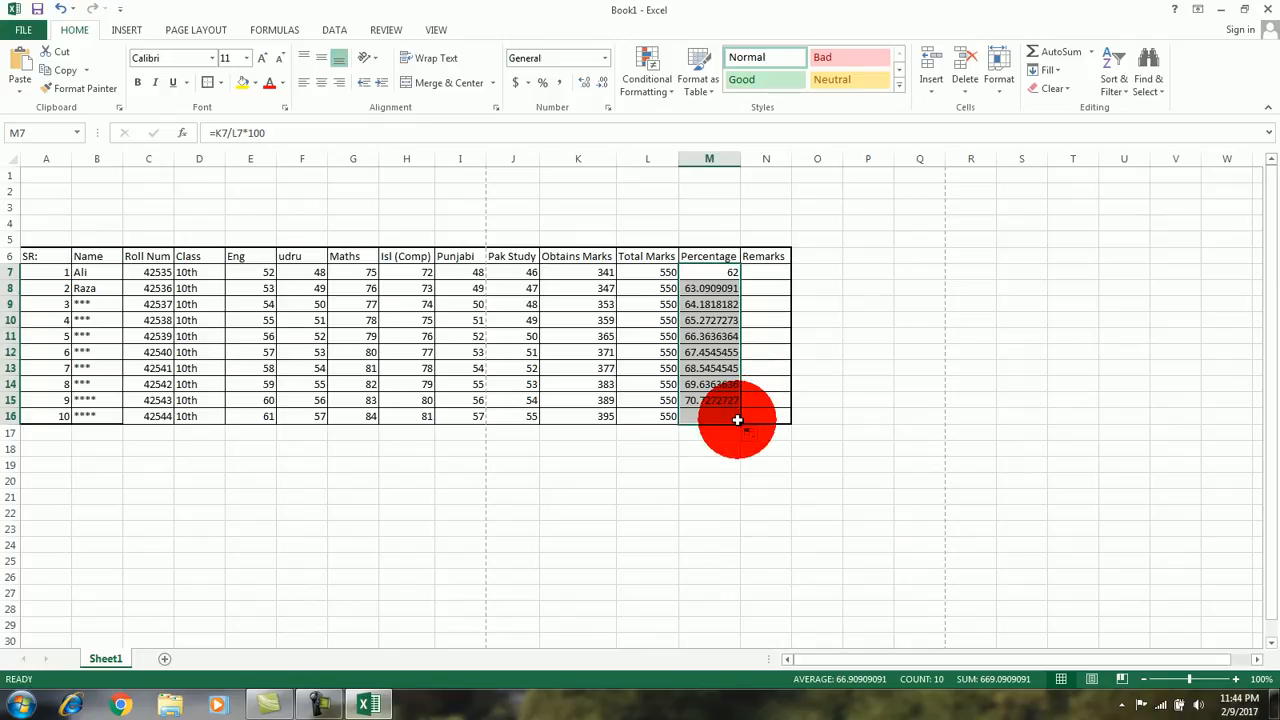
left_click(768, 286)
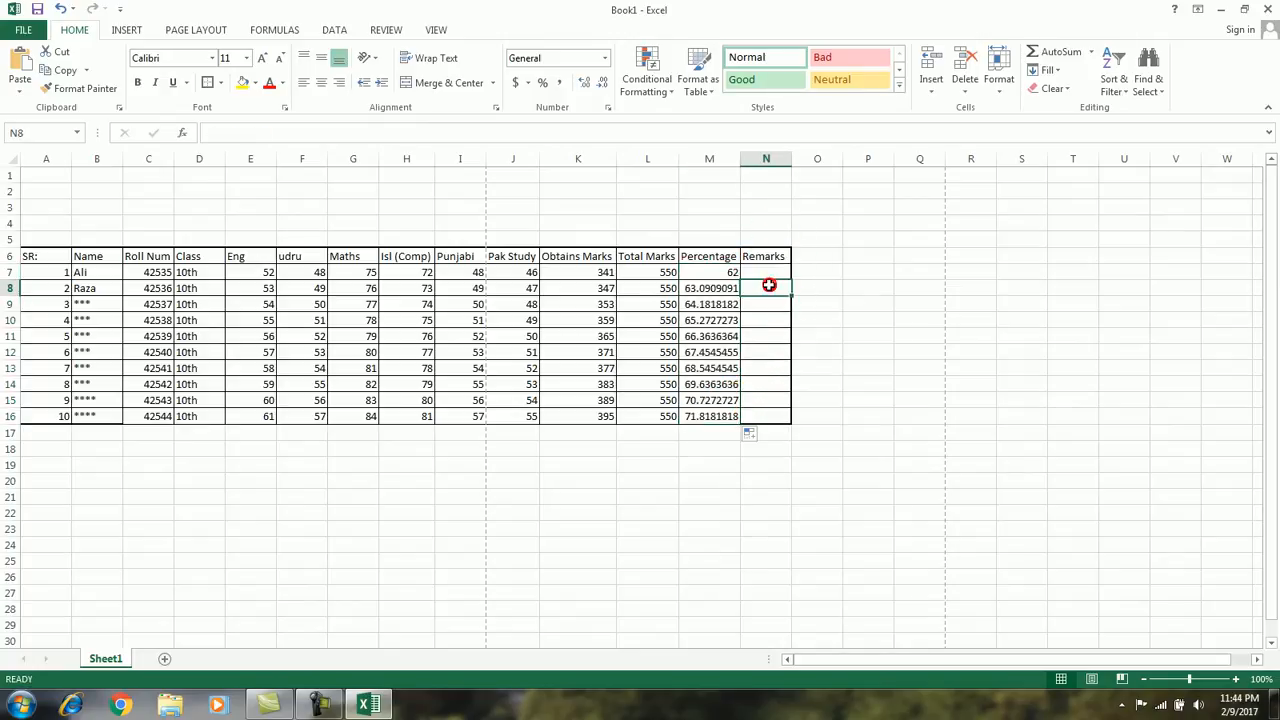
Step: Change the first student's Punjabi mark in I7 to 49 and select the Remarks cell N7
left_click(460, 272)
type("49")
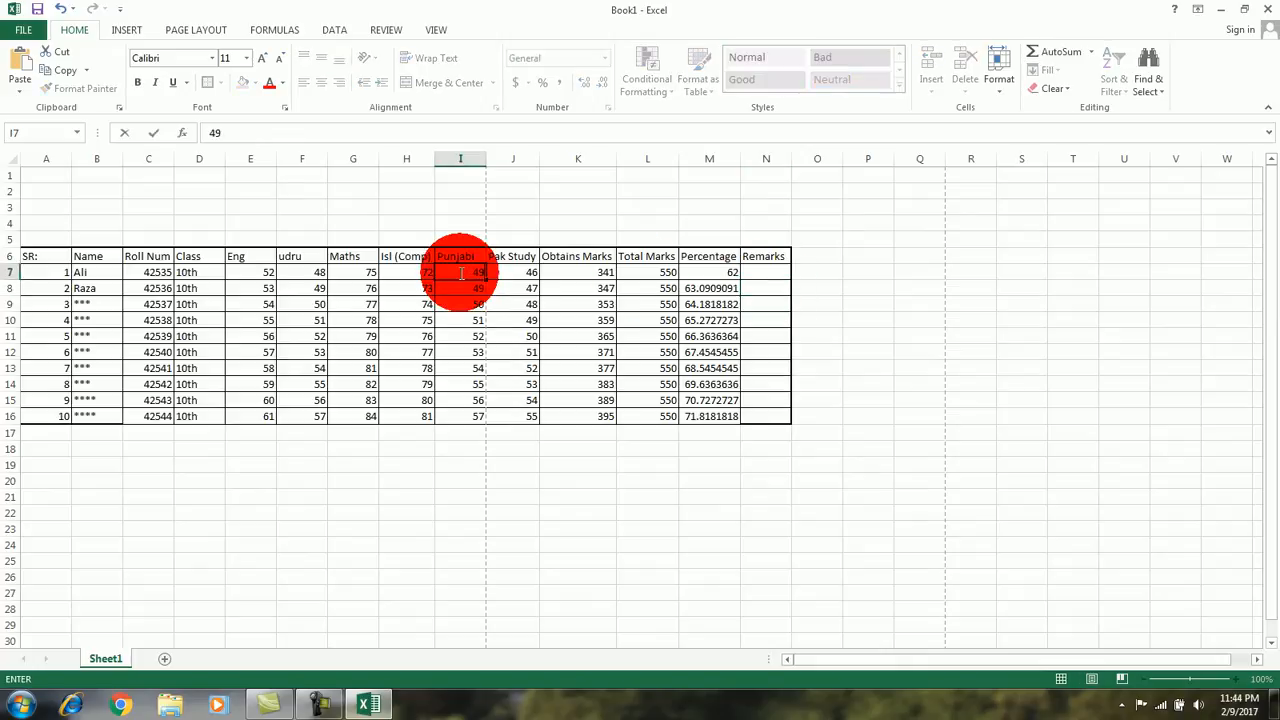
key("Return")
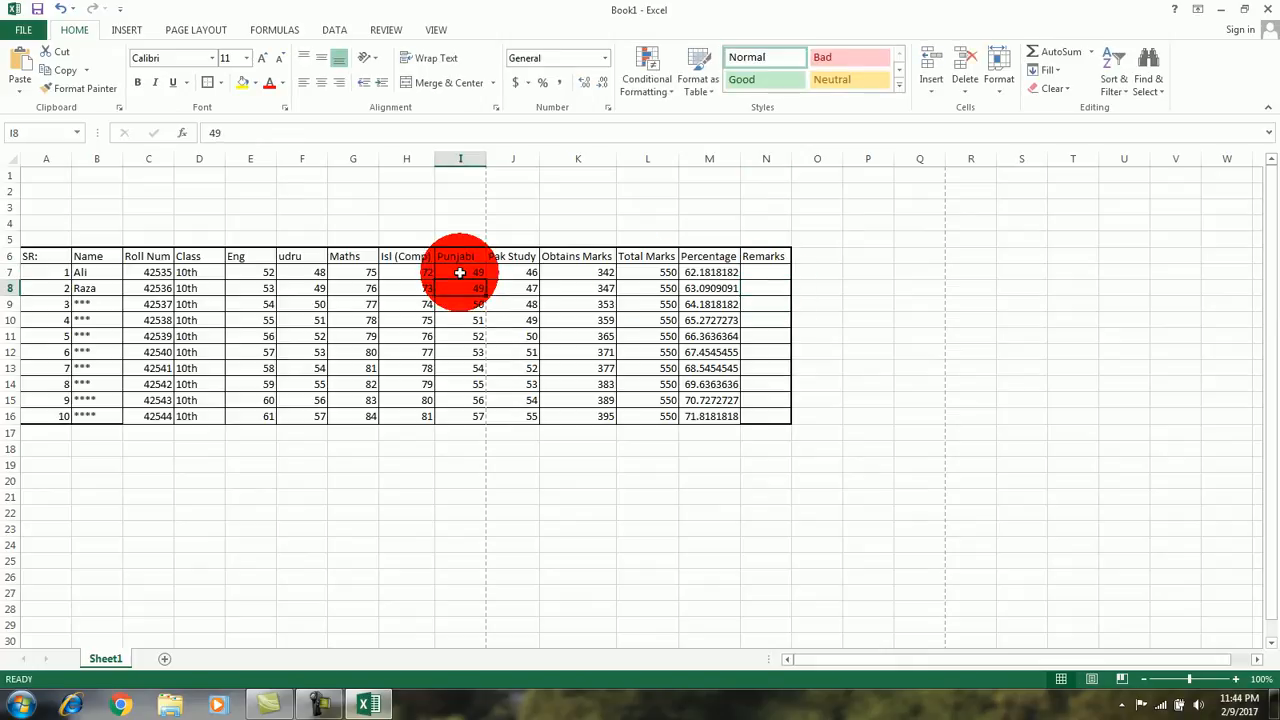
left_click(758, 257)
left_click(763, 280)
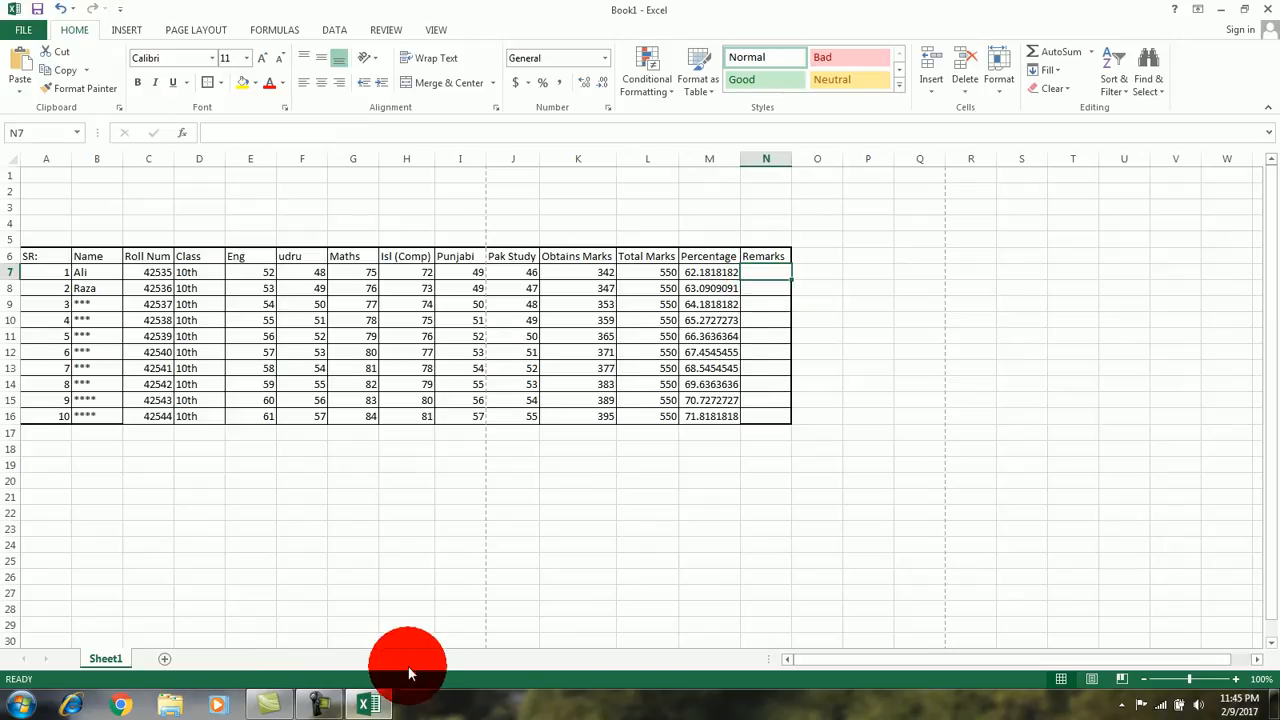
left_click(328, 706)
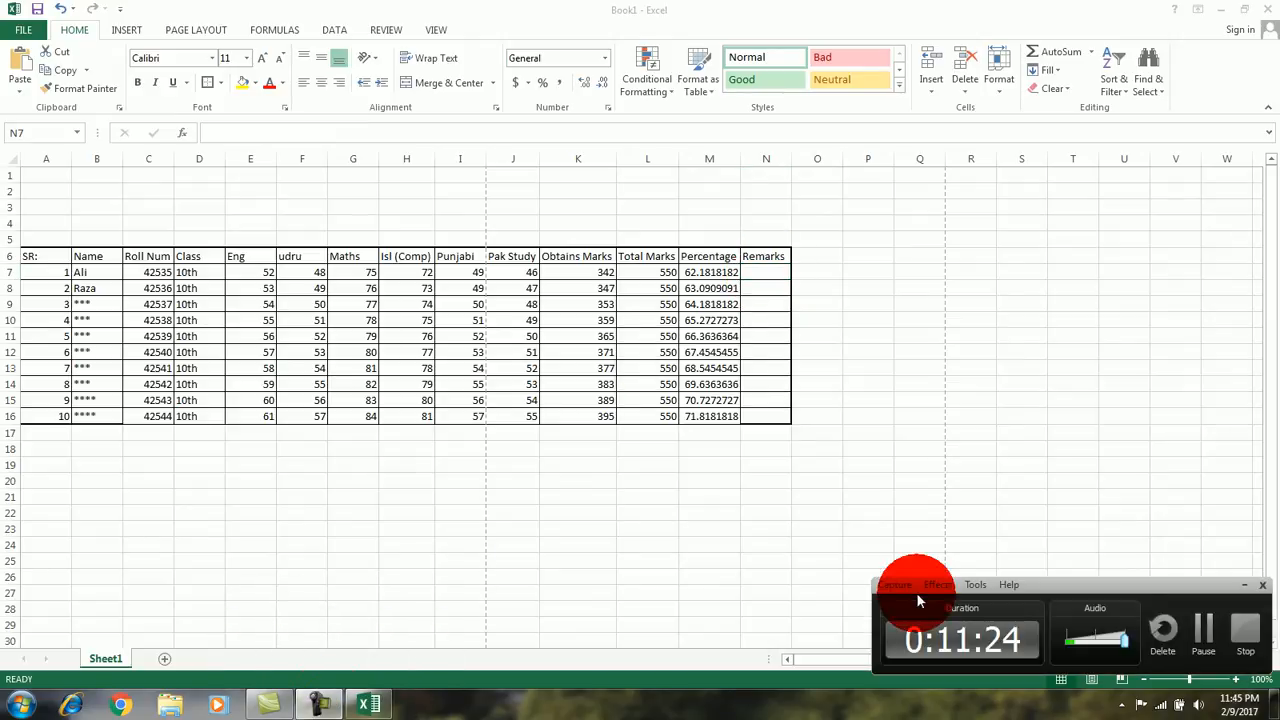
left_click(1210, 632)
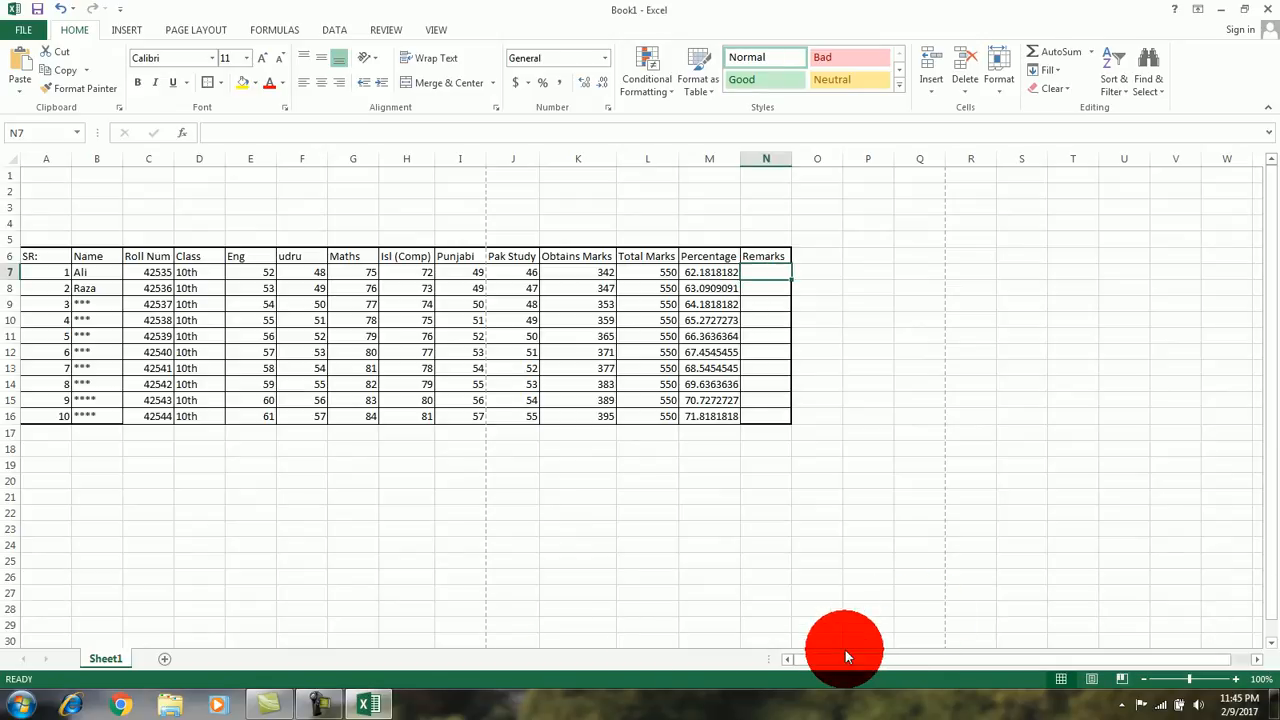
left_click(318, 706)
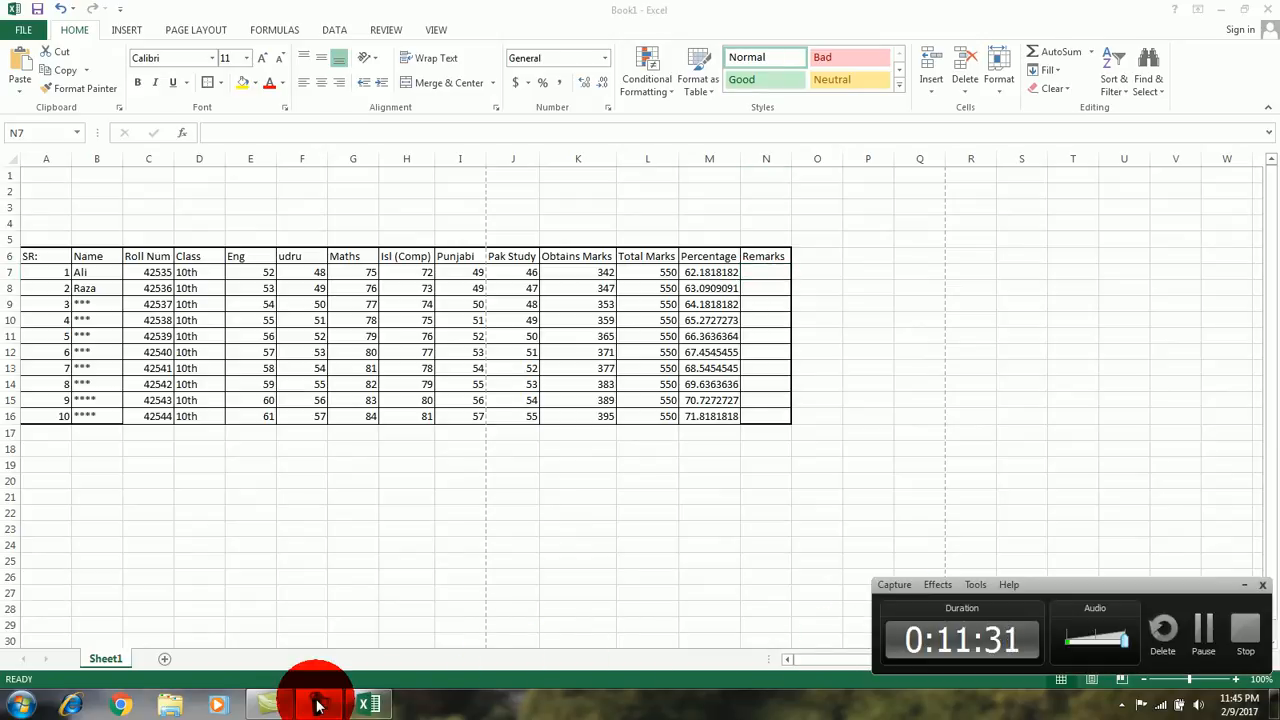
left_click(318, 706)
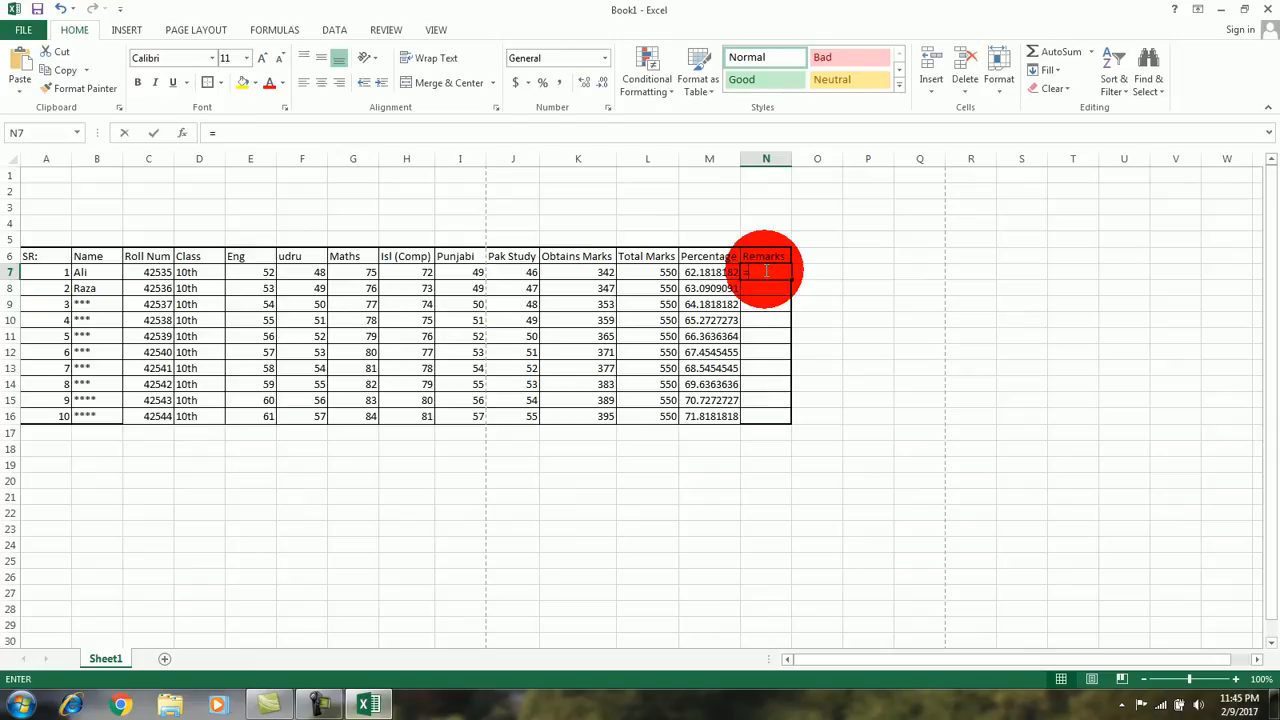
Step: Start an IF formula in Remarks cell N7 that tests whether the percentage meets M7>=70
type("=if")
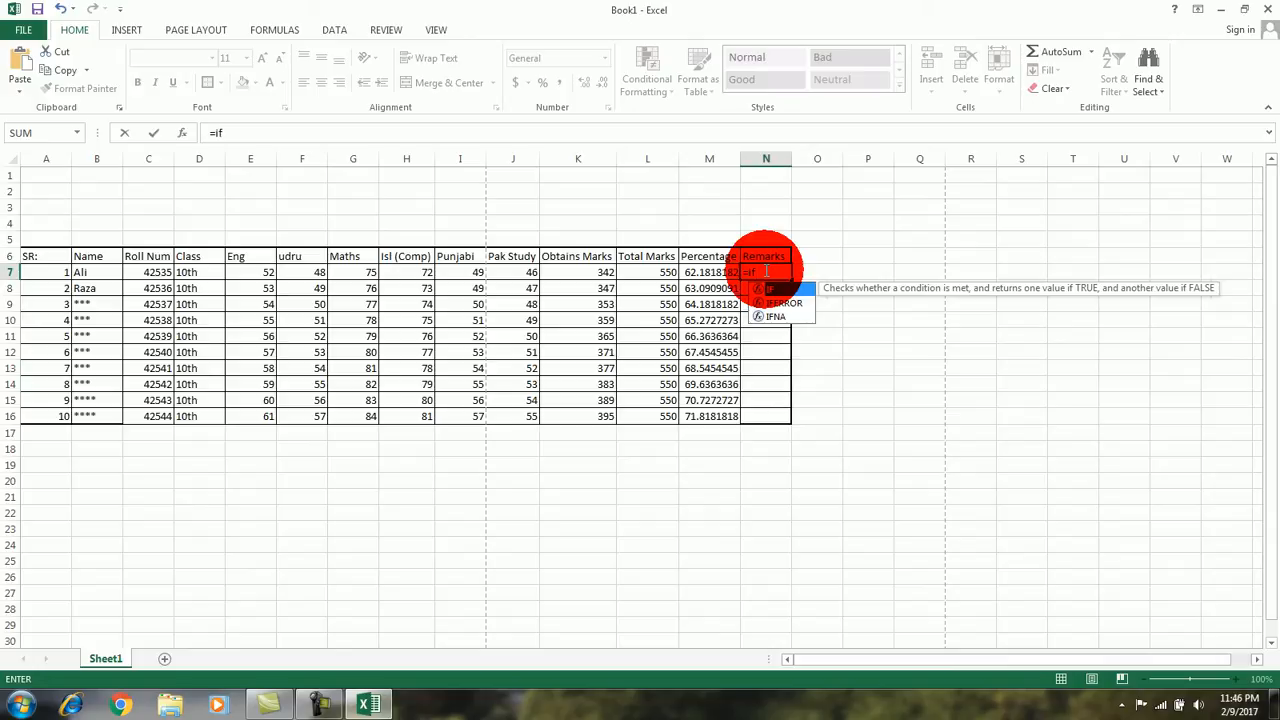
type("(")
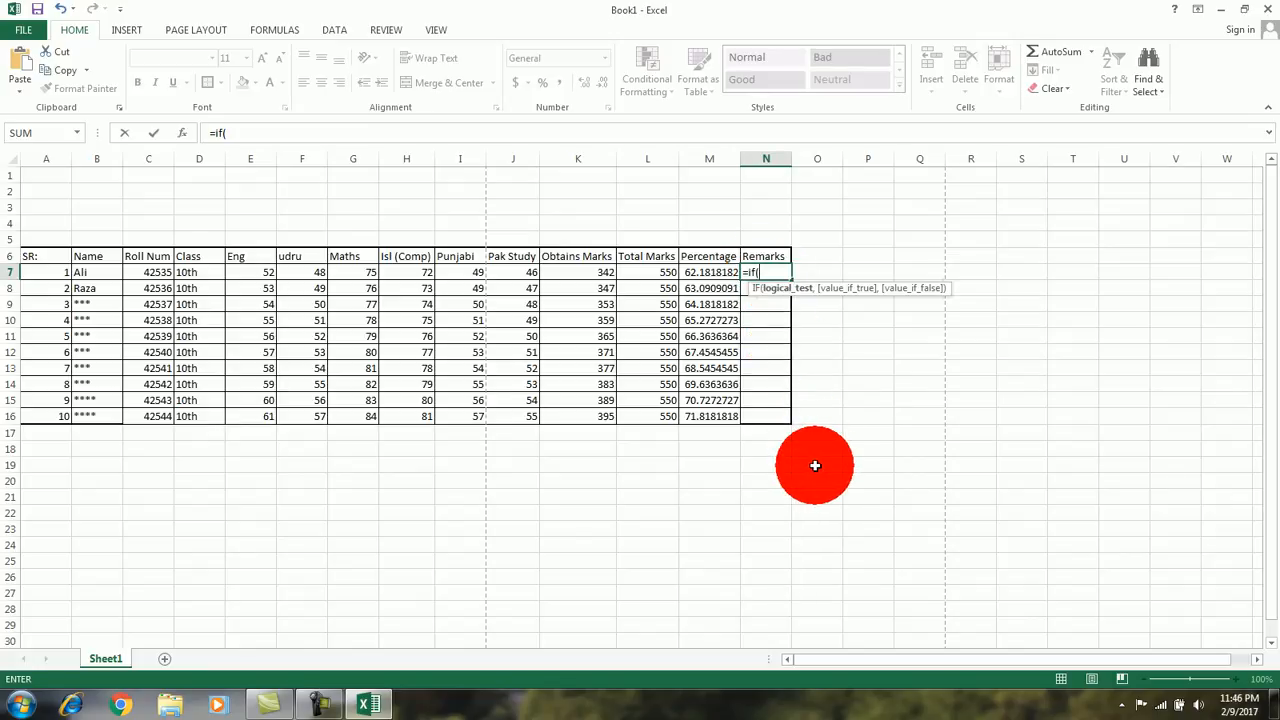
left_click(702, 273)
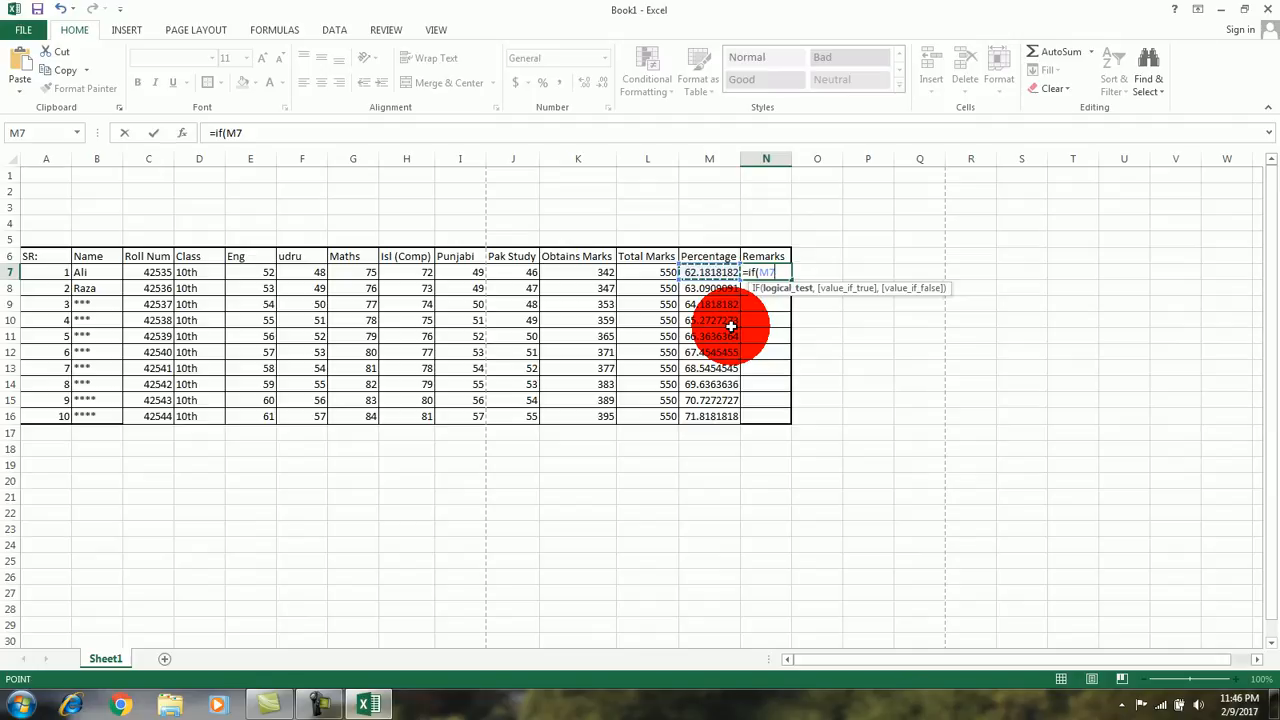
type("<")
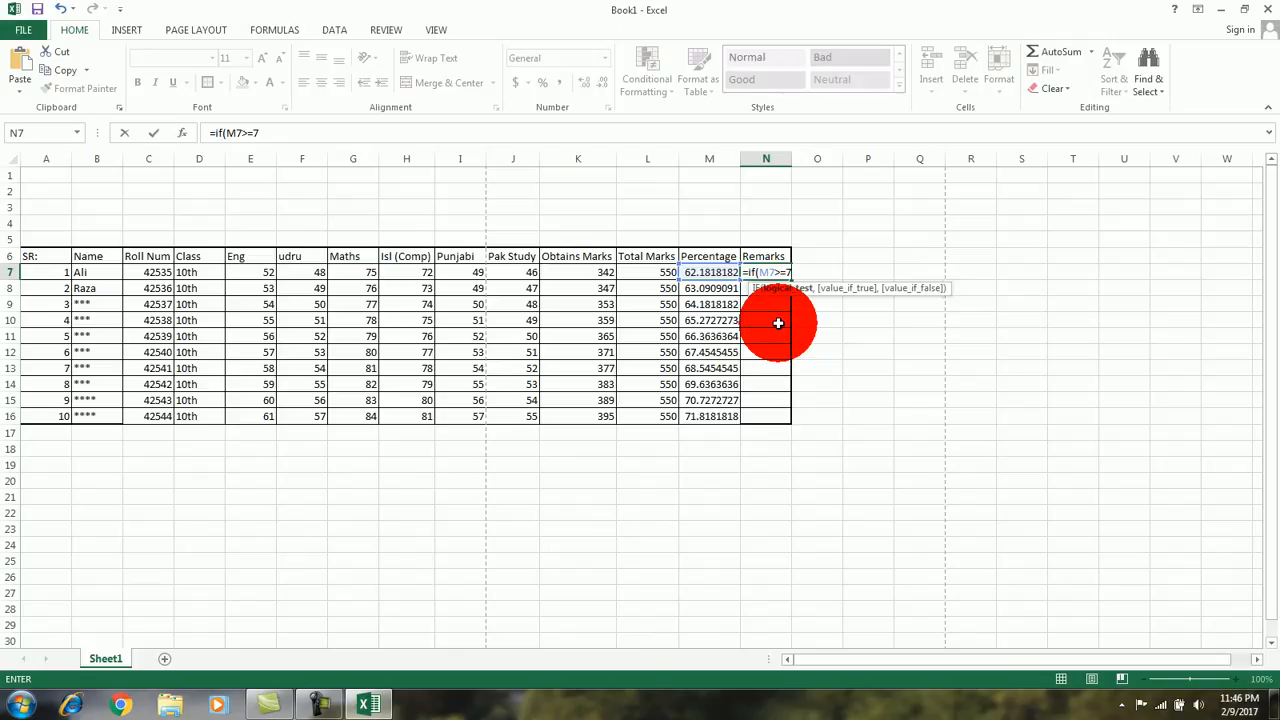
type("5")
key("BackSpace")
type("70")
type(",")
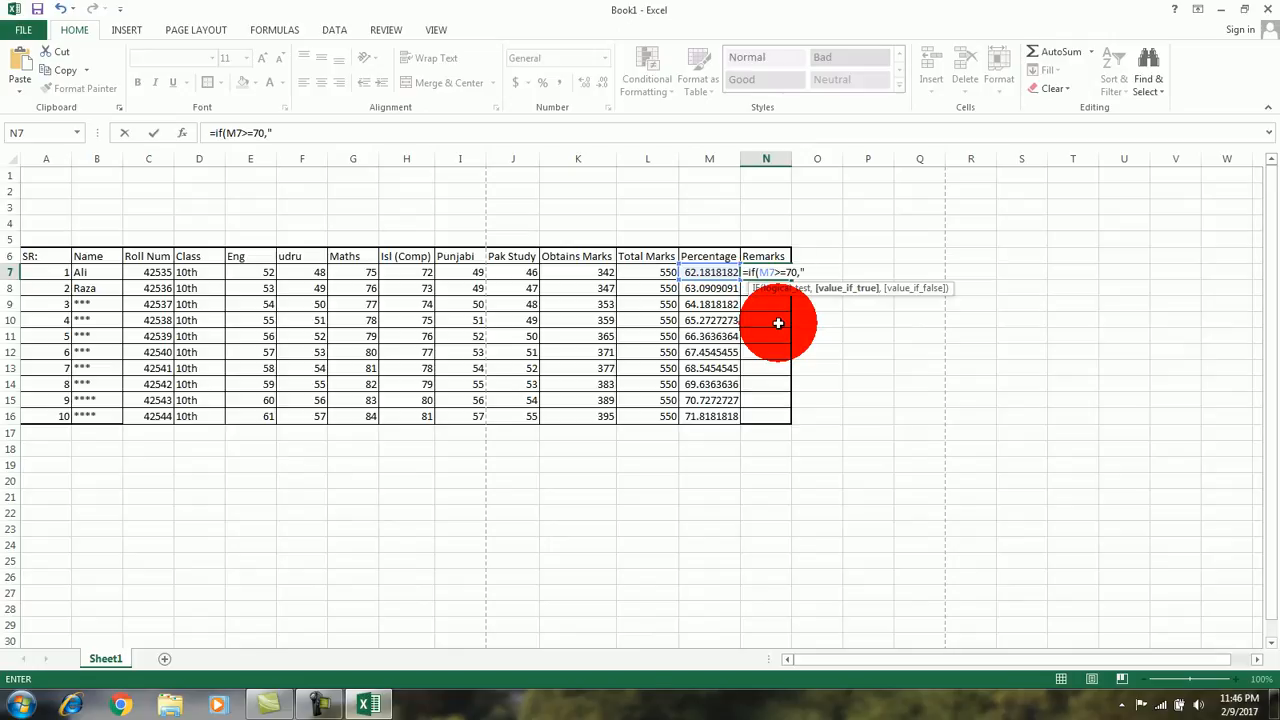
Step: Complete the IF formula in N7 with "pass" as the true result and "fail" as the false result
type("\"pass\"")
type(".")
key("BackSpace")
type(",")
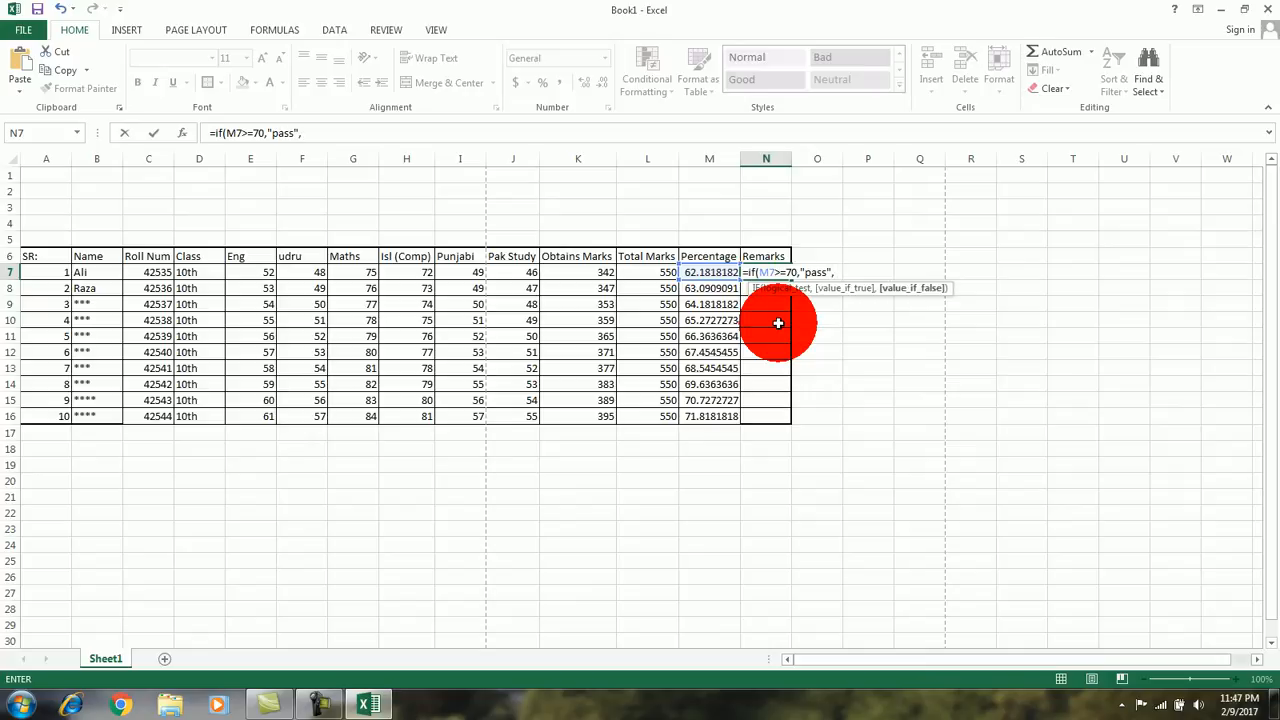
type("\"fail\")")
key("Return")
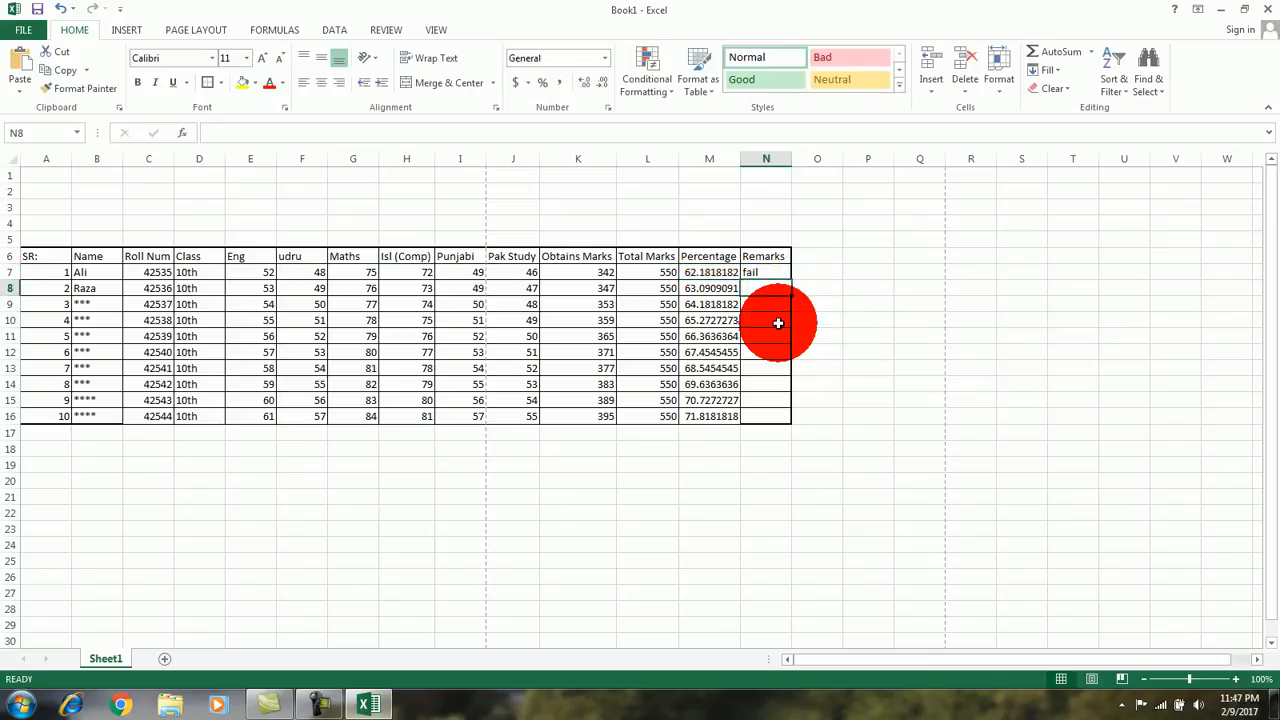
Step: Copy the pass/fail formula from N7 down the Remarks column to N16 and check the last two students' results
left_click(767, 266)
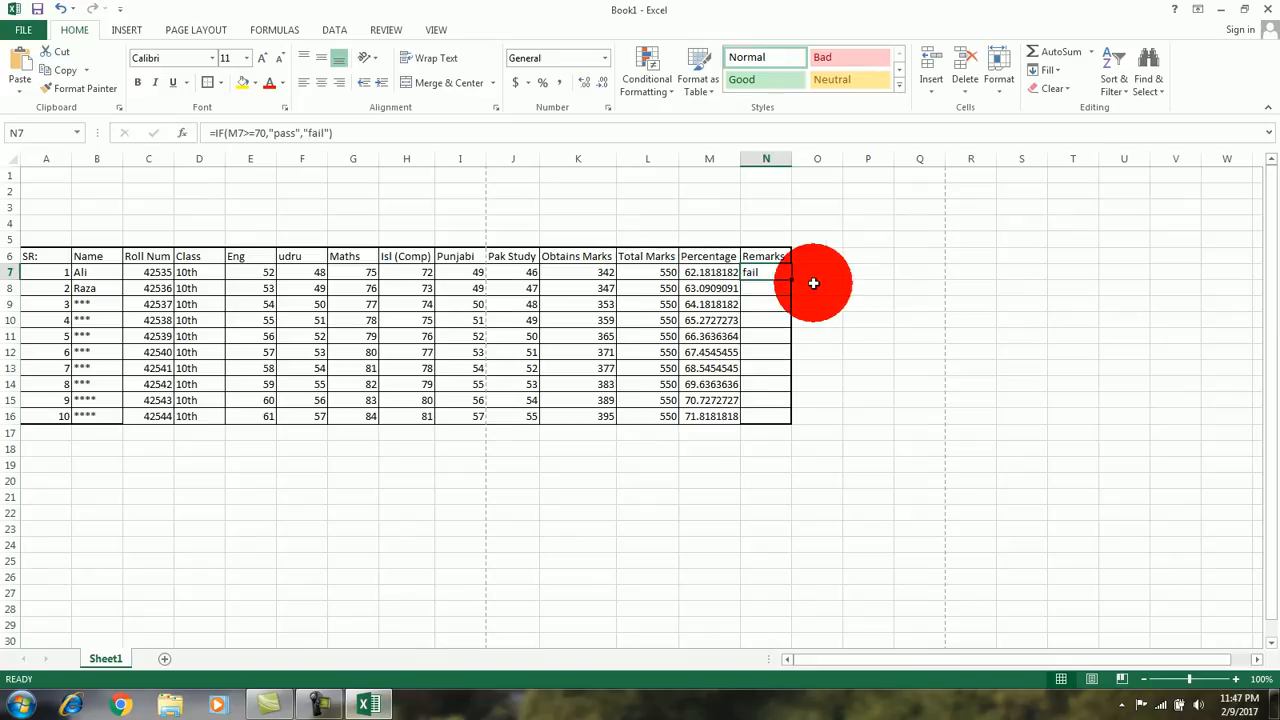
left_click_drag(790, 280, 786, 423)
left_click(784, 442)
left_click(700, 400)
left_click(702, 416)
left_click(745, 415)
left_click(770, 400)
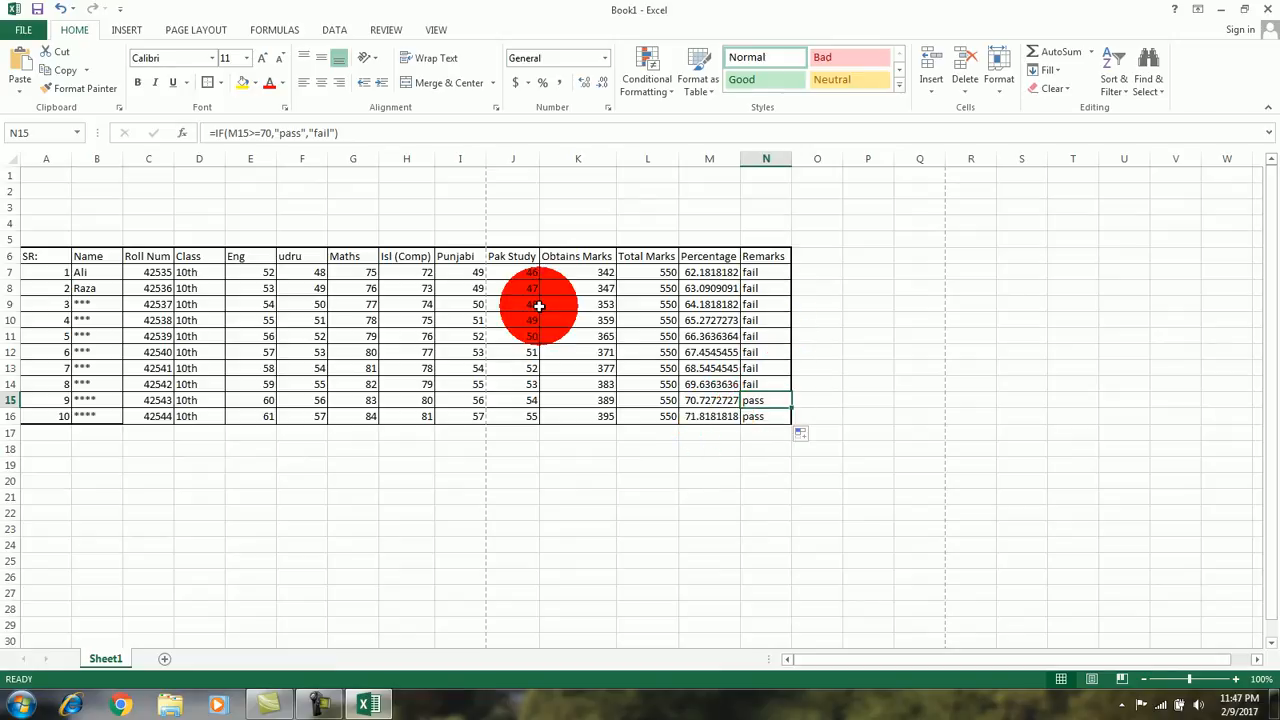
left_click(148, 352)
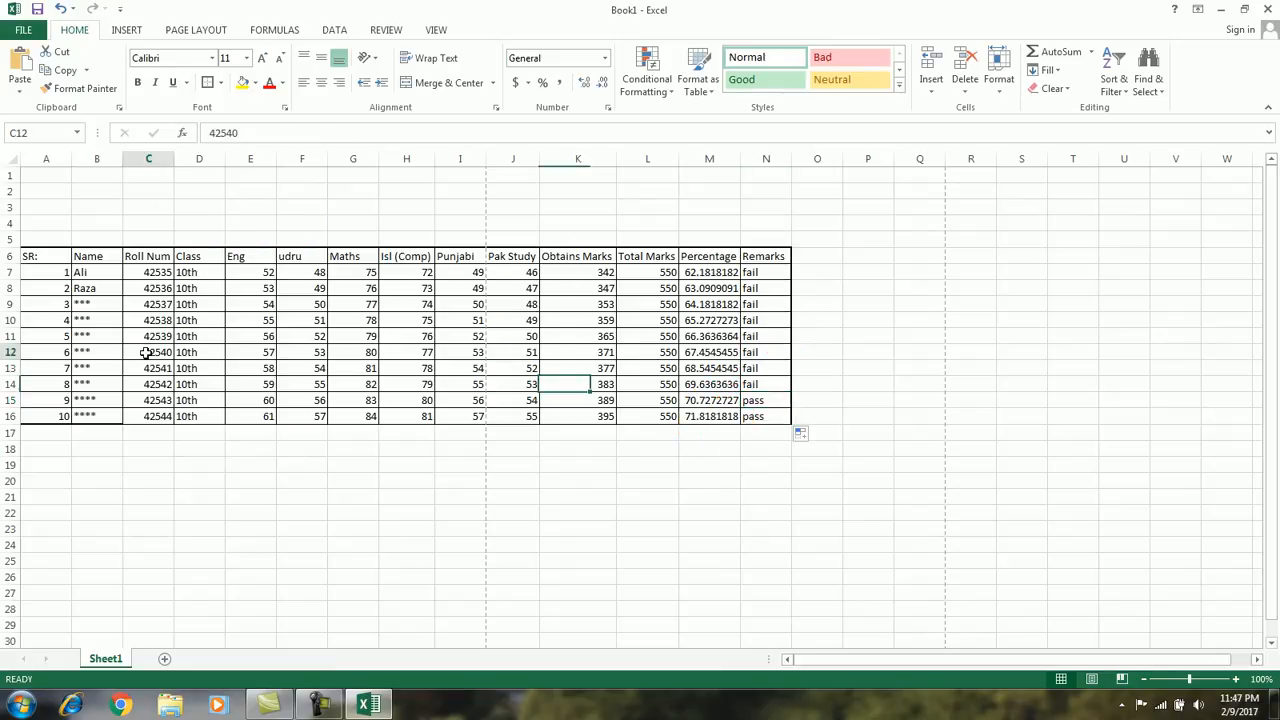
Step: Merge and center the empty range A1:N5 above the table into one title cell
left_click(50, 176)
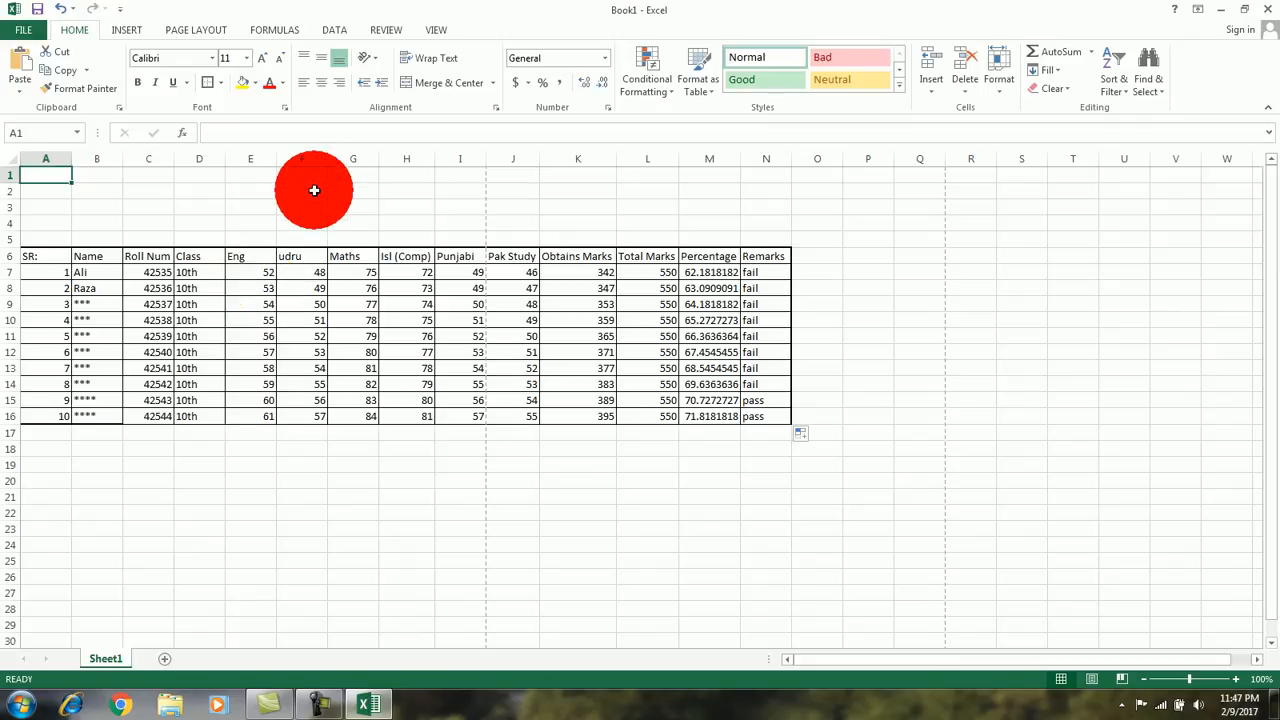
left_click(60, 176)
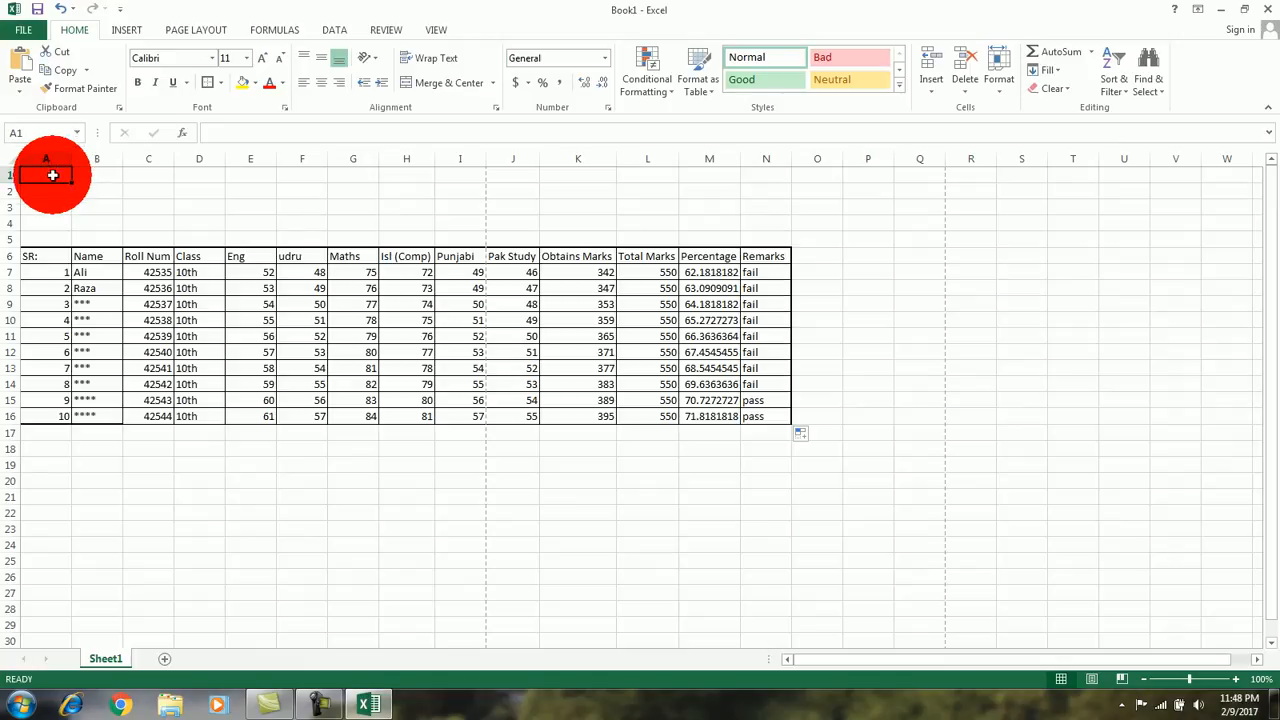
left_click_drag(52, 176, 749, 234)
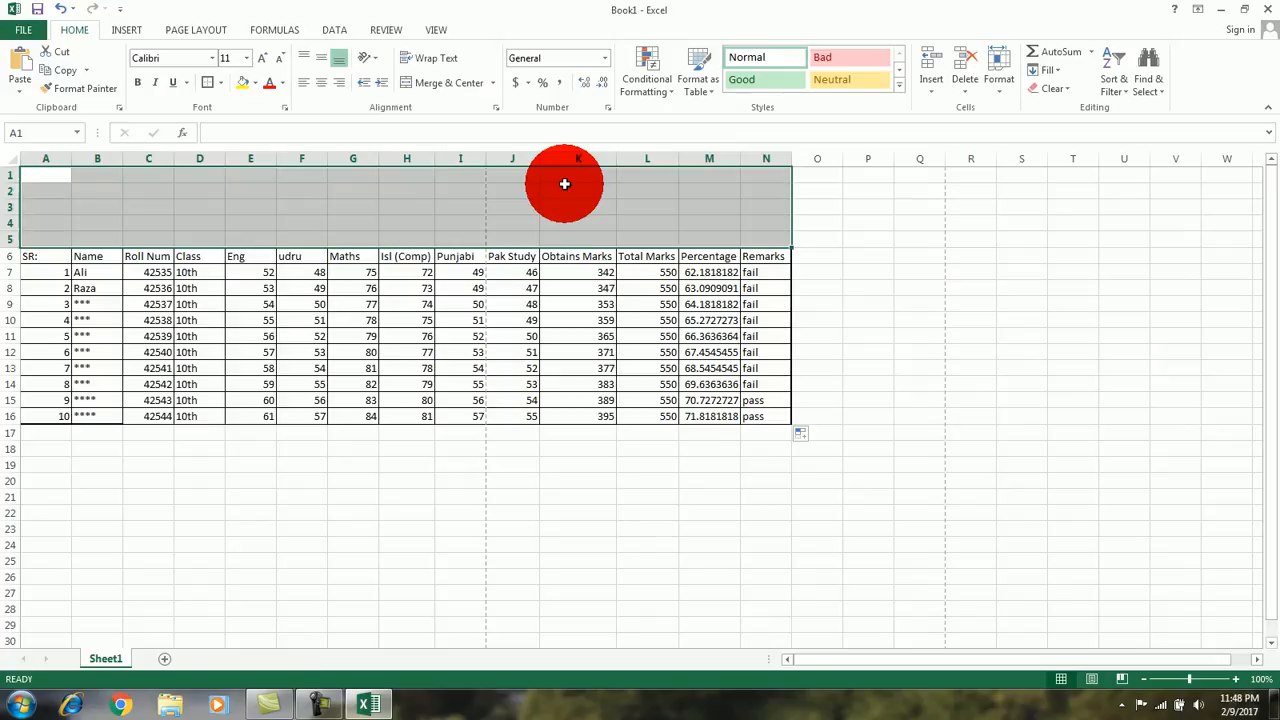
left_click(435, 84)
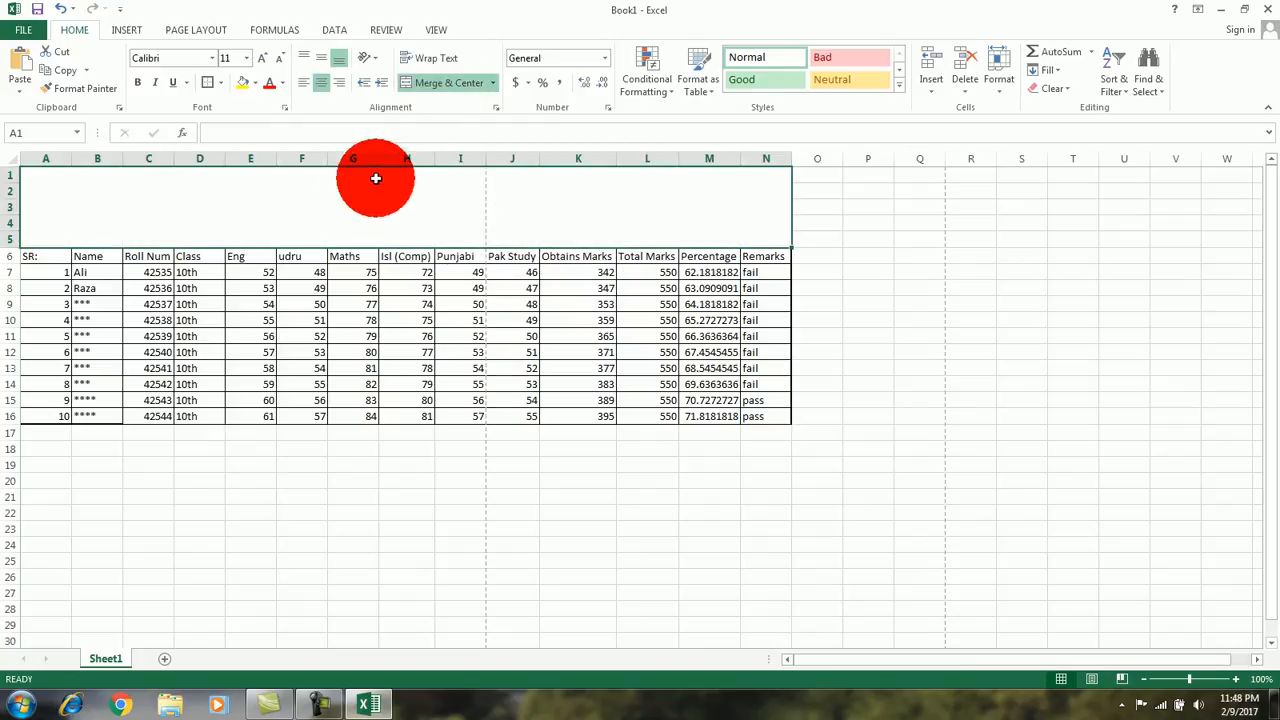
Step: Enter the title "Result Sheet" in the merged cell above the table
left_click(344, 219)
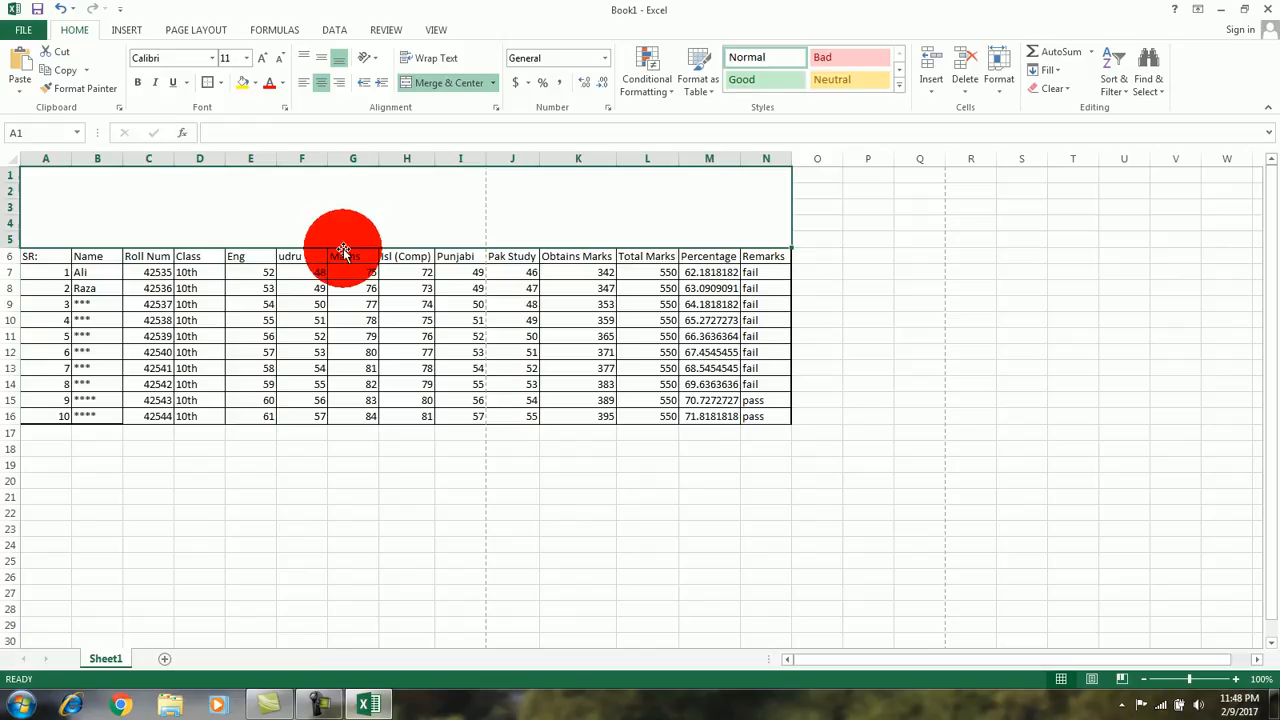
type("Result")
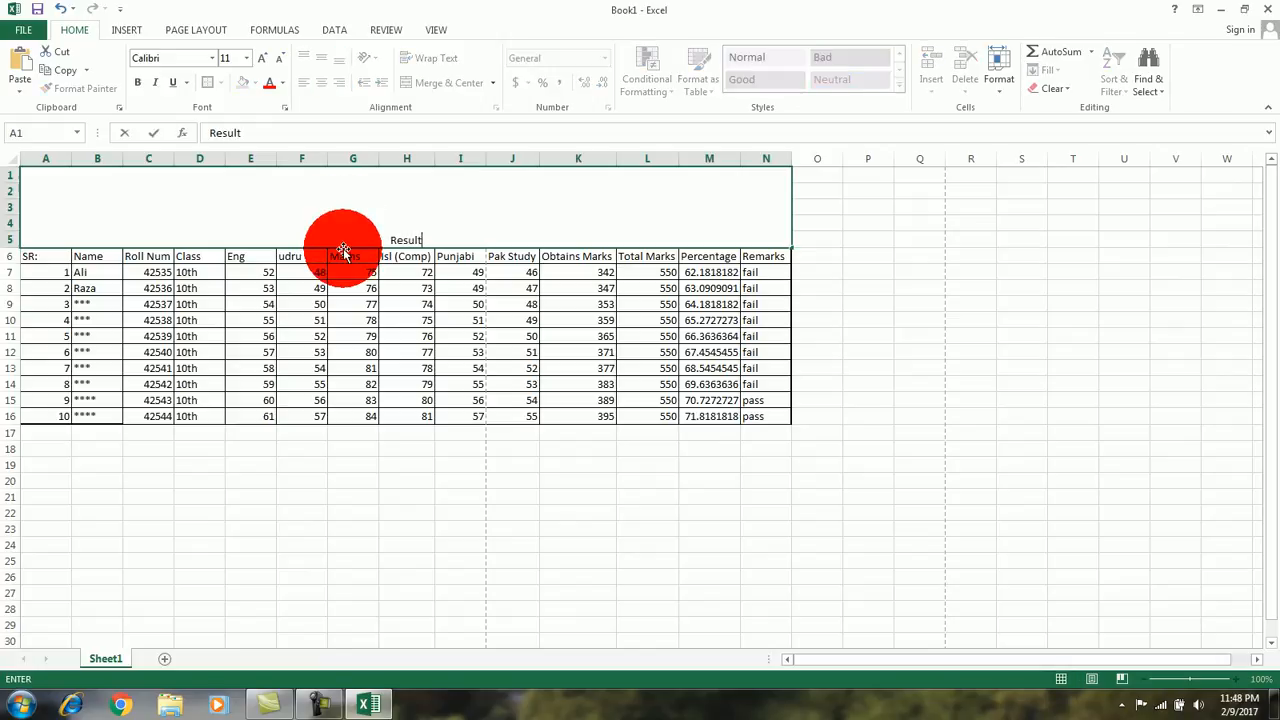
type(" Sheet")
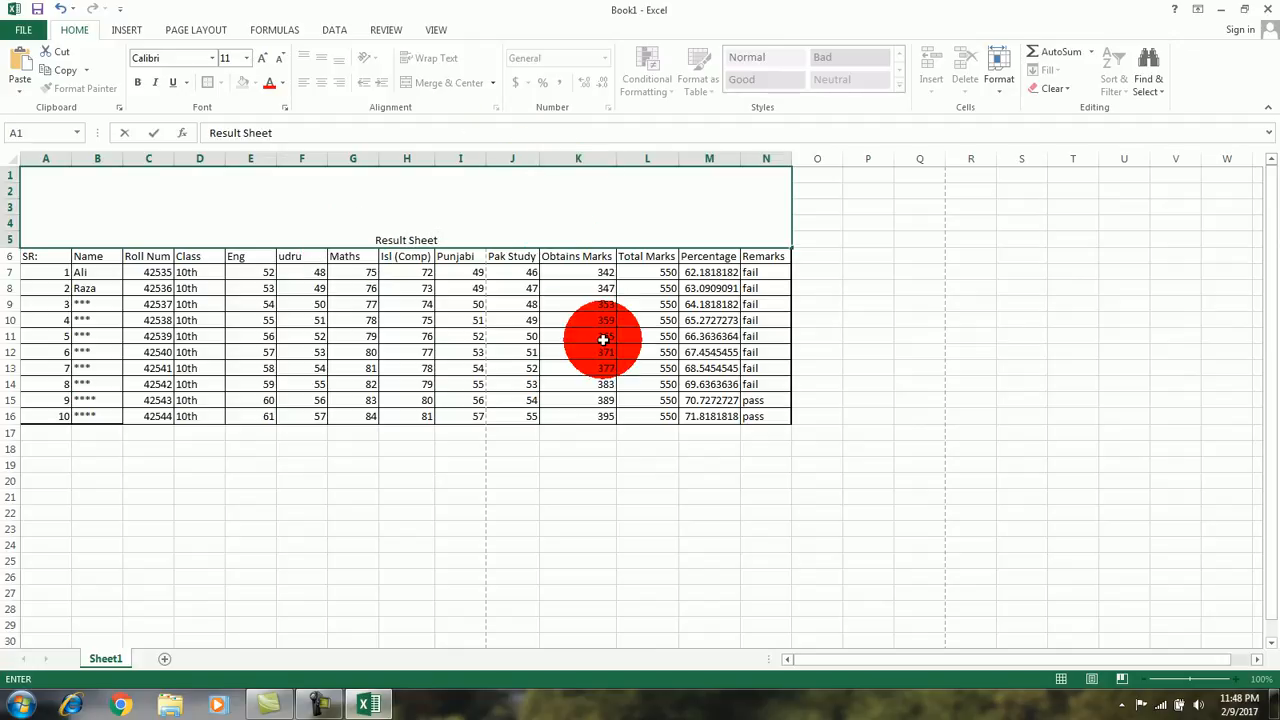
left_click(690, 486)
Step: Enlarge the Result Sheet title to font size 26 and center it vertically in its merged cell
left_click(420, 191)
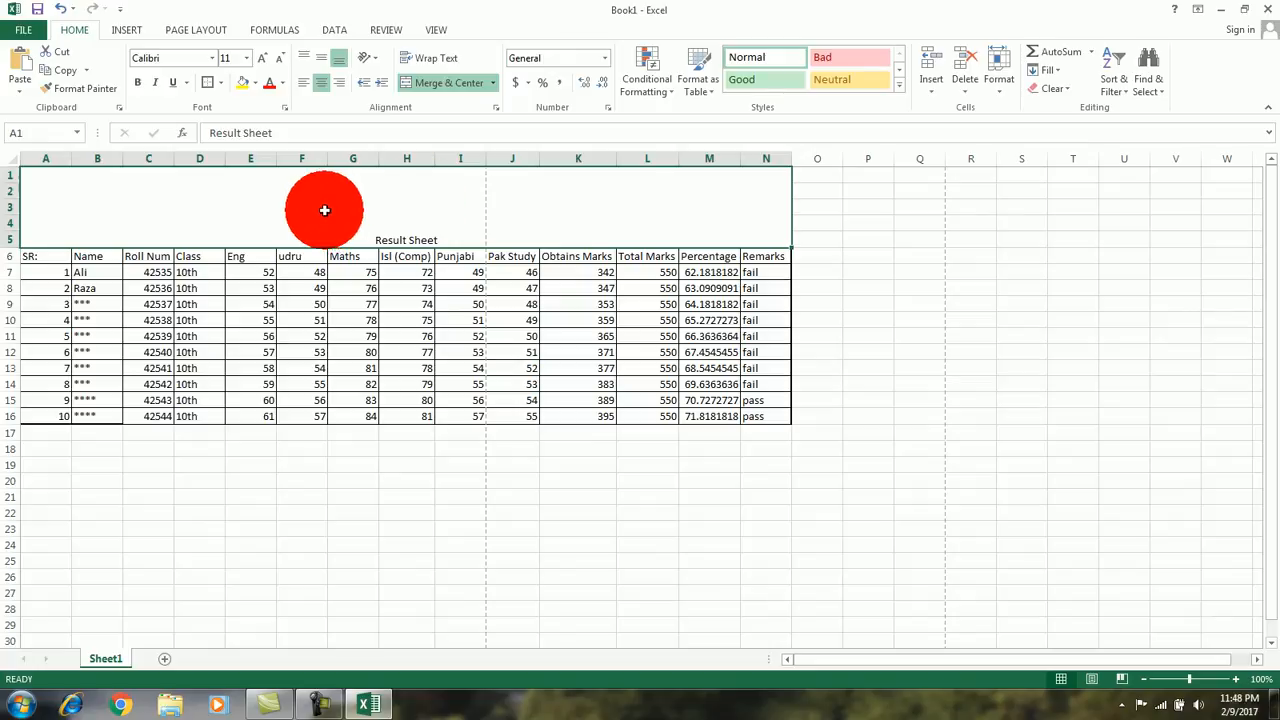
left_click(578, 512)
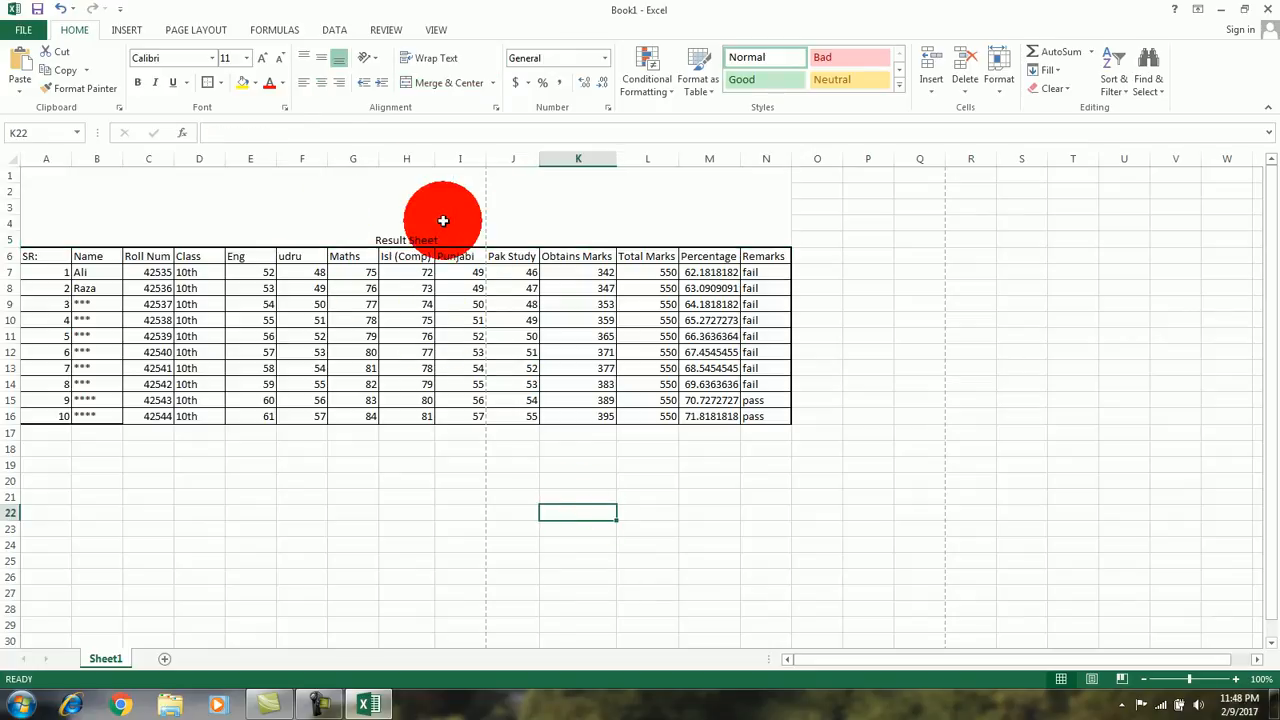
left_click(414, 218)
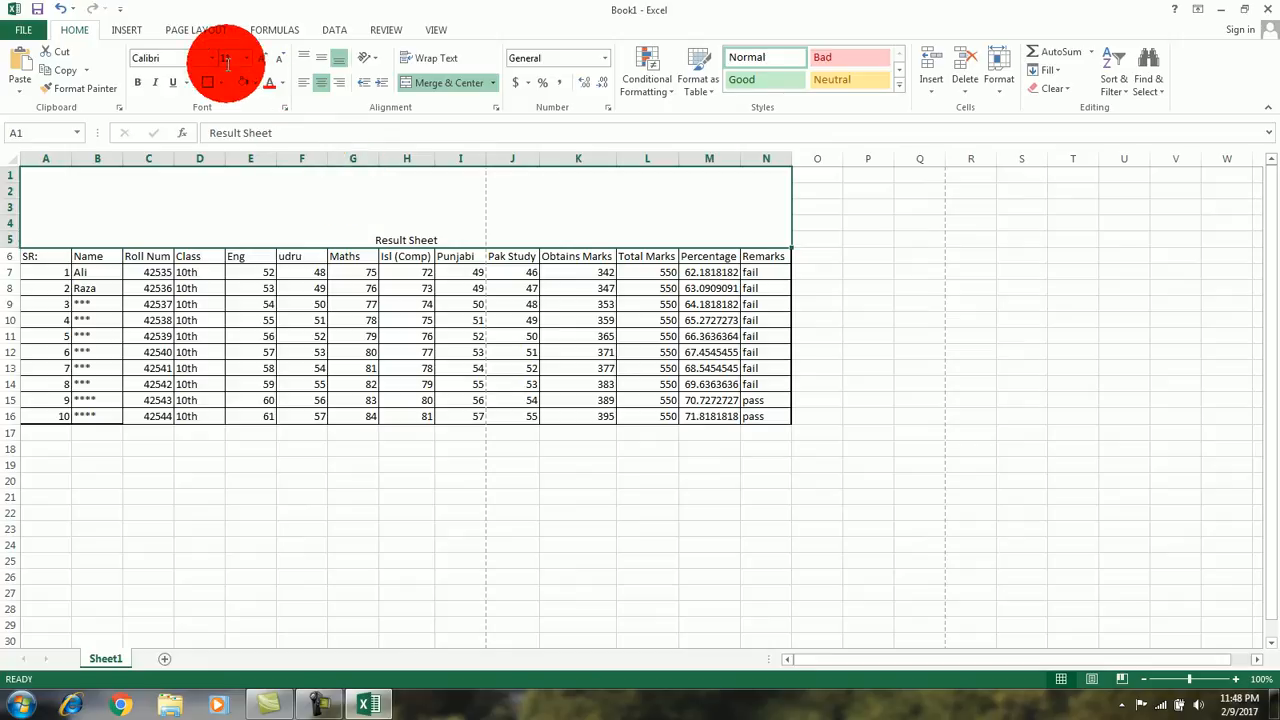
left_click(259, 57)
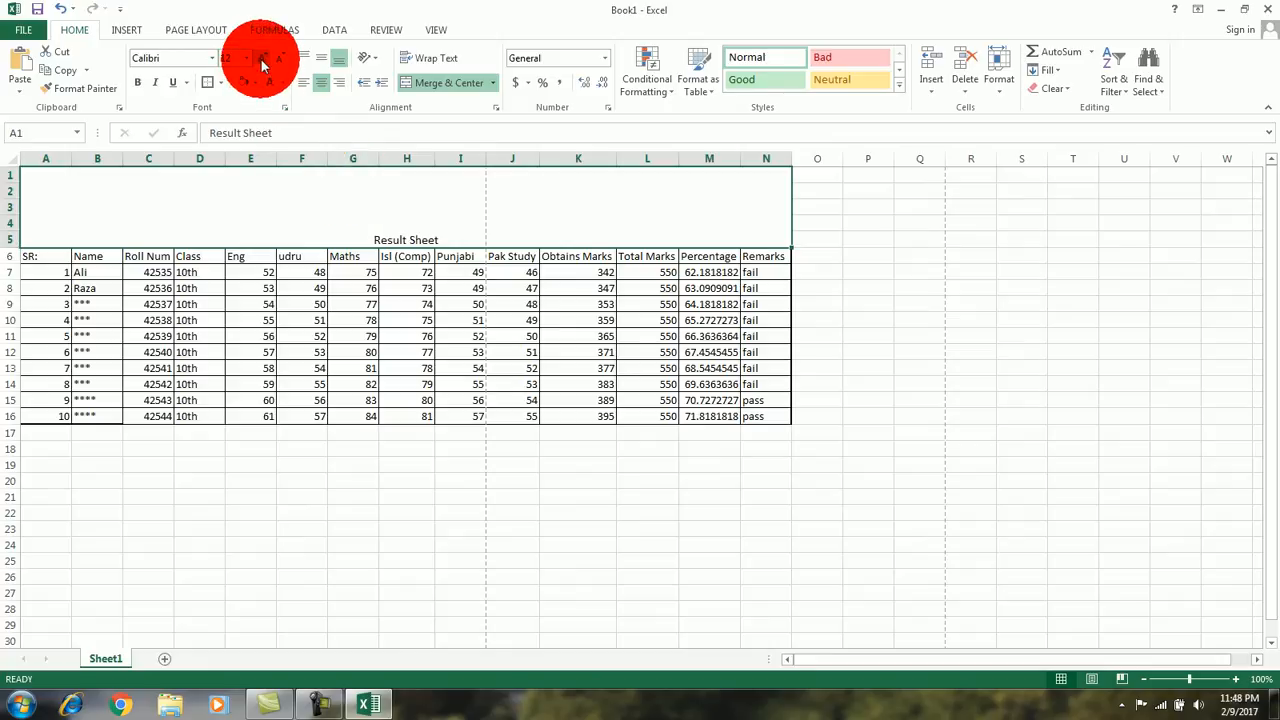
left_click(260, 60)
left_click(260, 60)
left_click(260, 60)
left_click(260, 60)
left_click(260, 60)
left_click(260, 60)
left_click(260, 60)
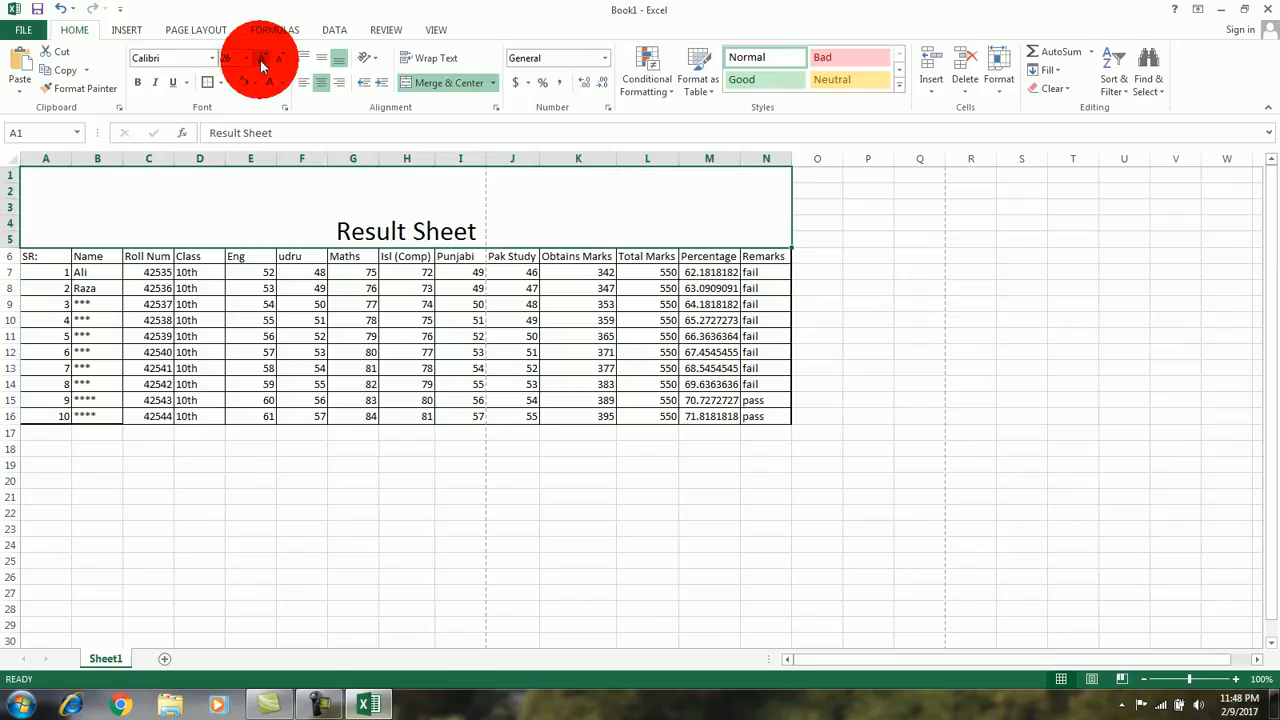
left_click(321, 56)
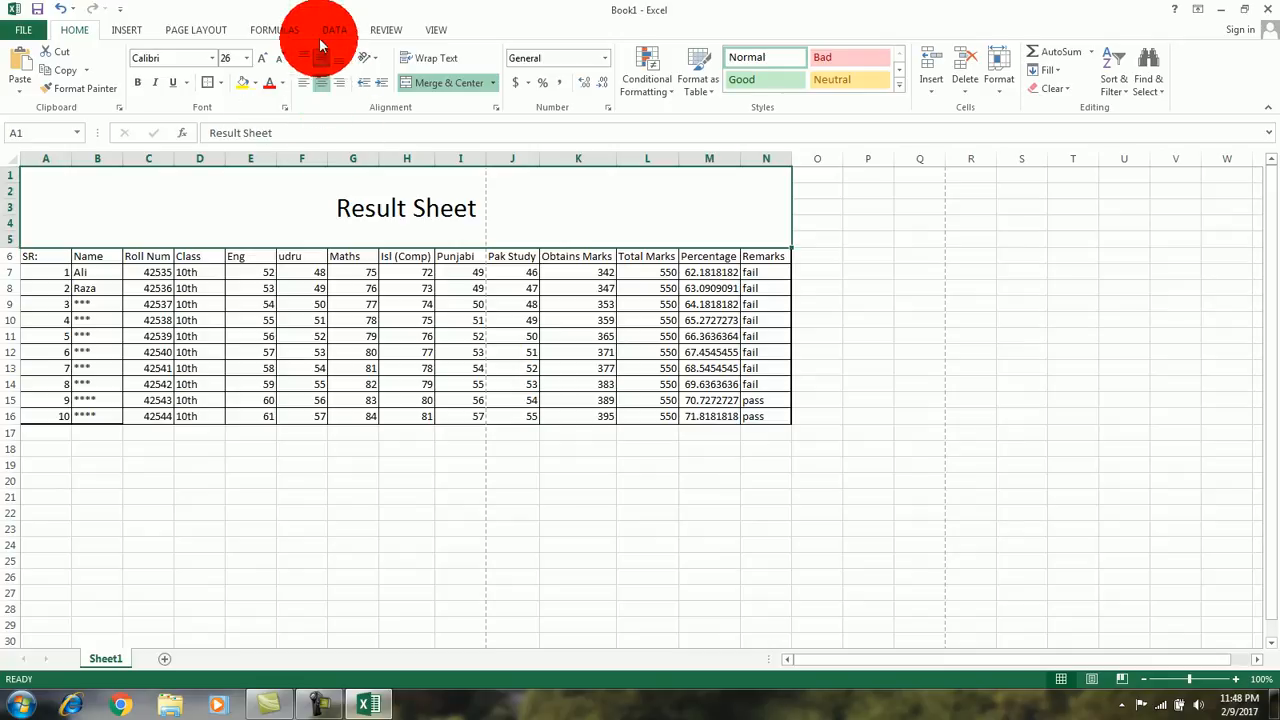
Step: Enlarge the Result Sheet title to font size 72 and fill its merged cell with gray
left_click(259, 60)
left_click(259, 60)
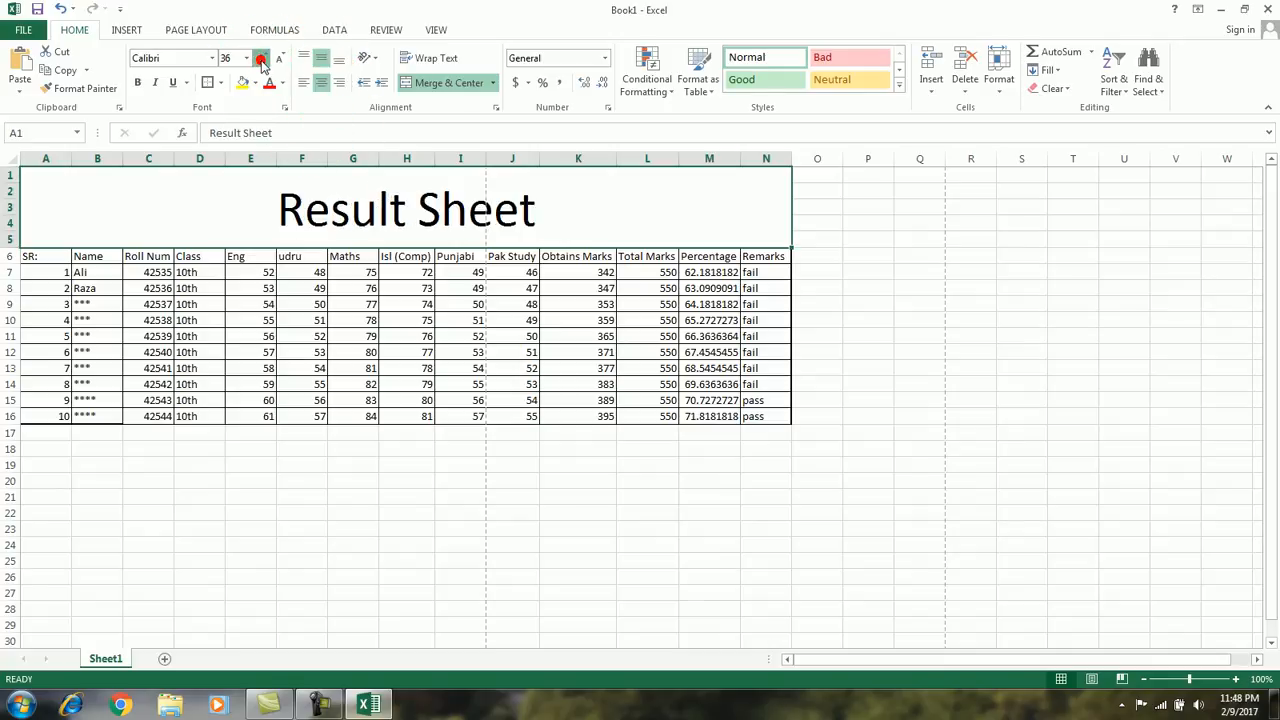
left_click(260, 60)
left_click(261, 60)
left_click(255, 83)
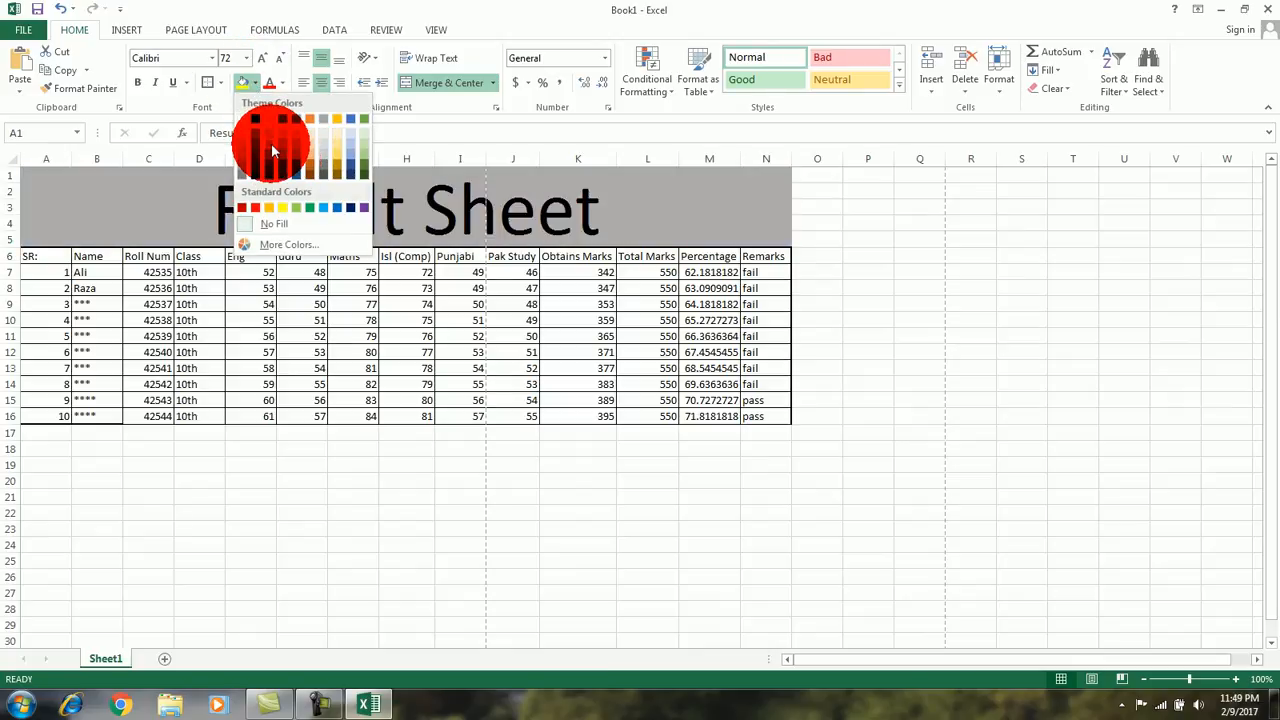
left_click(275, 145)
Step: Color the Result Sheet title text yellow and set its font to Algerian
left_click(282, 86)
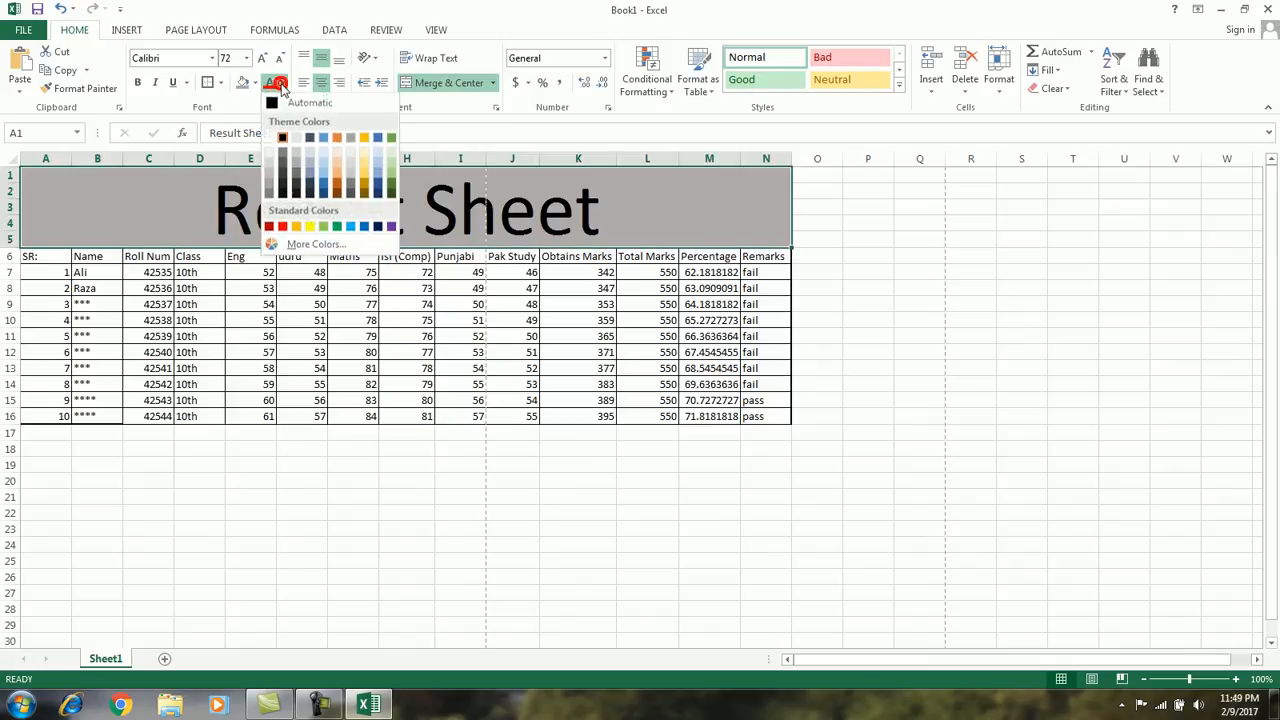
left_click(309, 226)
left_click(211, 58)
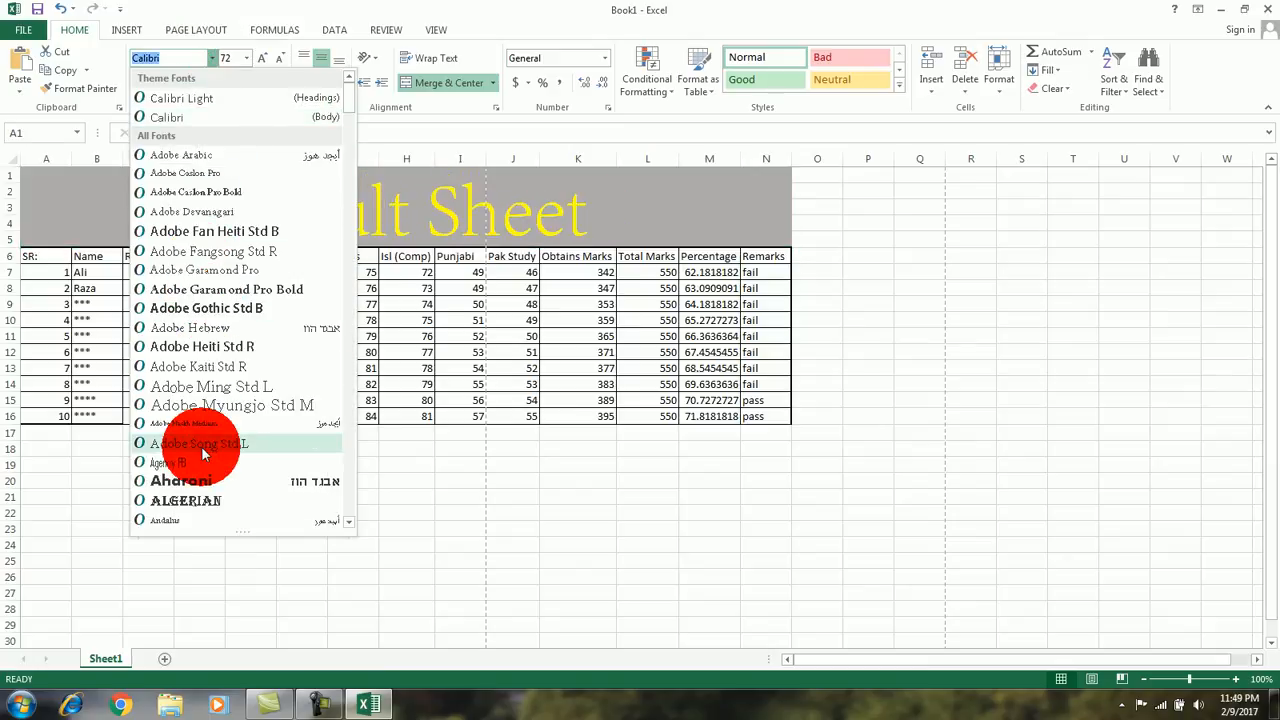
left_click(200, 495)
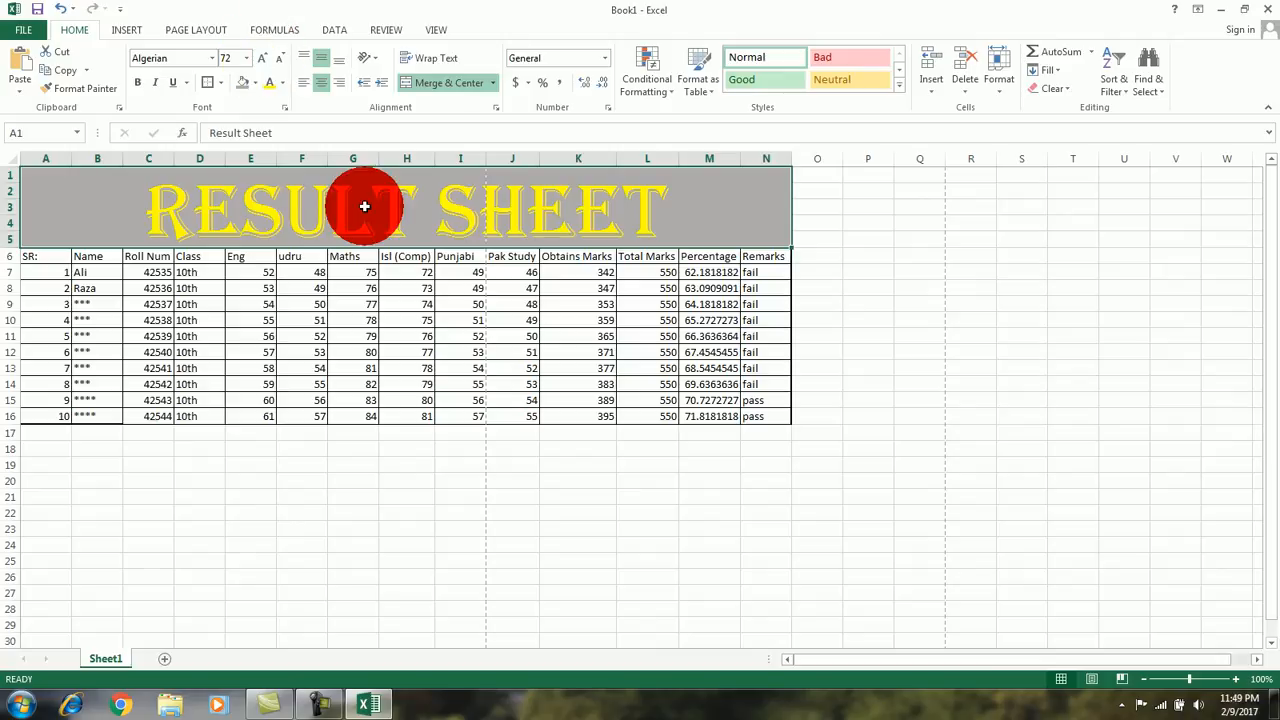
Step: Fill the whole marks table, A6:N16, from the header row to the tenth student, with light orange
left_click(38, 256)
left_click_drag(38, 256, 766, 414)
left_click(253, 82)
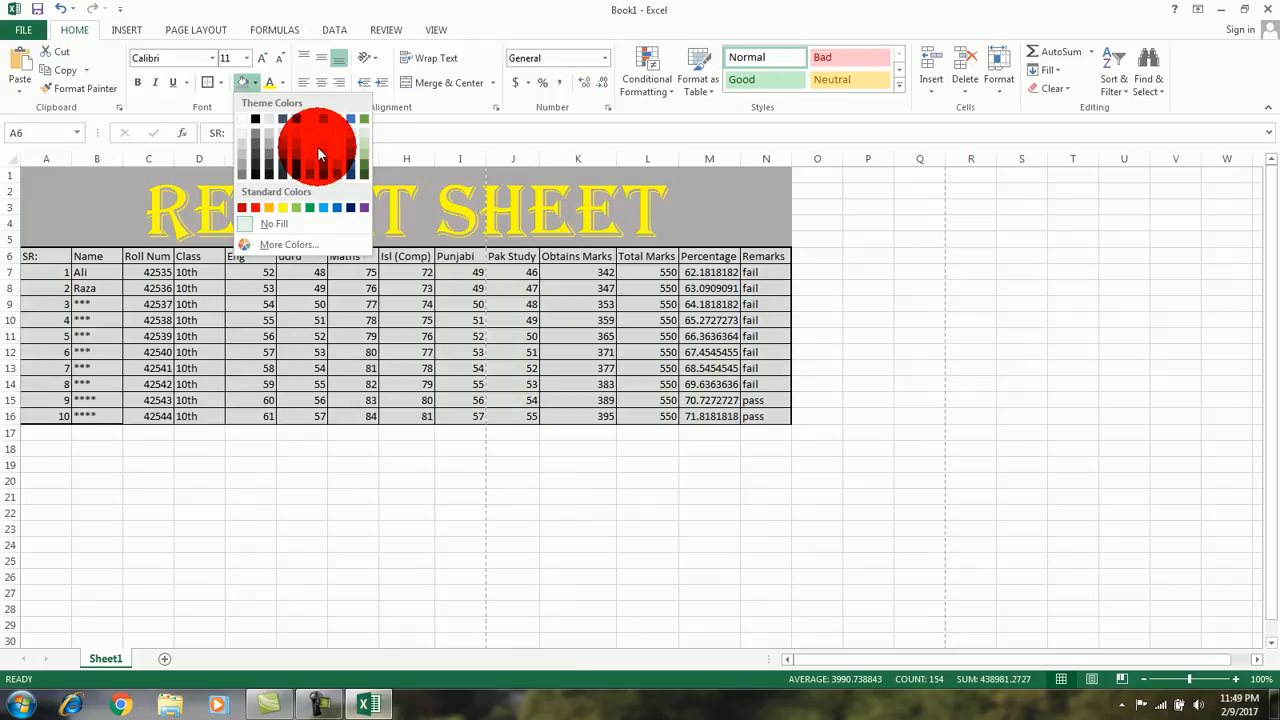
left_click(312, 140)
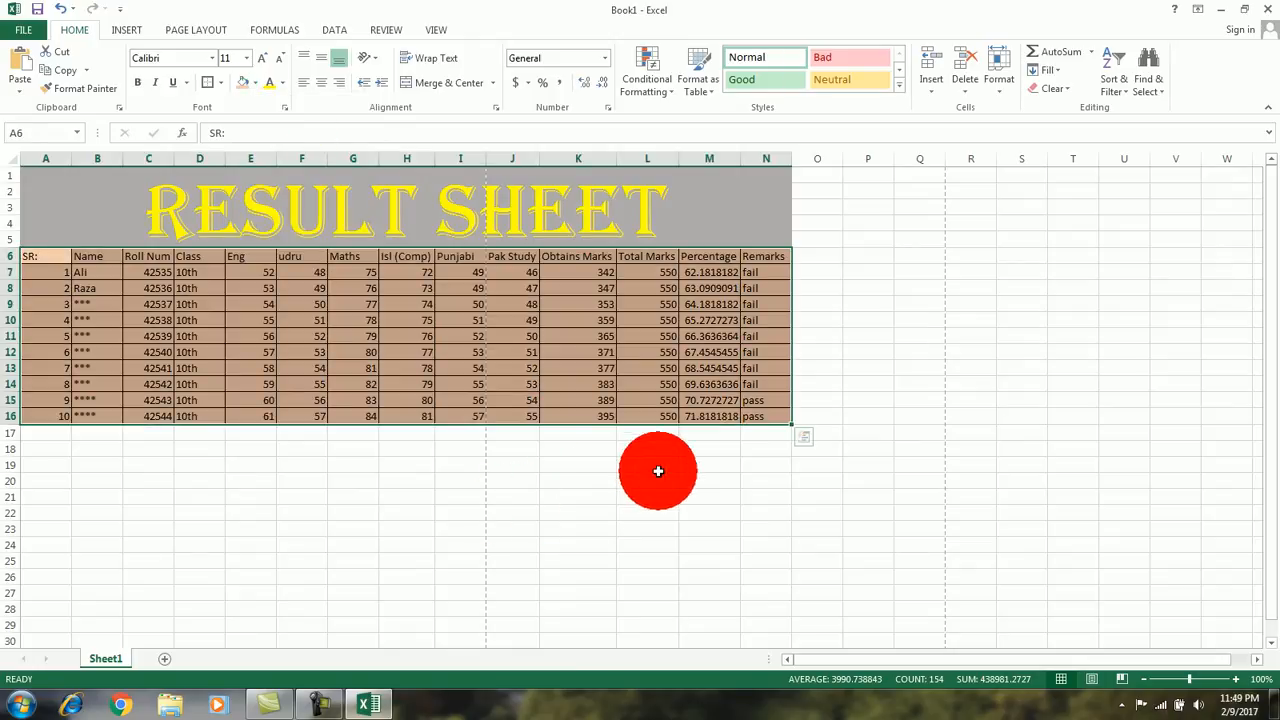
left_click(655, 471)
left_click(826, 416)
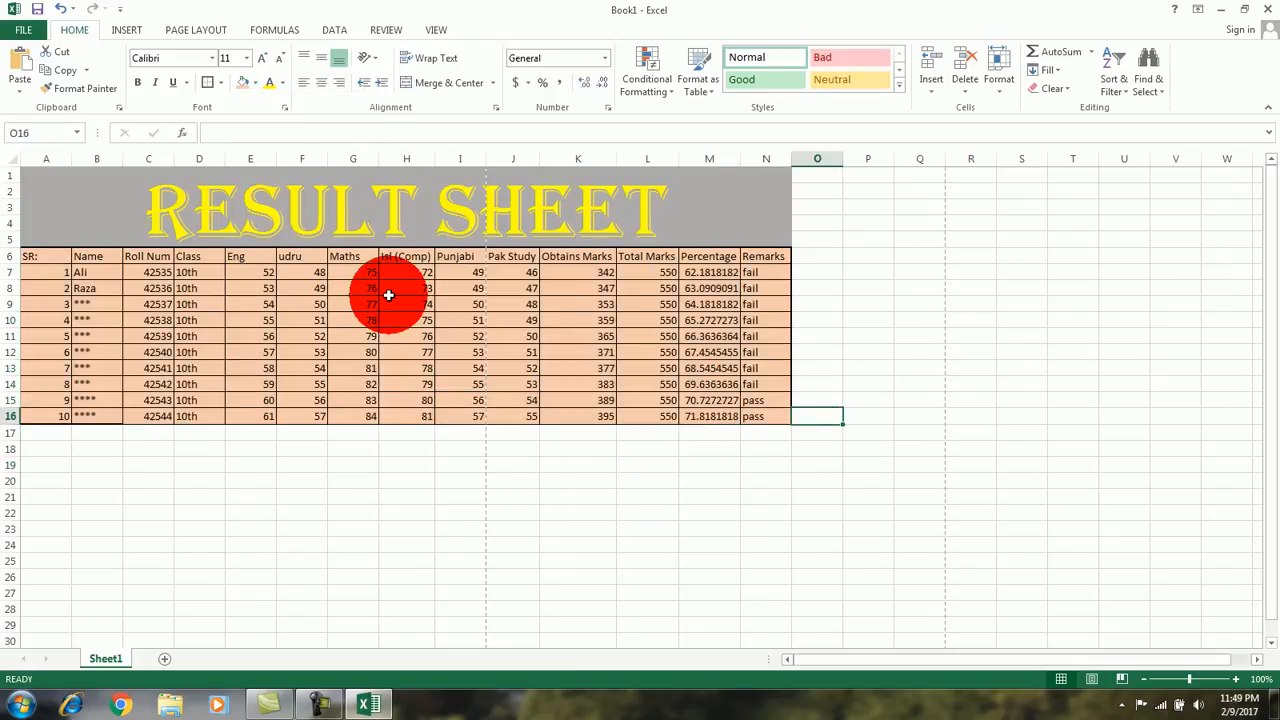
left_click(806, 444)
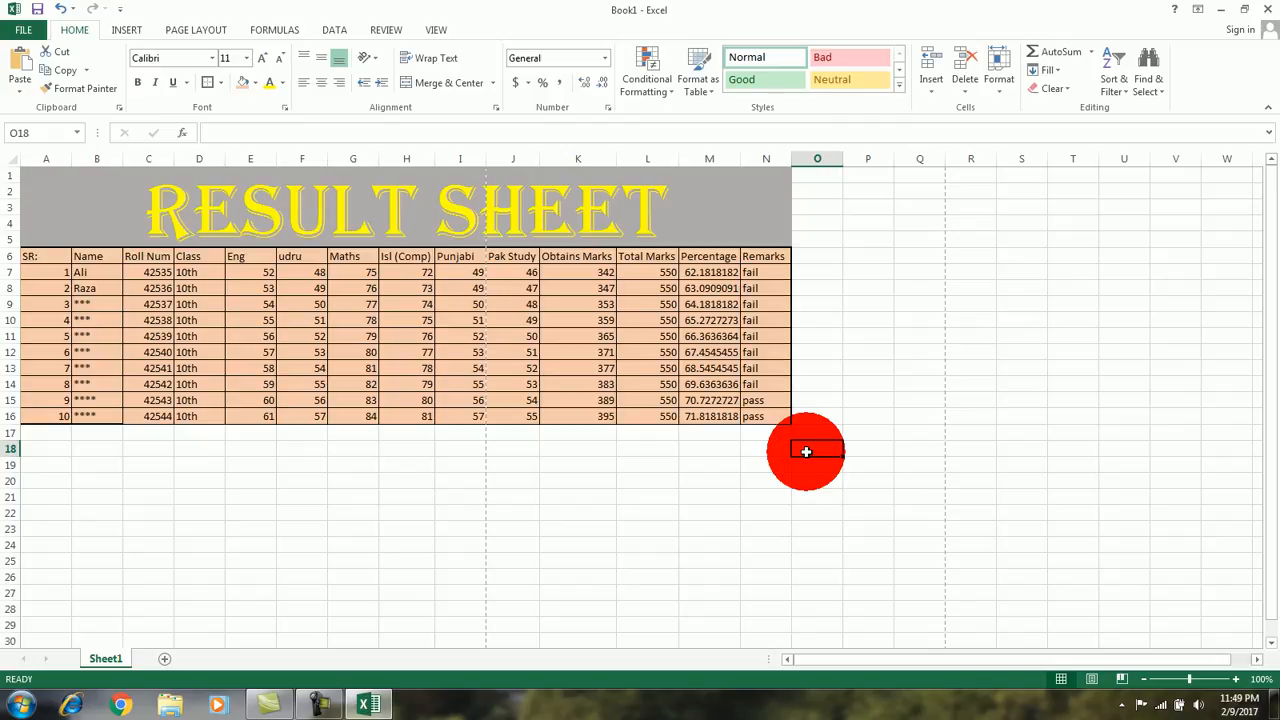
left_click(829, 387)
left_click(814, 430)
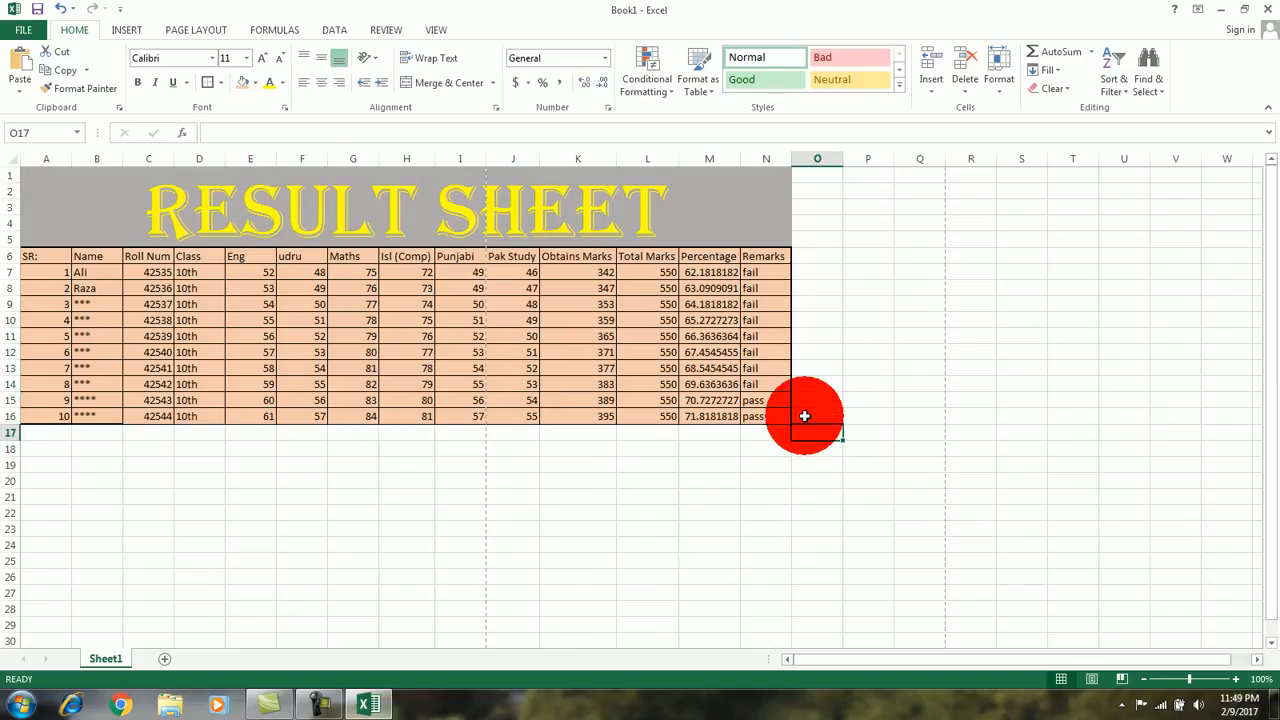
Step: Save the workbook to the Desktop as an Excel Workbook named "Result Sheet"
key("ctrl+s")
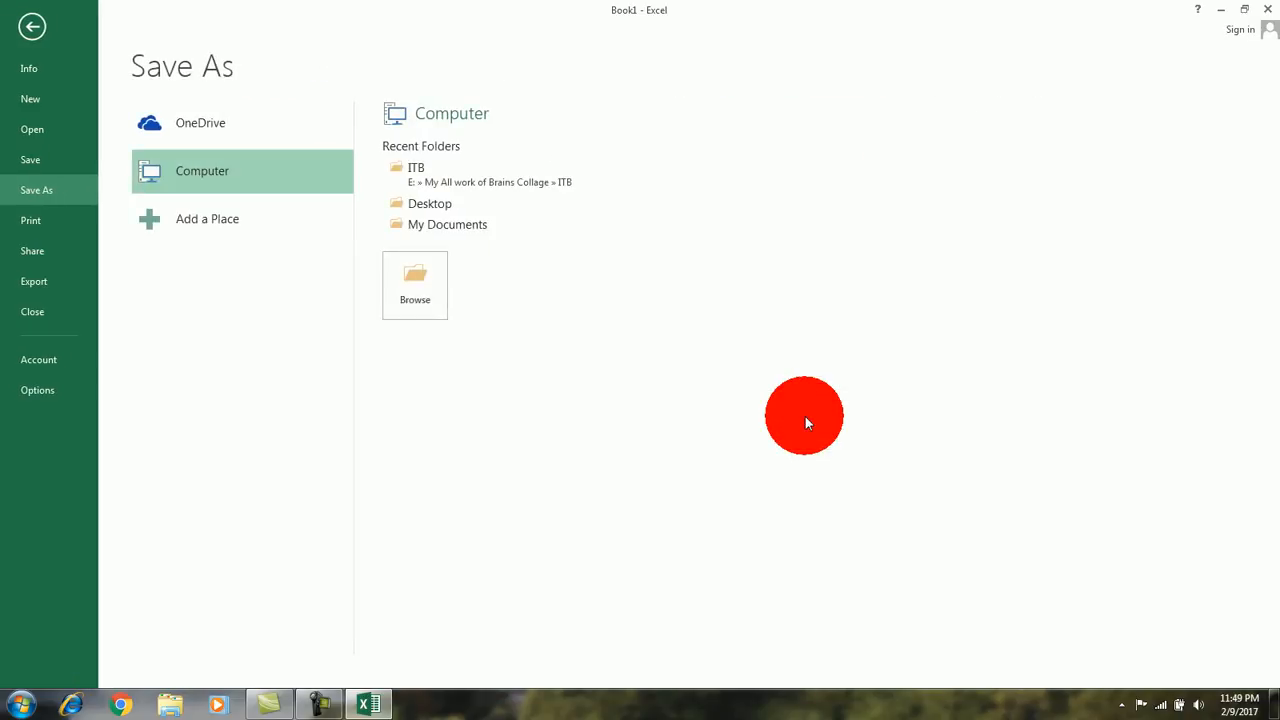
key("Escape")
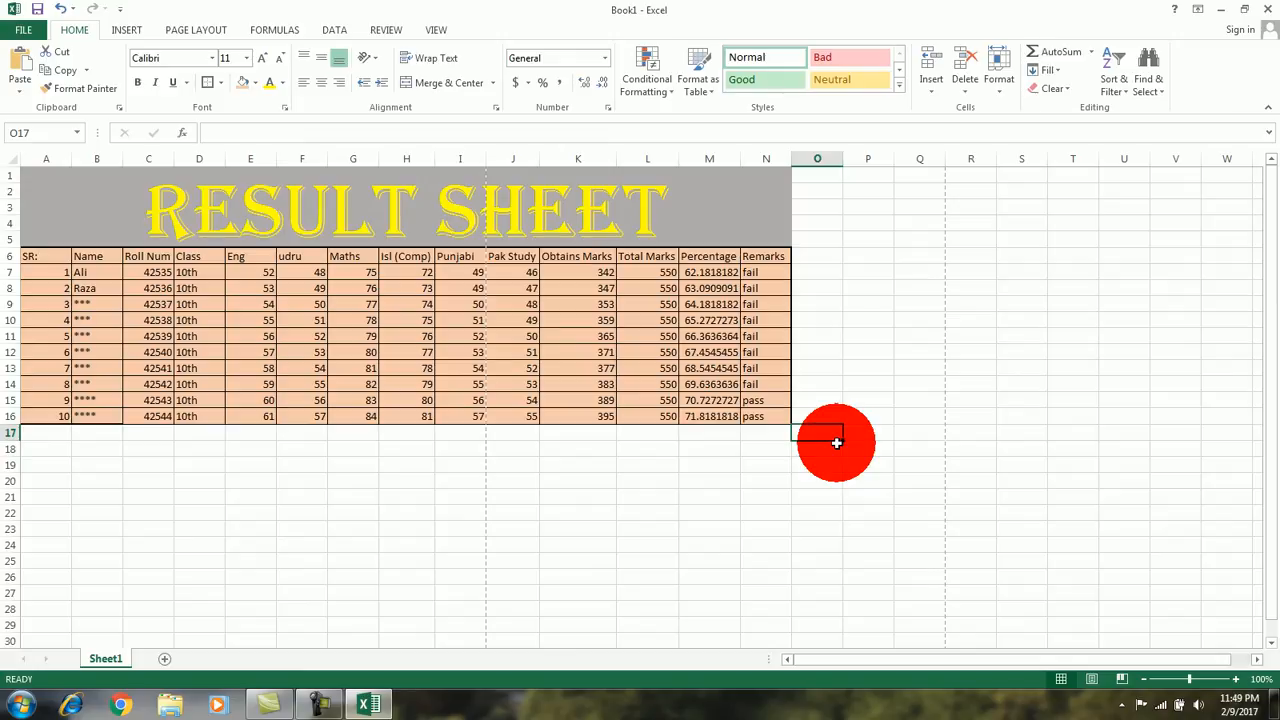
key("ctrl+s")
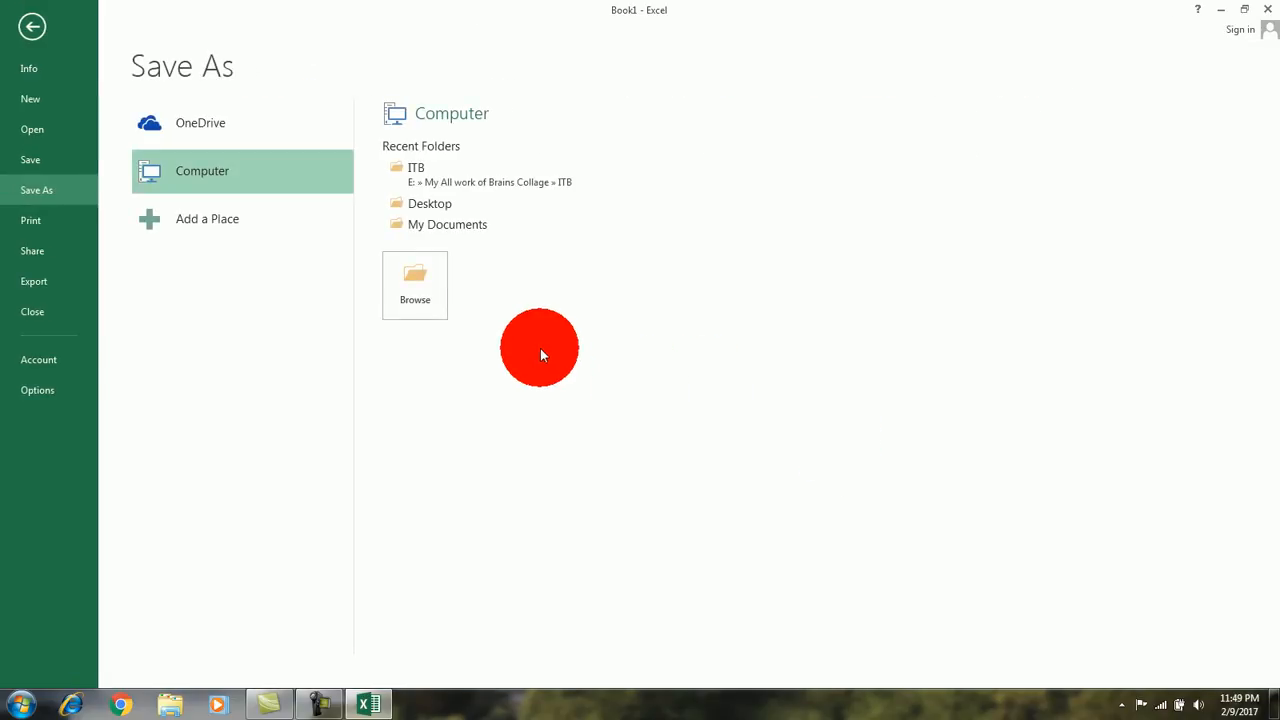
left_click(424, 292)
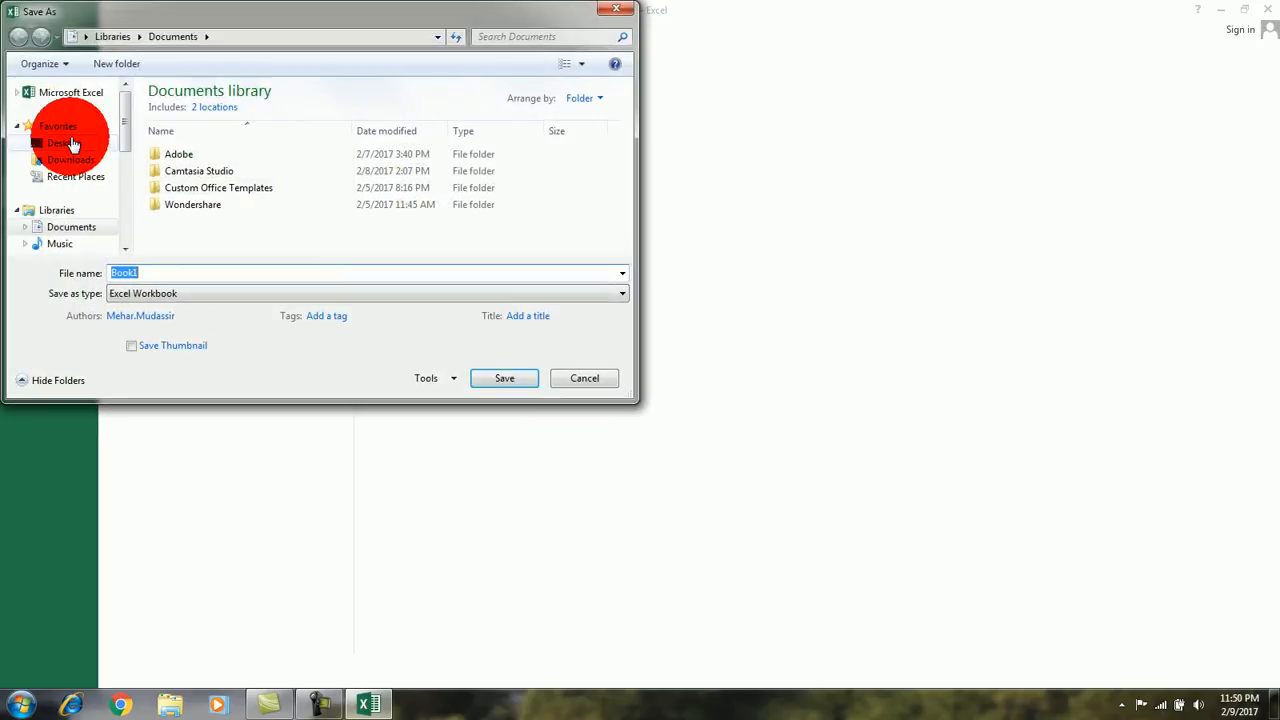
left_click(70, 143)
double_click(211, 272)
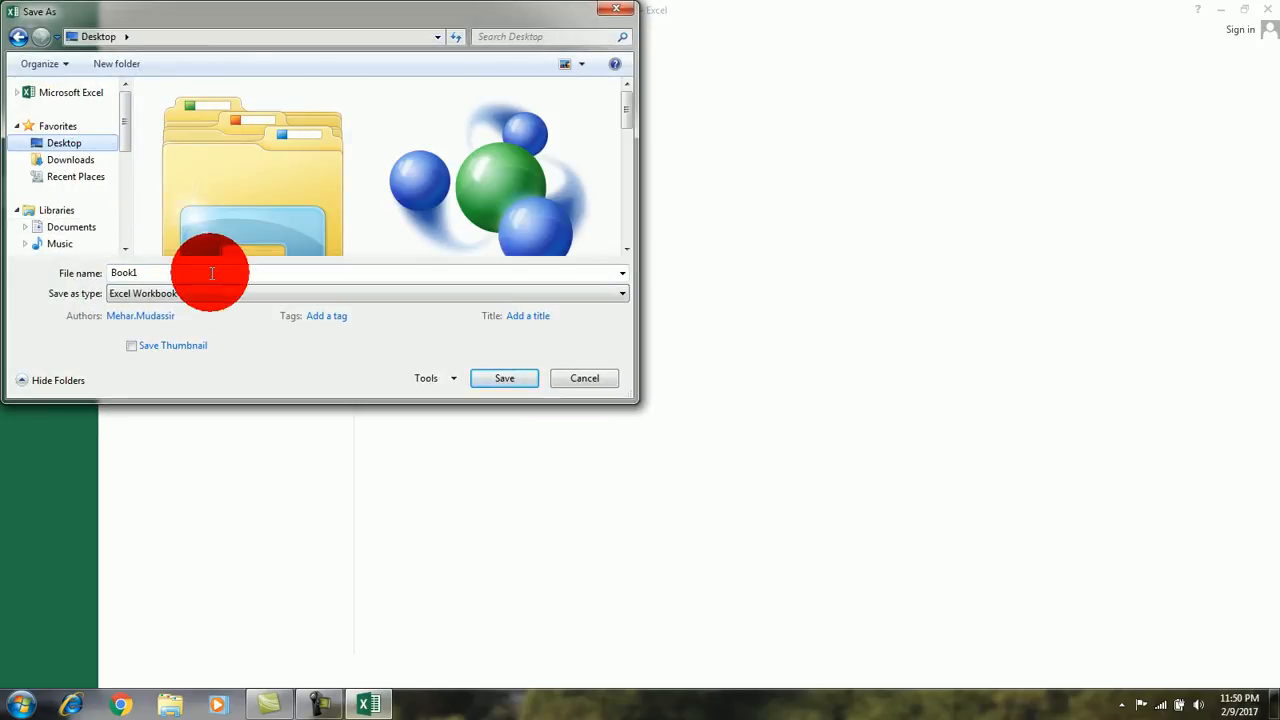
key("BackSpace")
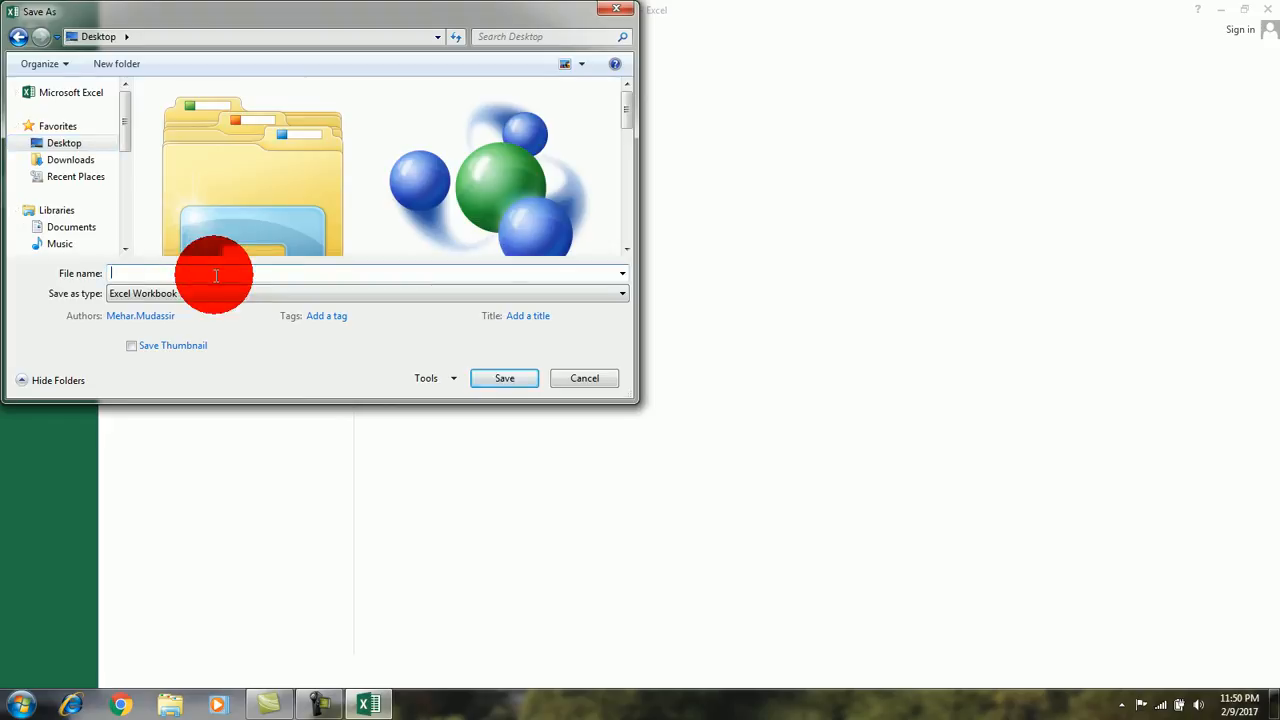
type("Result Sh")
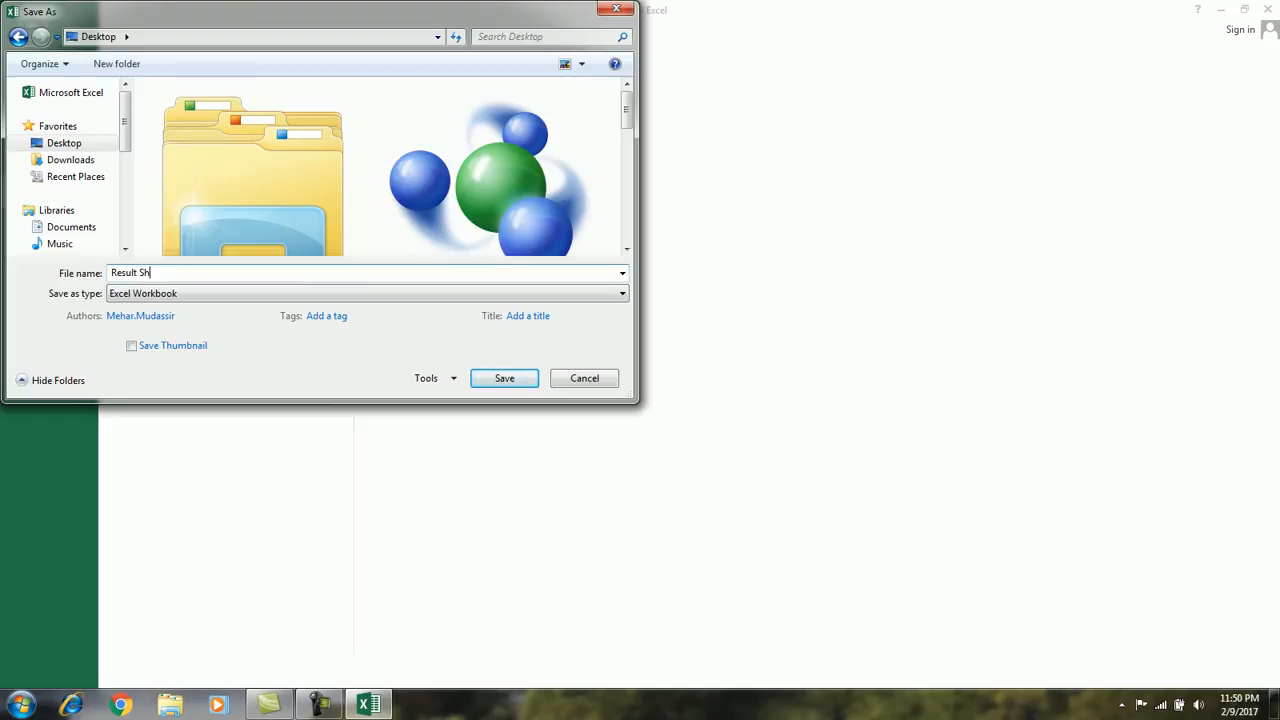
left_click(514, 378)
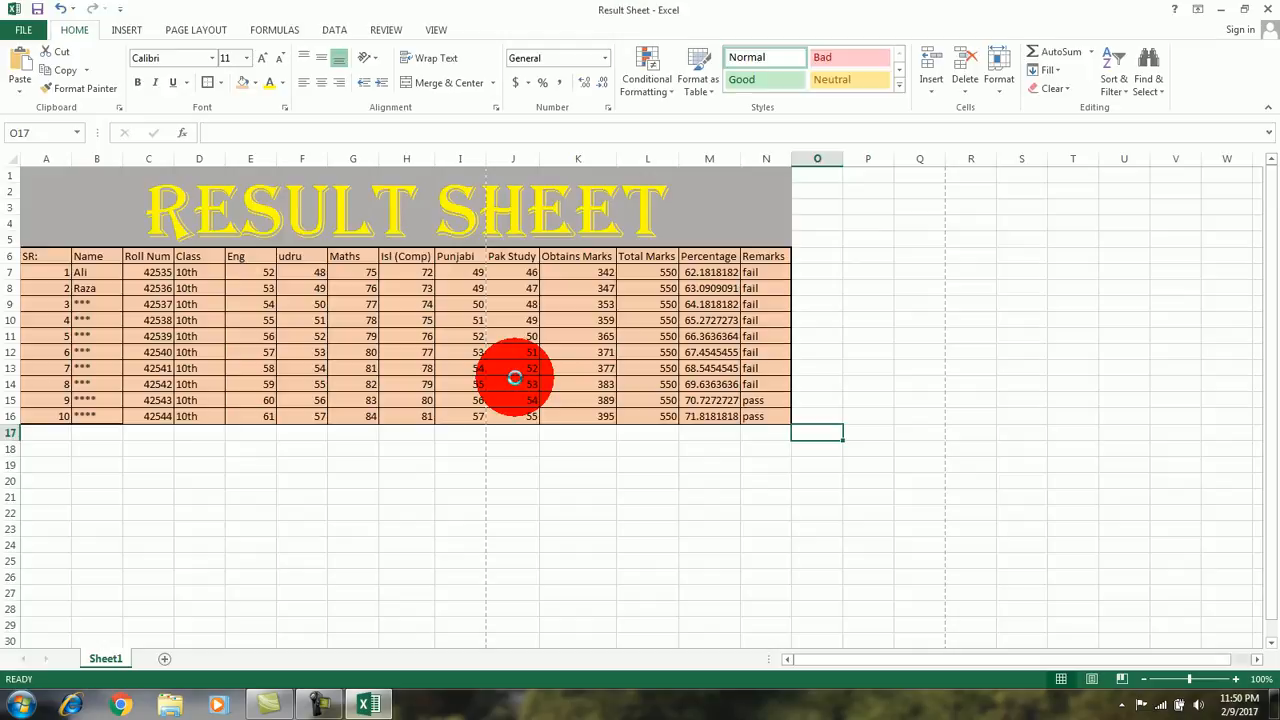
Step: Close the Result Sheet workbook and return to the Windows desktop
left_click(1267, 9)
right_click(349, 150)
left_click(389, 192)
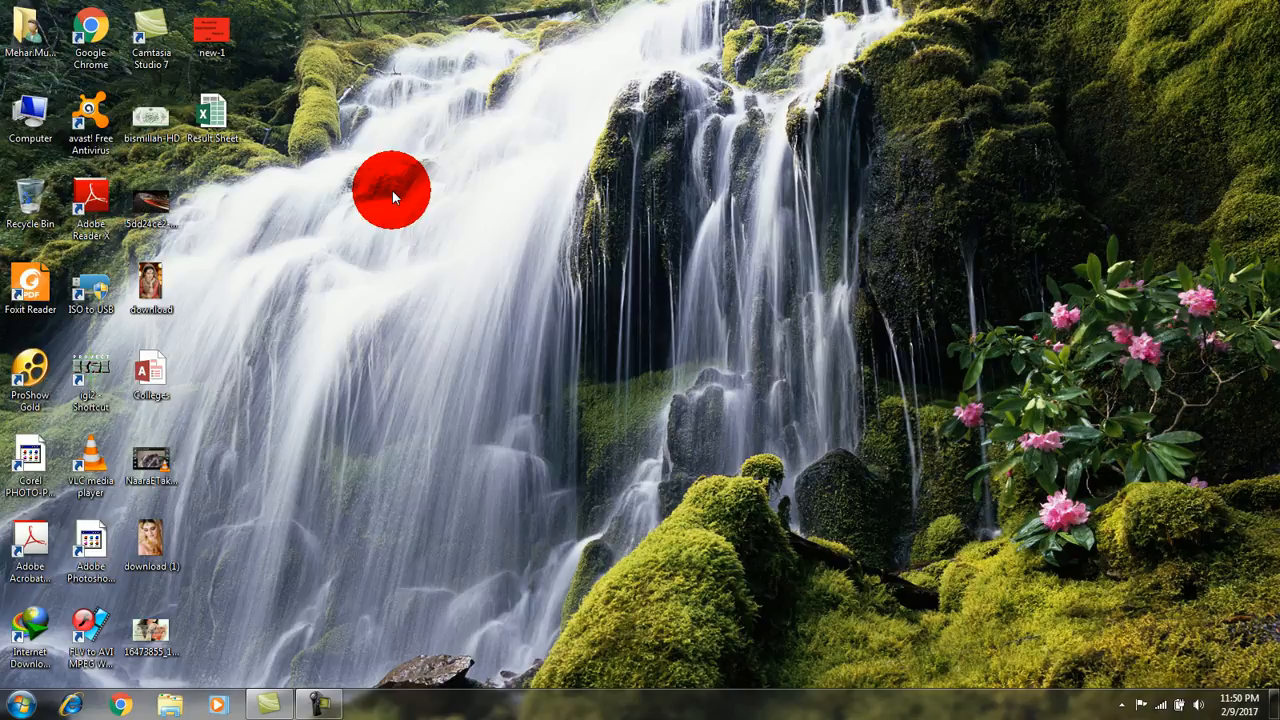